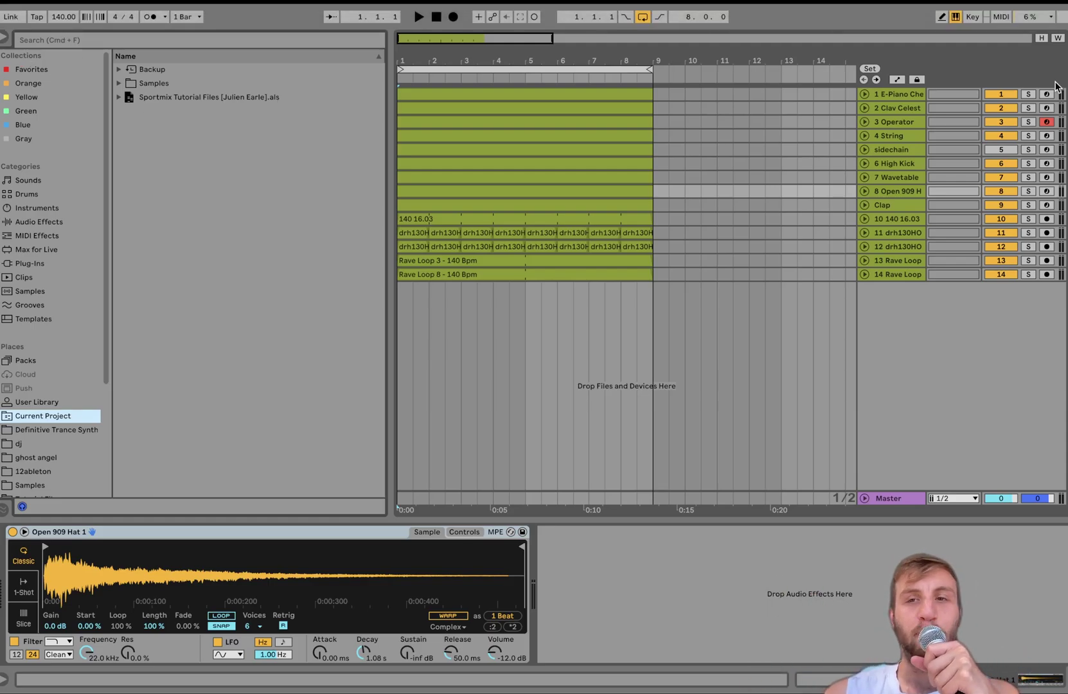
Solo the E-Piano Cheap and Clav Celest tracks, start playback, and unfold both track lanes.
left_click(922, 97)
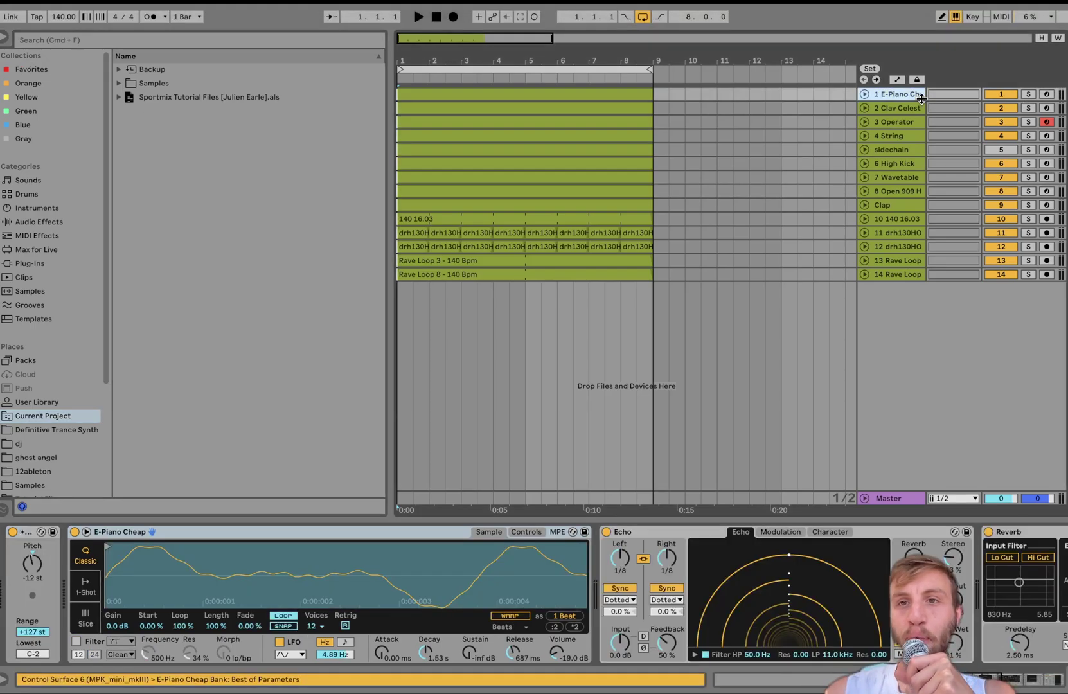
left_click(1029, 94)
left_click(1029, 108, "super")
key("space")
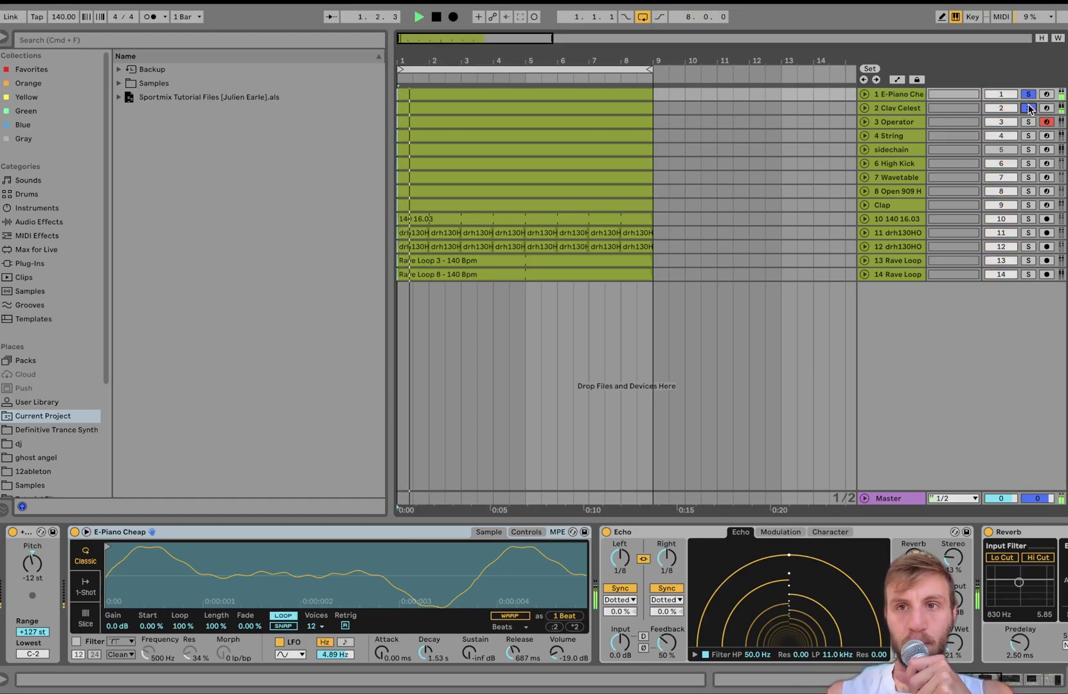
left_click(865, 108)
left_click(864, 94)
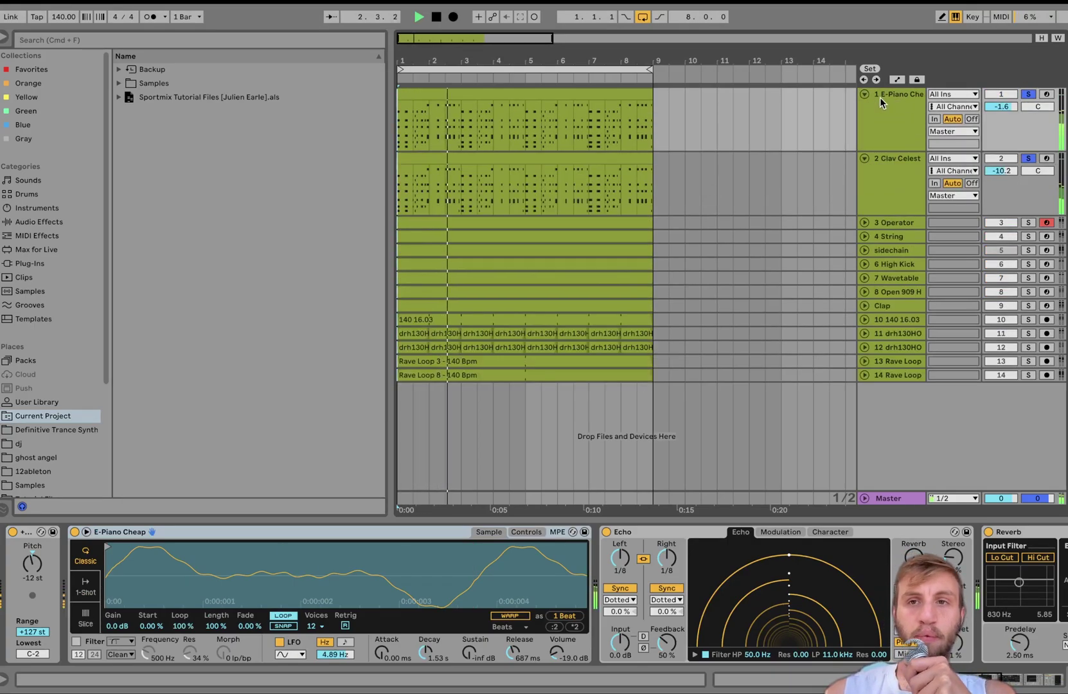
left_click(882, 103)
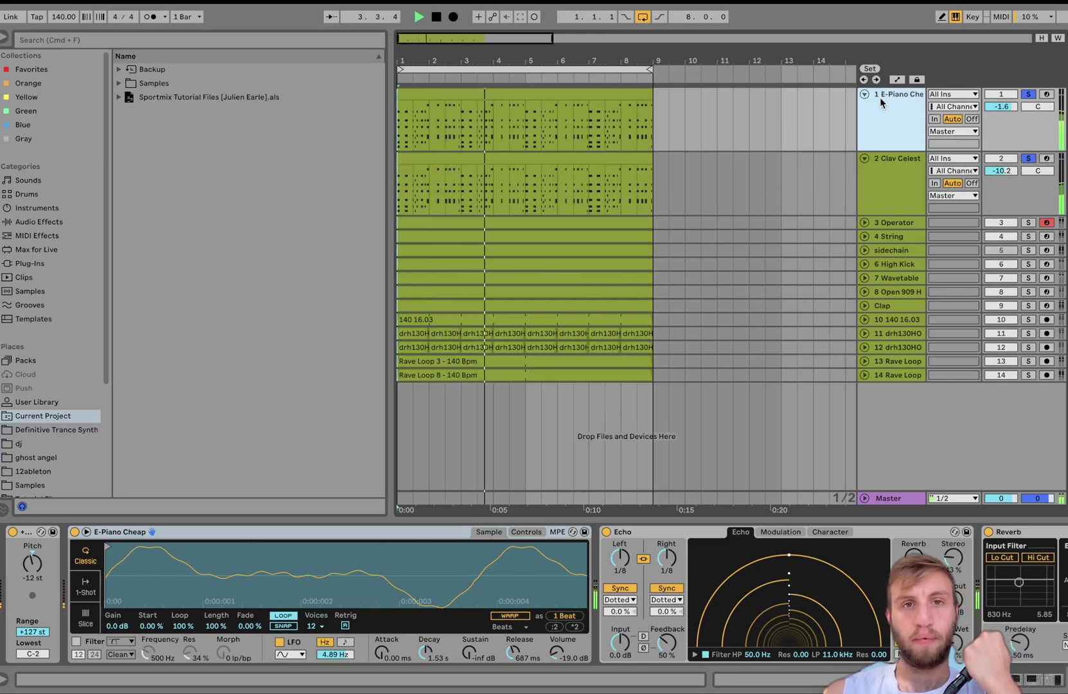
double_click(502, 94)
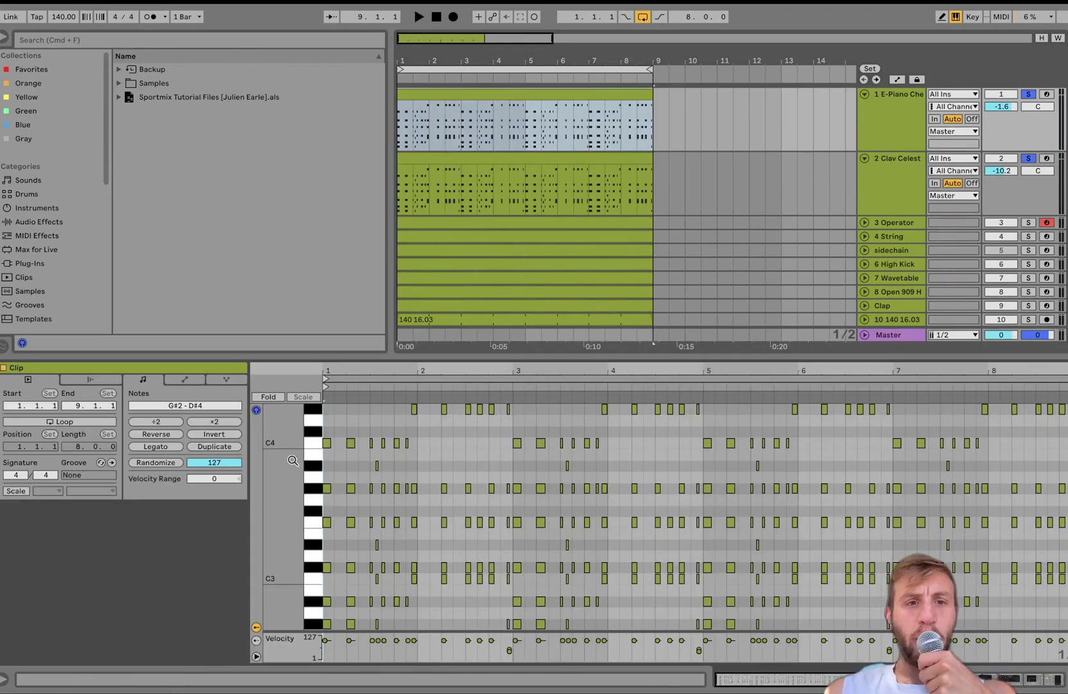
left_click_drag(292, 463, 289, 489)
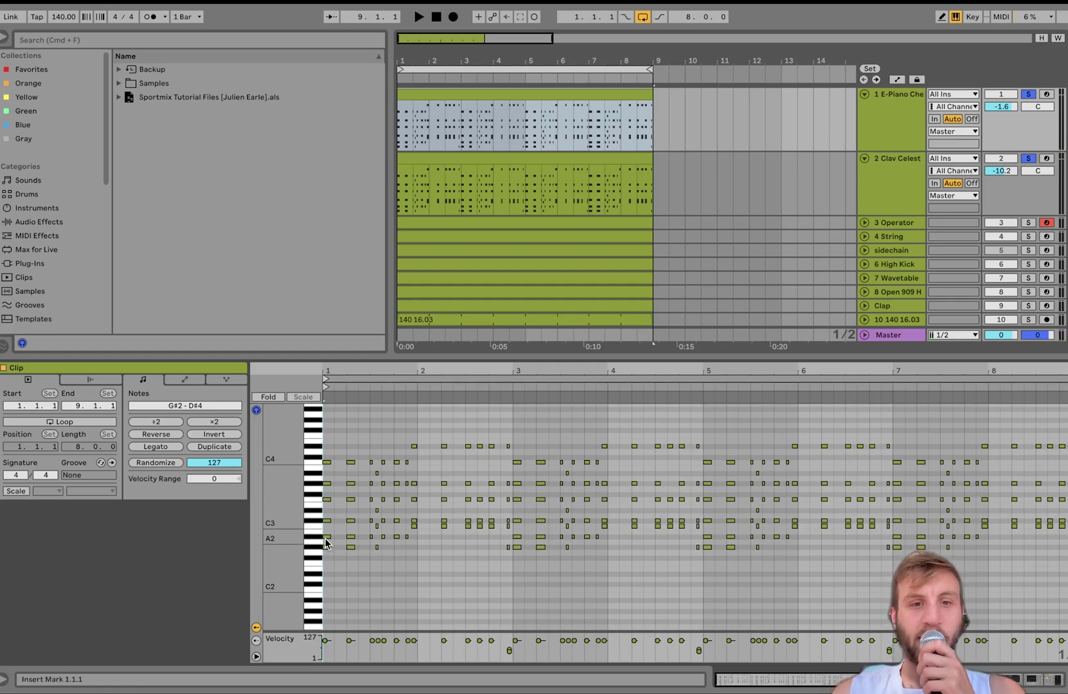
key("space")
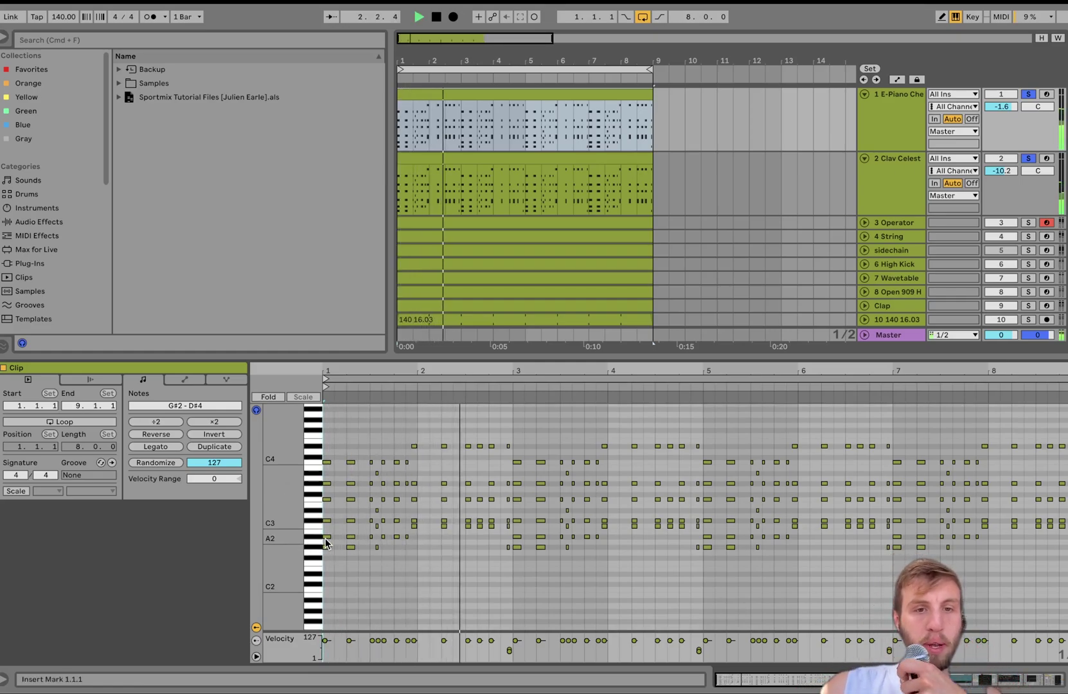
key("space")
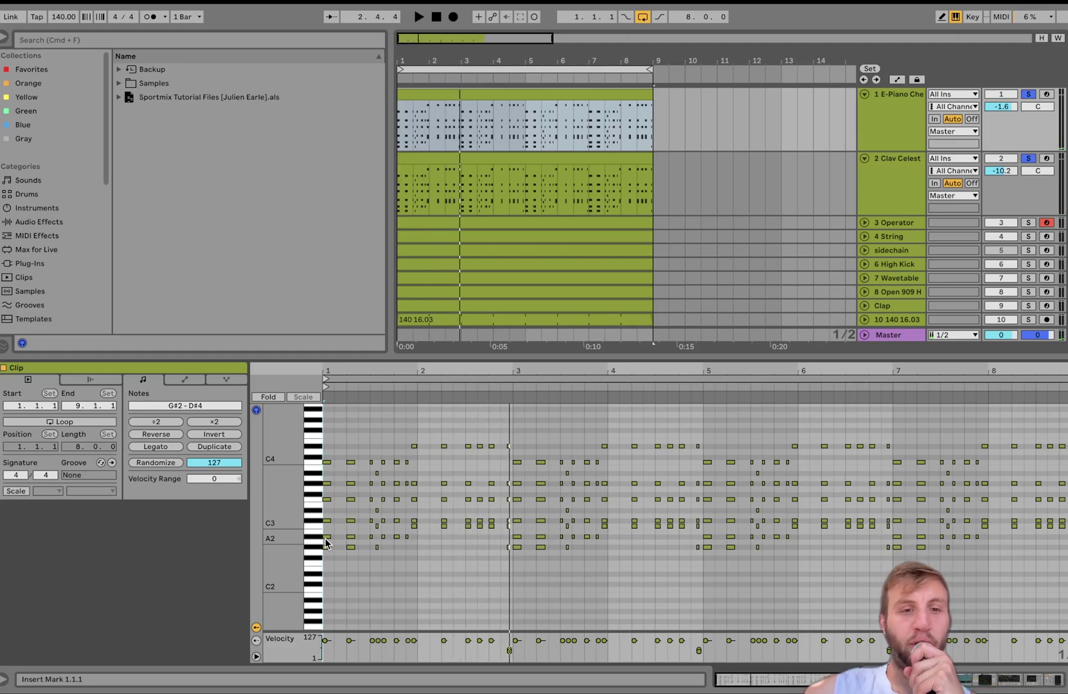
left_click(339, 542)
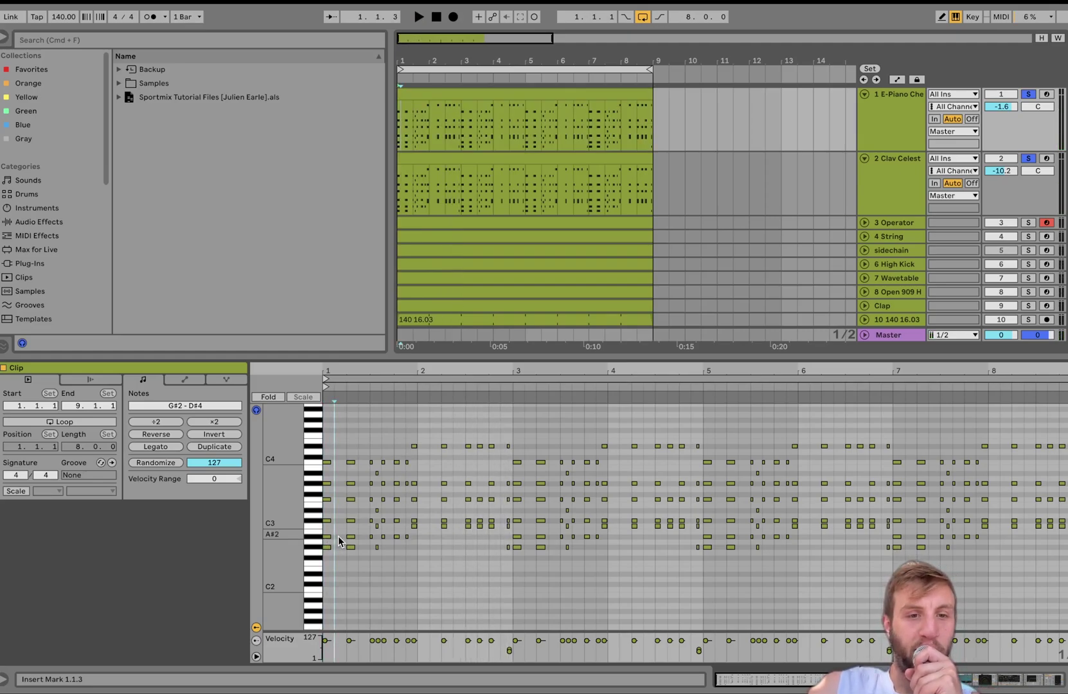
left_click_drag(340, 538, 323, 416)
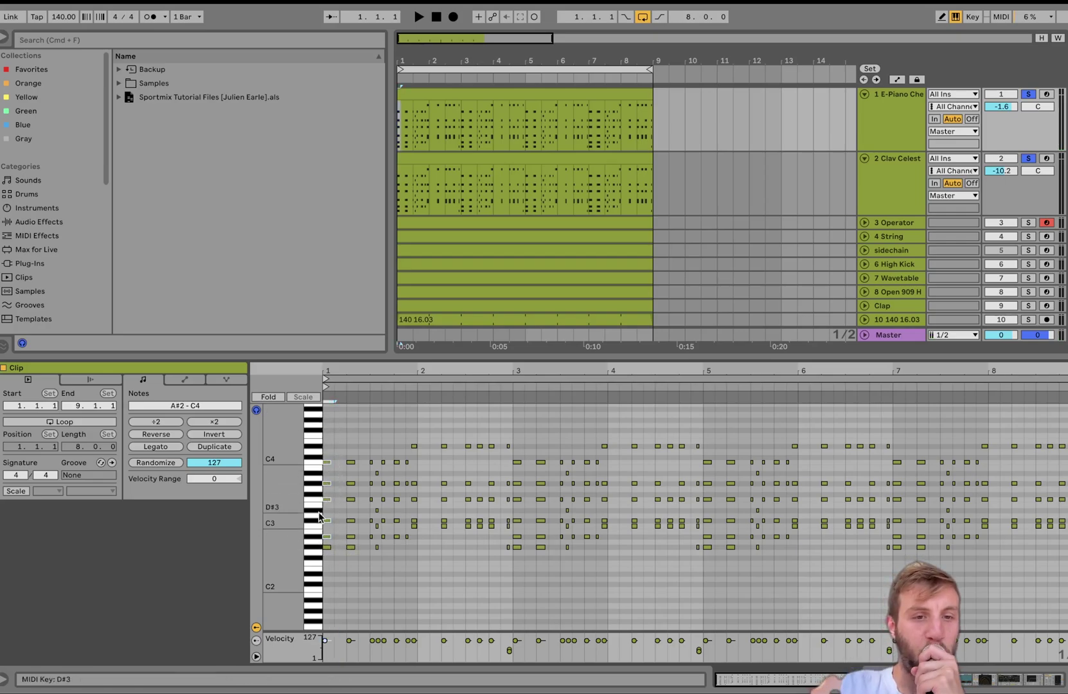
left_click_drag(325, 534, 322, 419)
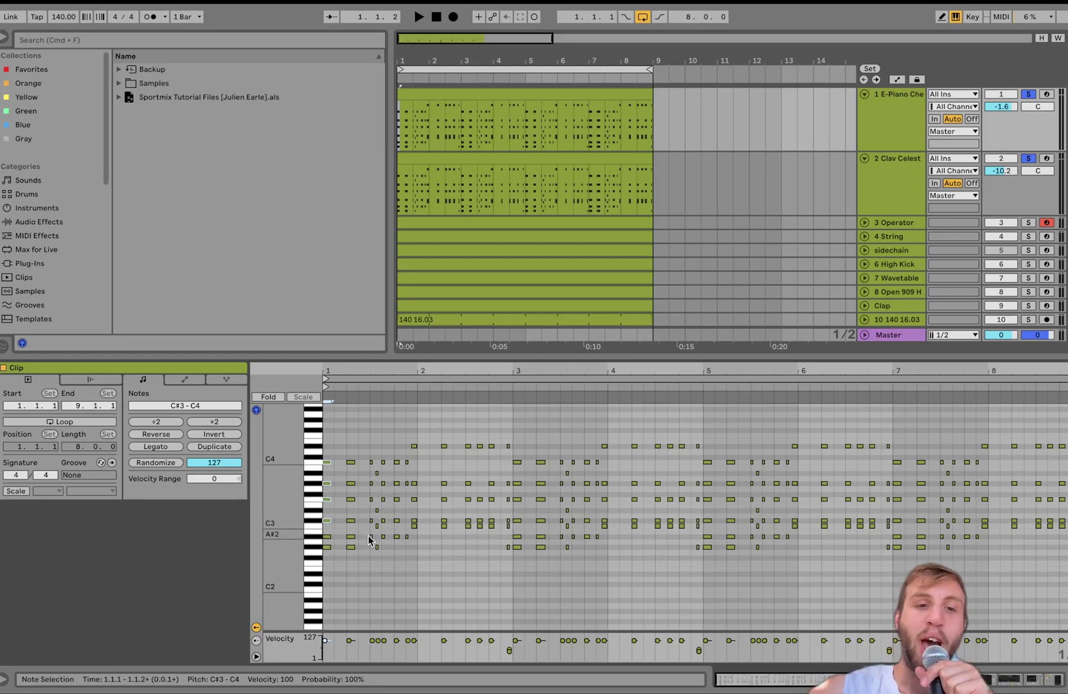
left_click_drag(314, 518, 333, 511)
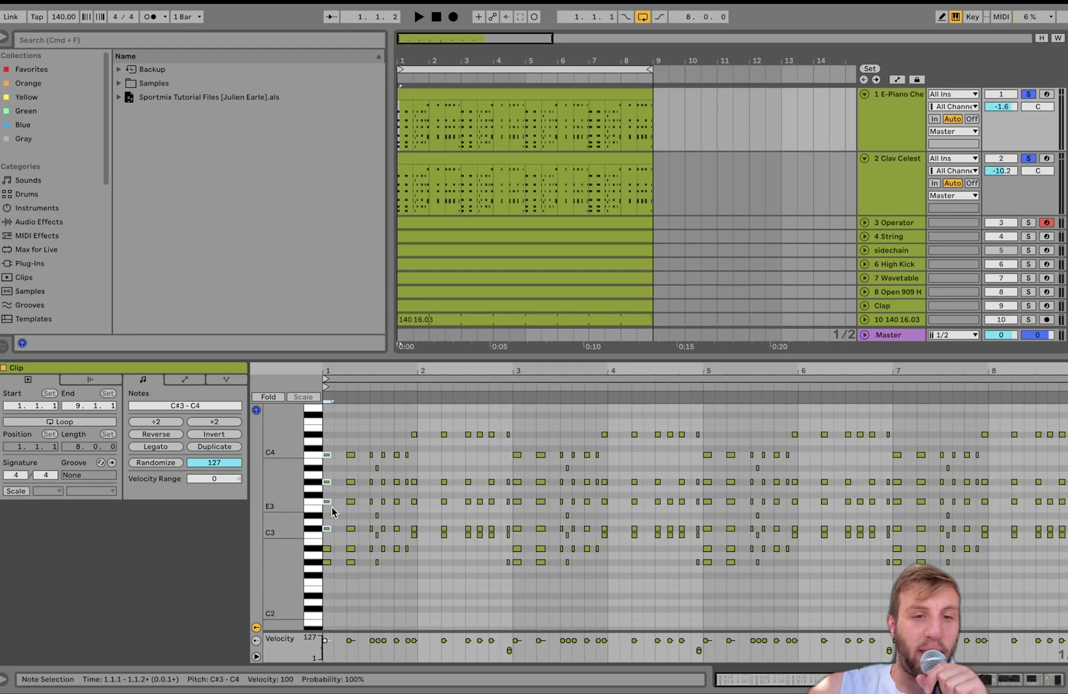
left_click(327, 549, "shift")
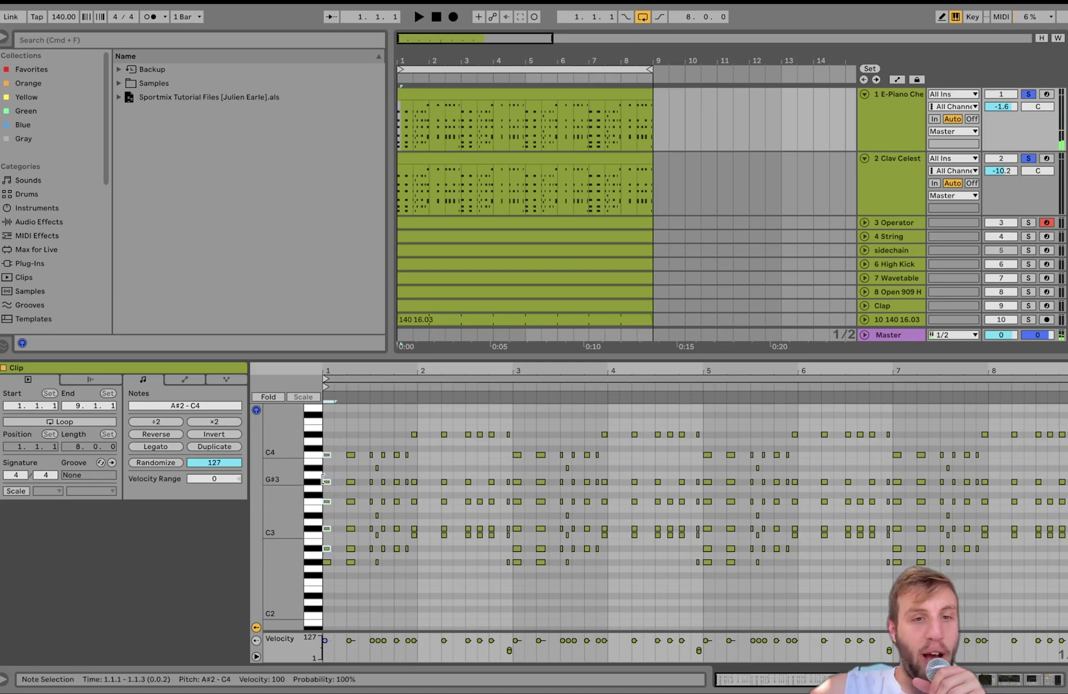
left_click(315, 563)
left_click(315, 550)
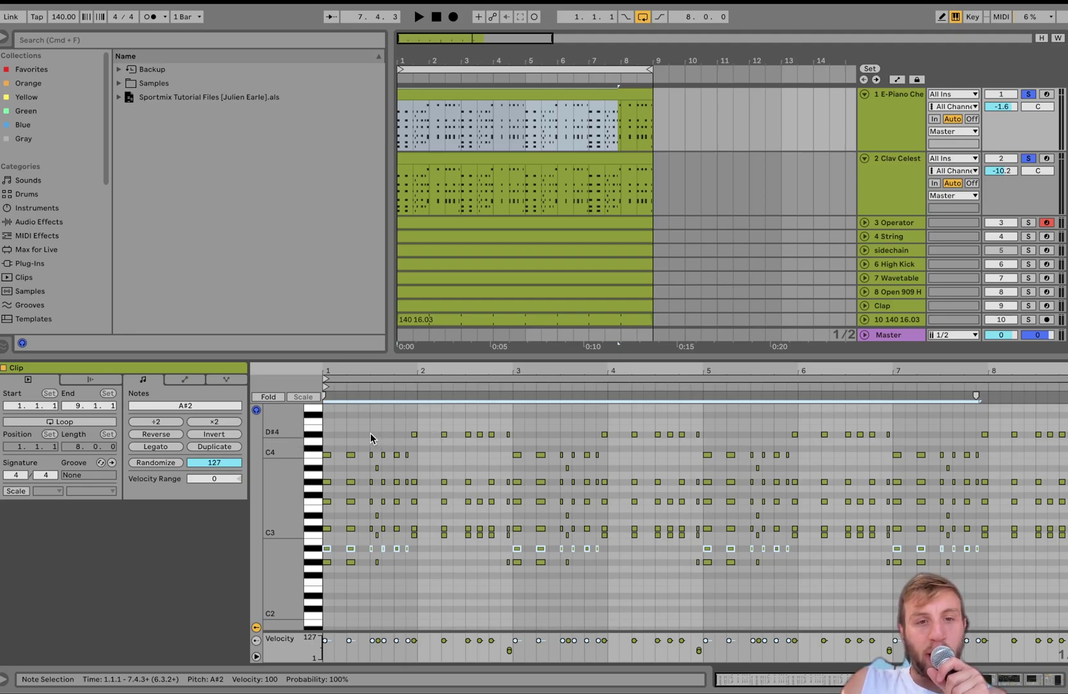
left_click_drag(371, 434, 383, 574)
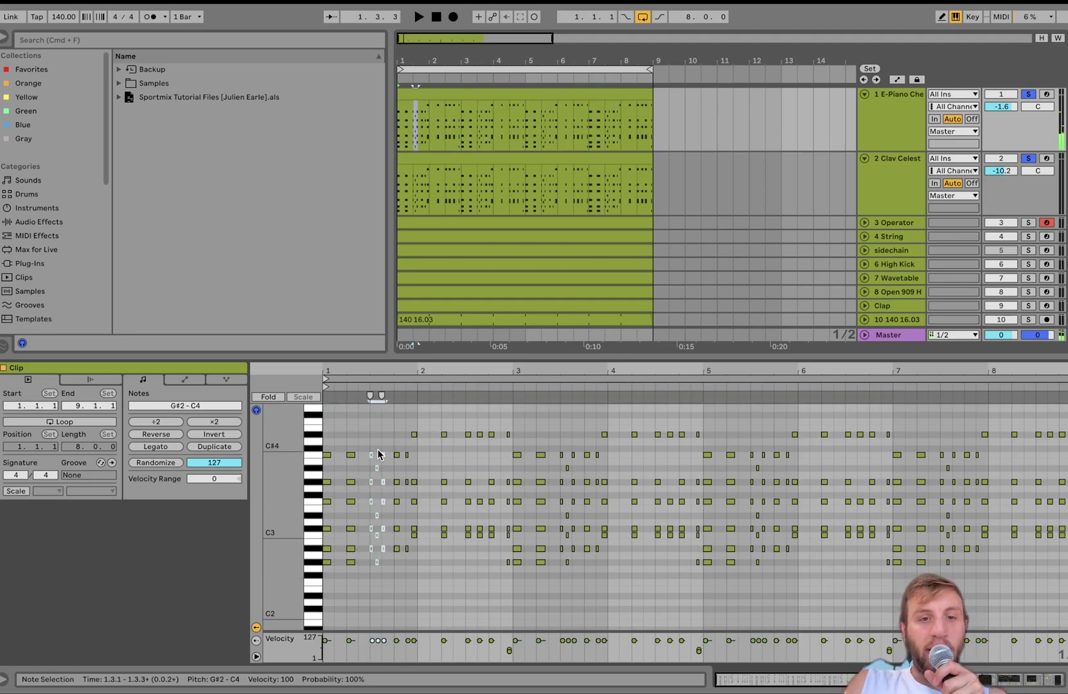
left_click(381, 514)
left_click_drag(380, 528, 376, 611)
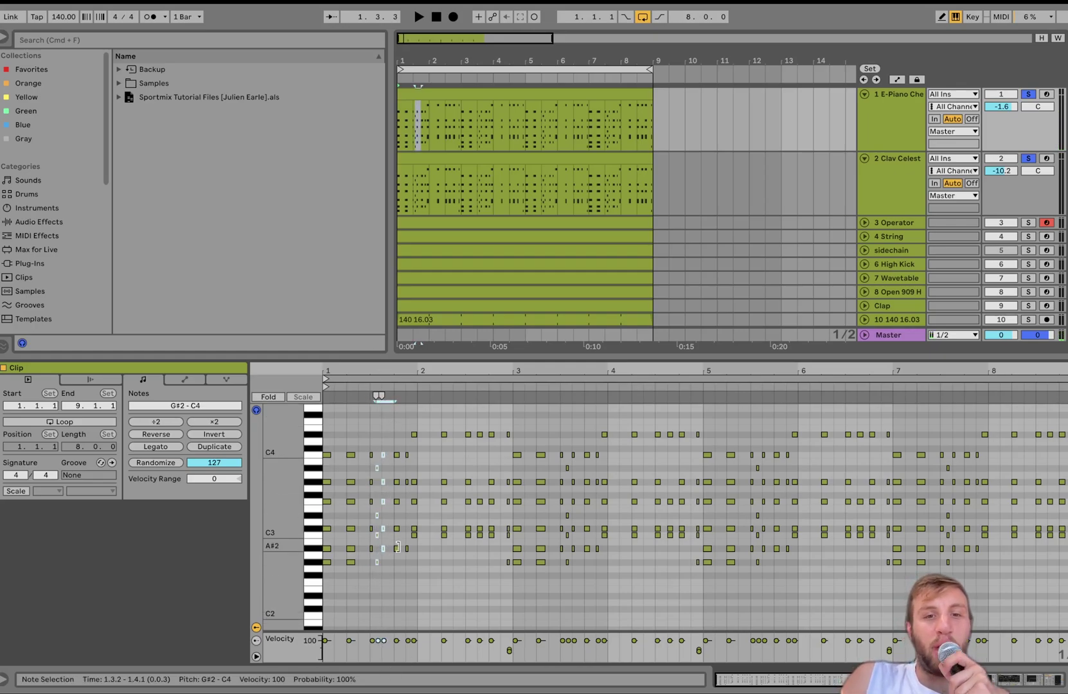
left_click_drag(412, 381, 499, 381)
left_click(415, 520)
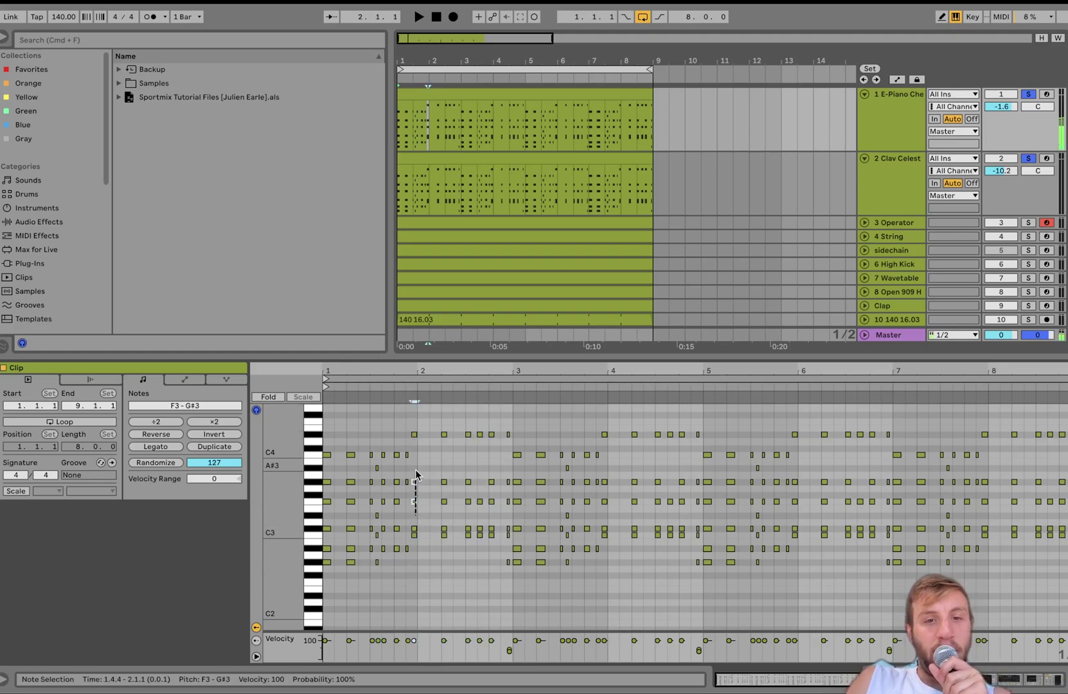
mouse_move(418, 515)
left_mouse_down()
mouse_move(417, 431)
mouse_move(423, 533)
mouse_move(418, 400)
mouse_move(420, 539)
left_mouse_up()
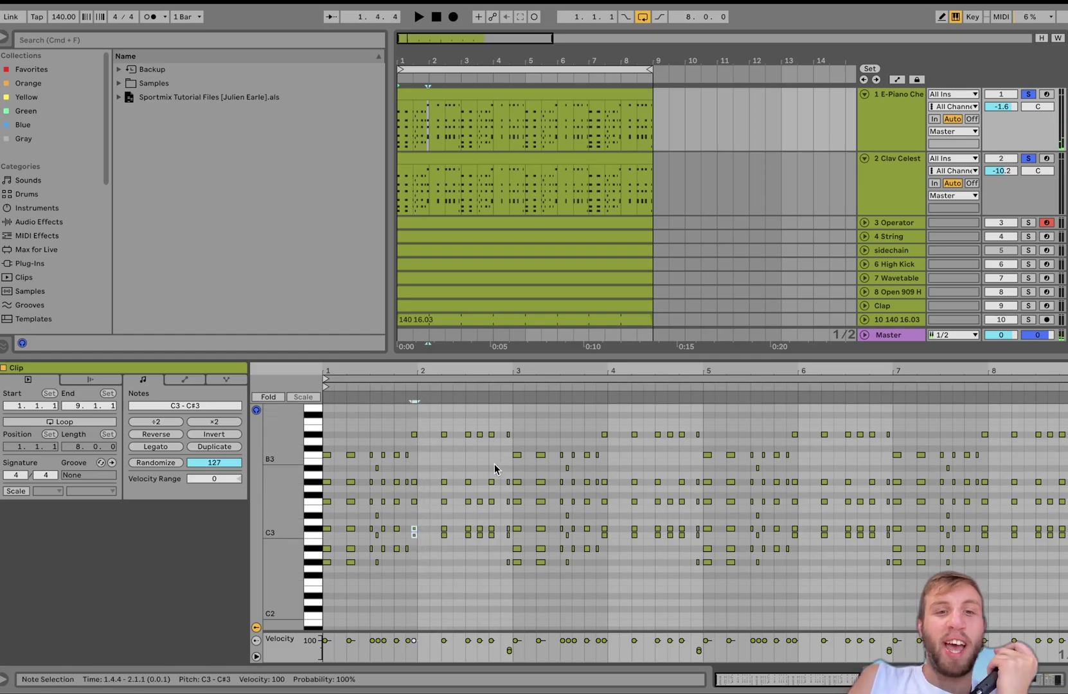
Solo only the E-Piano track and start playback.
left_click(539, 92)
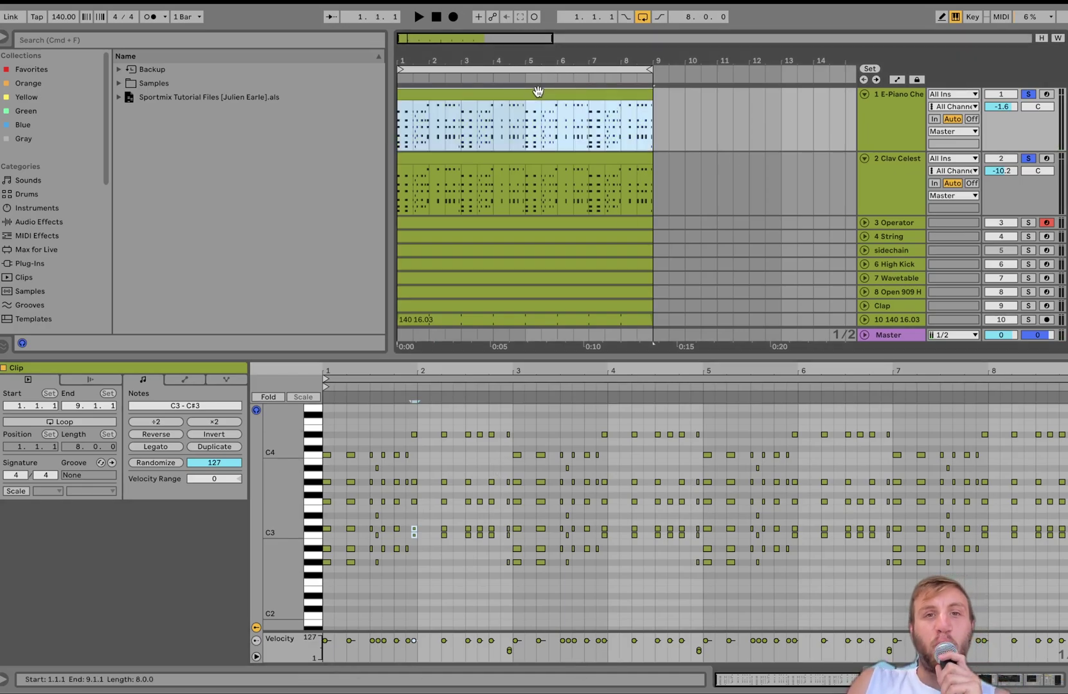
left_click(883, 136)
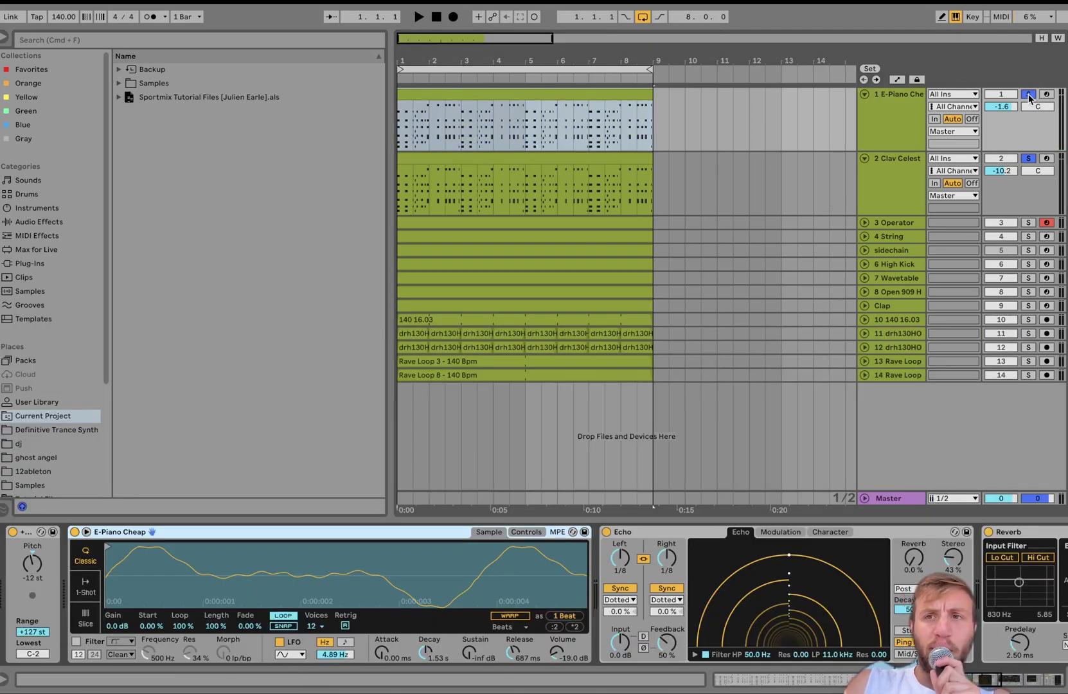
left_click(1029, 95)
key("space")
left_click(878, 132)
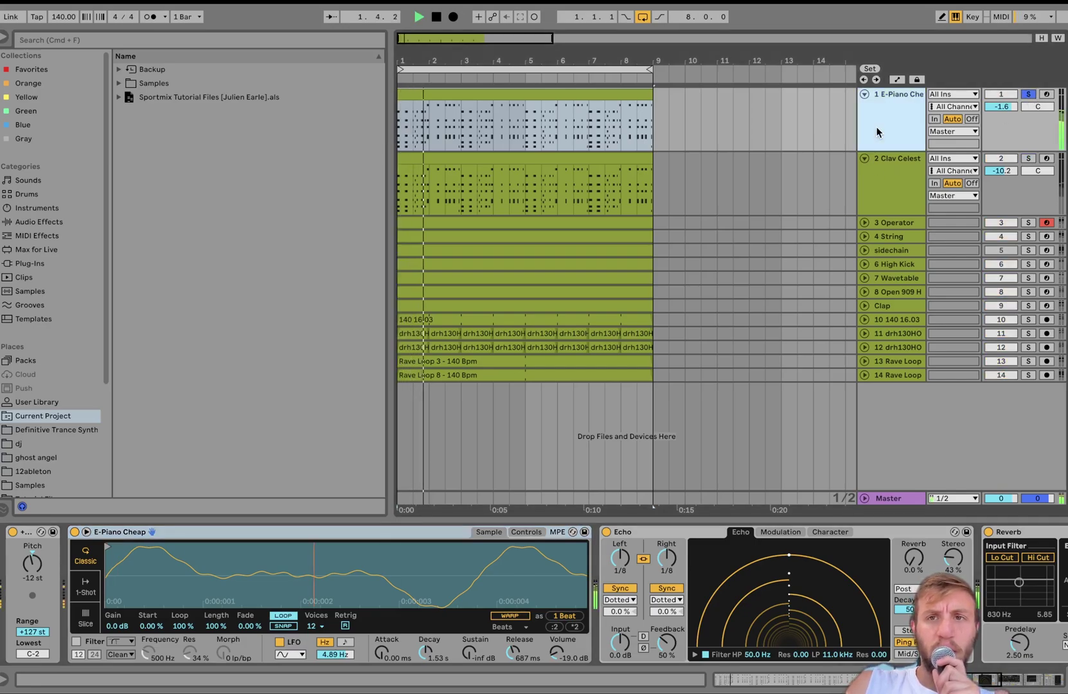
scroll(399, 571, "down", 3)
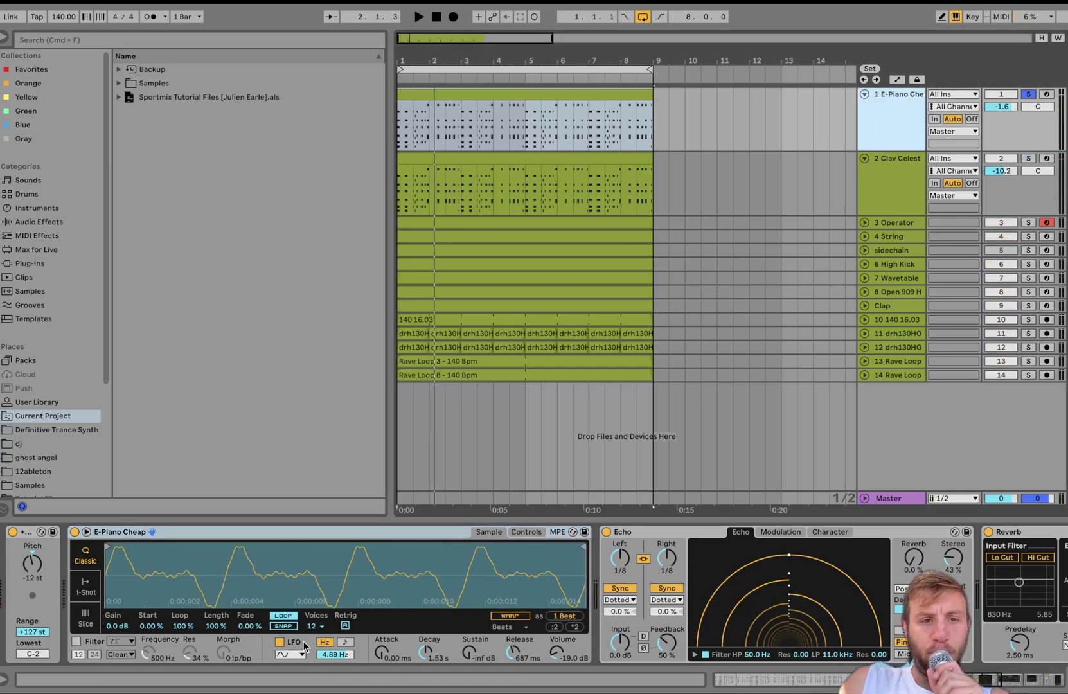
scroll(305, 646, "right", 10)
scroll(306, 646, "left", 10)
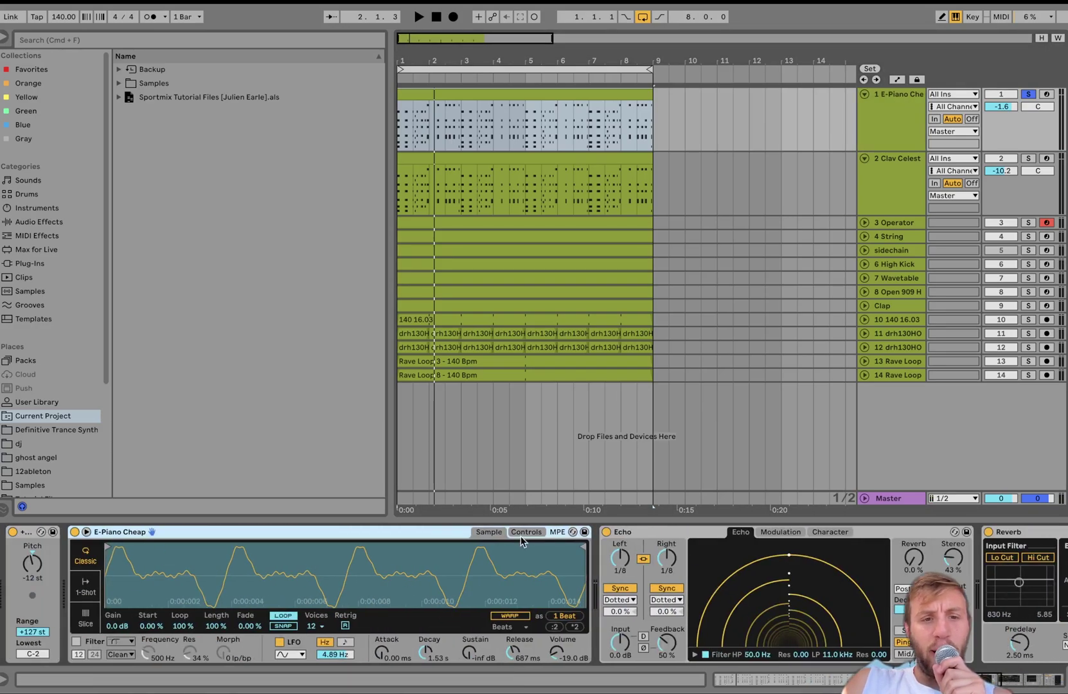
left_click(535, 532)
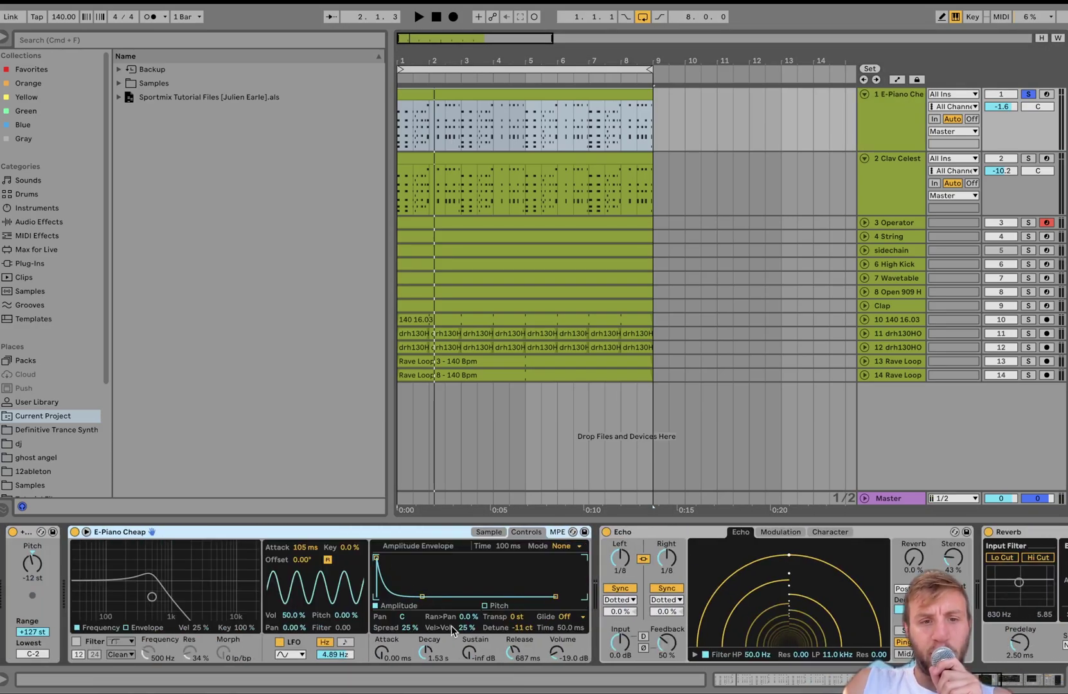
scroll(452, 625, "right", 15)
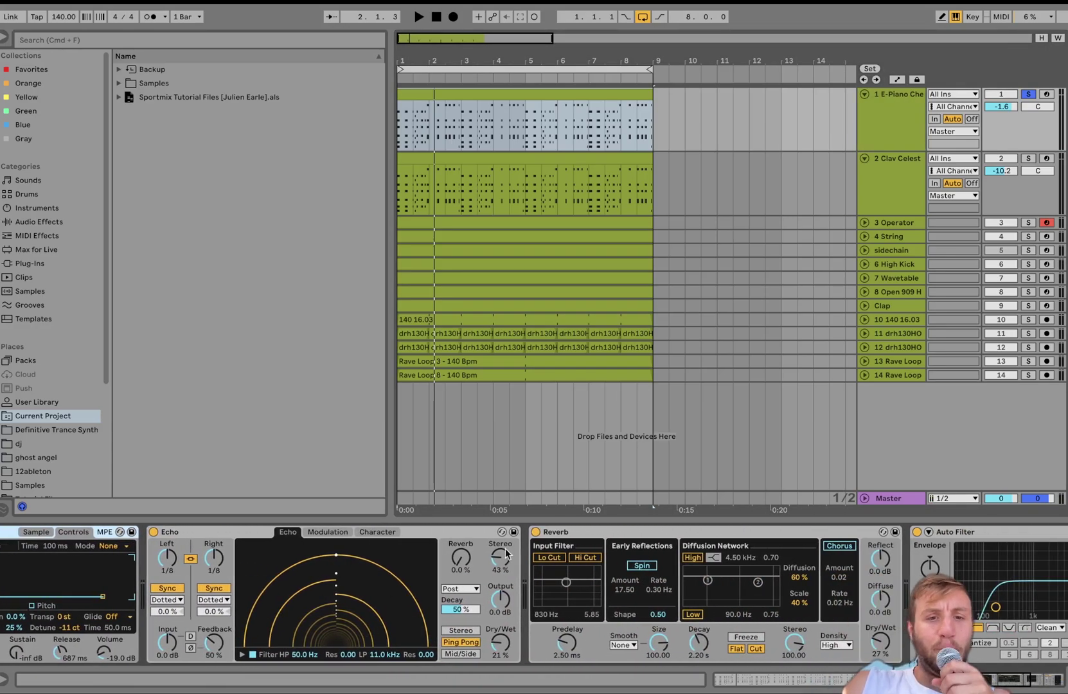
scroll(505, 563, "right", 16)
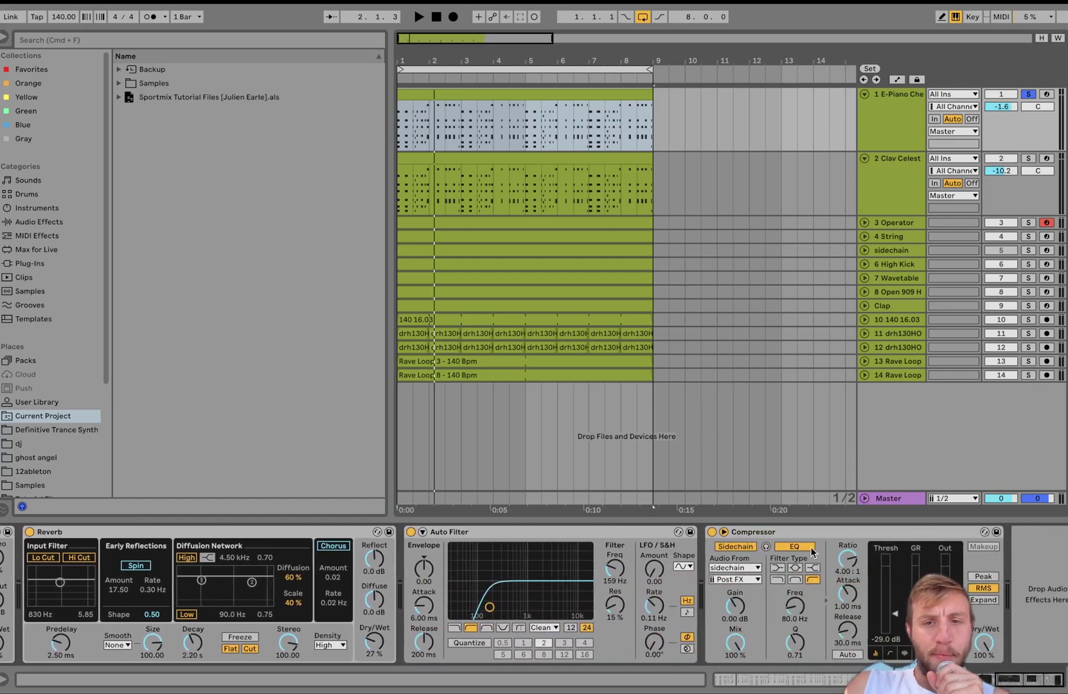
Solo the Clav Celest track alone and audition its clip from the start.
left_click(909, 203)
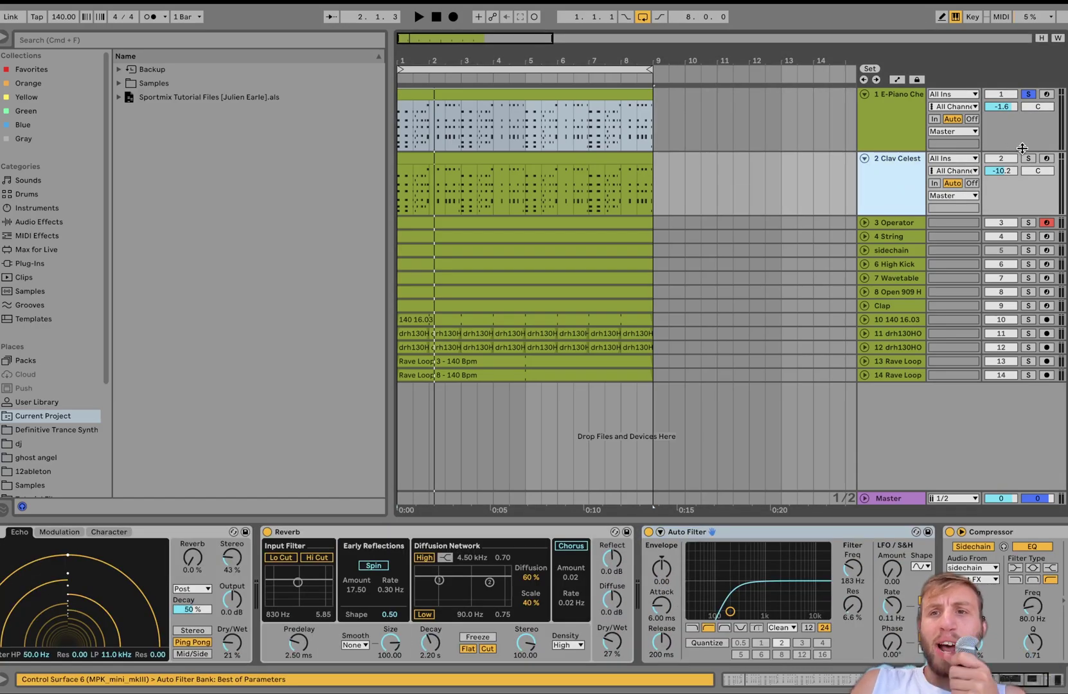
left_click(1027, 161)
left_click(546, 158)
key("space")
scroll(288, 586, "left", 20)
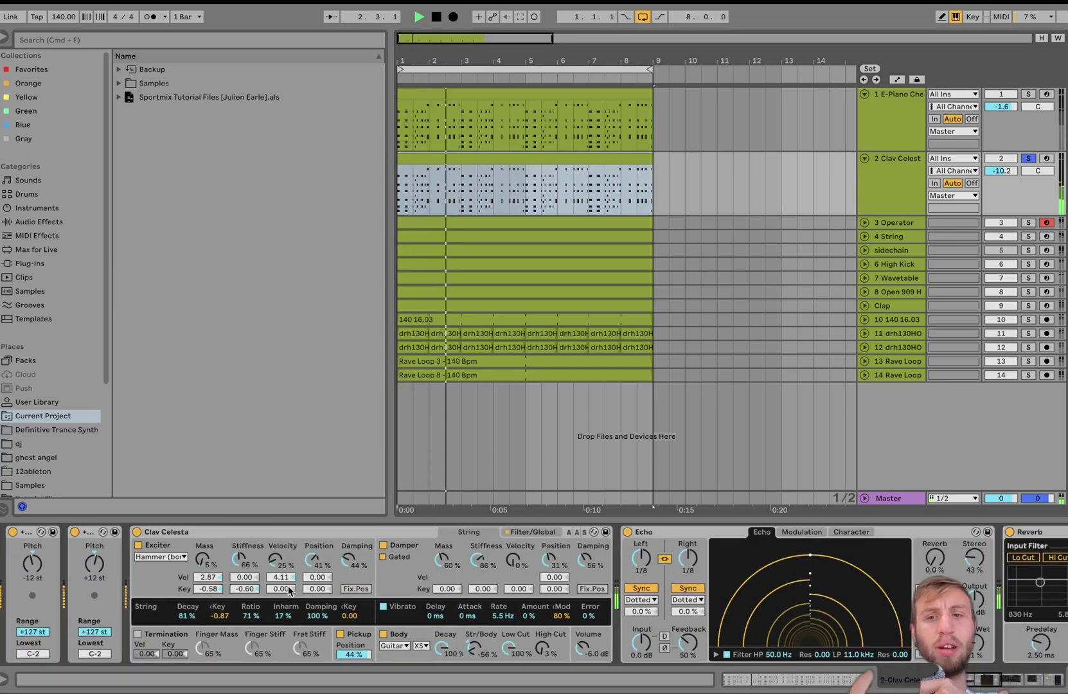
key("space")
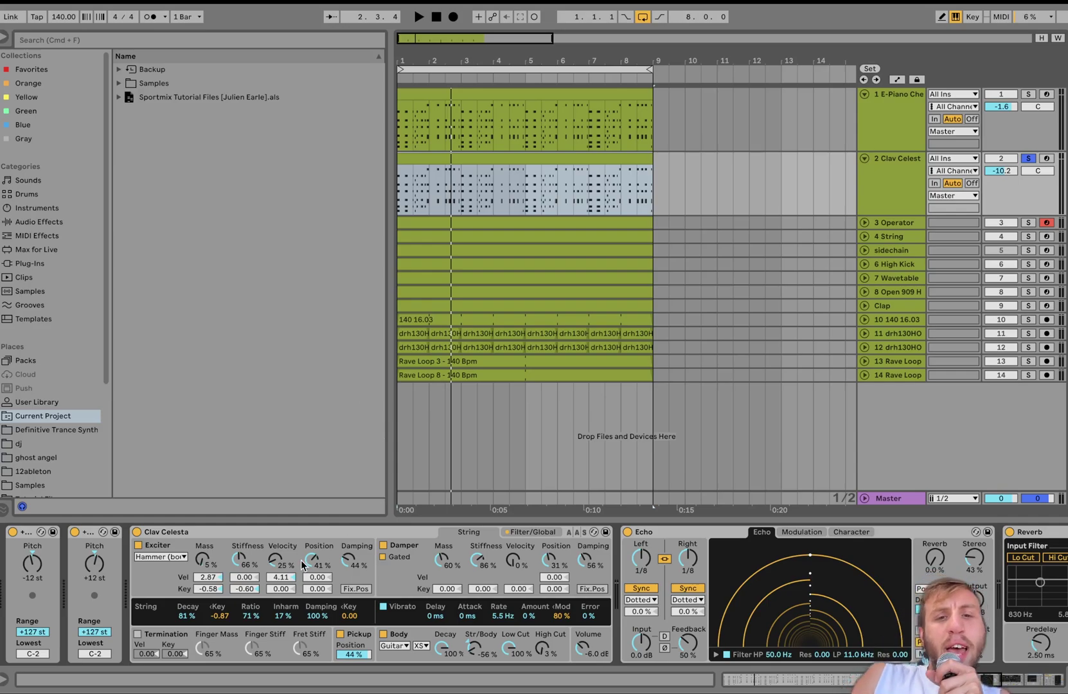
Add the E-Piano track to the solo and play both chord layers from bar 1.
scroll(348, 565, "right", 10)
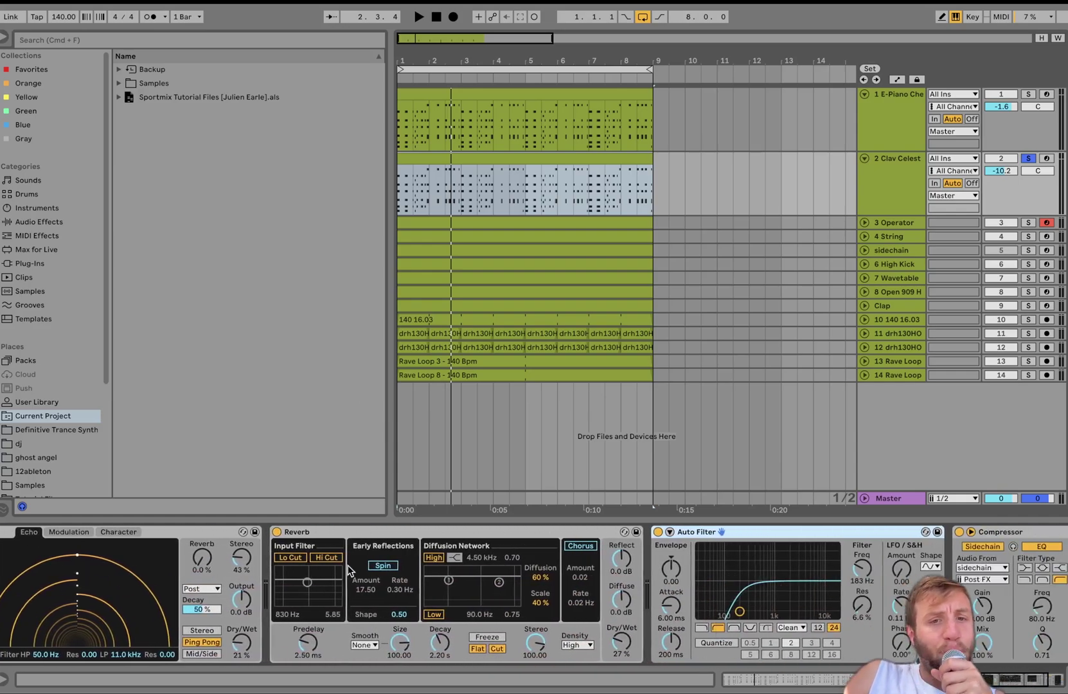
scroll(348, 570, "right", 5)
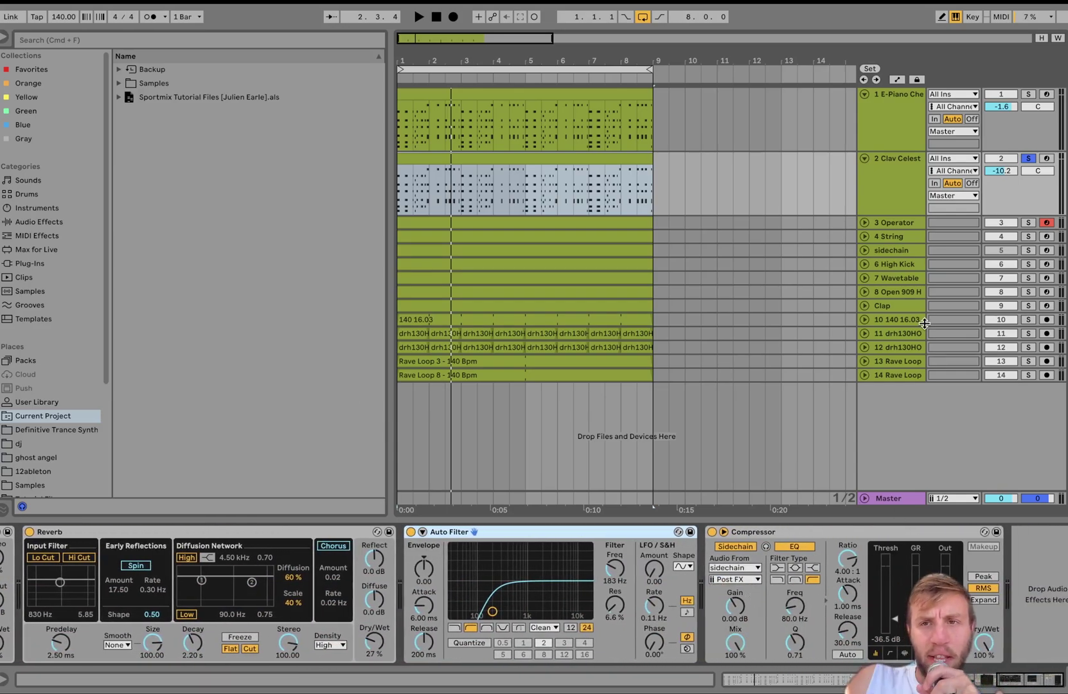
left_click(1030, 95)
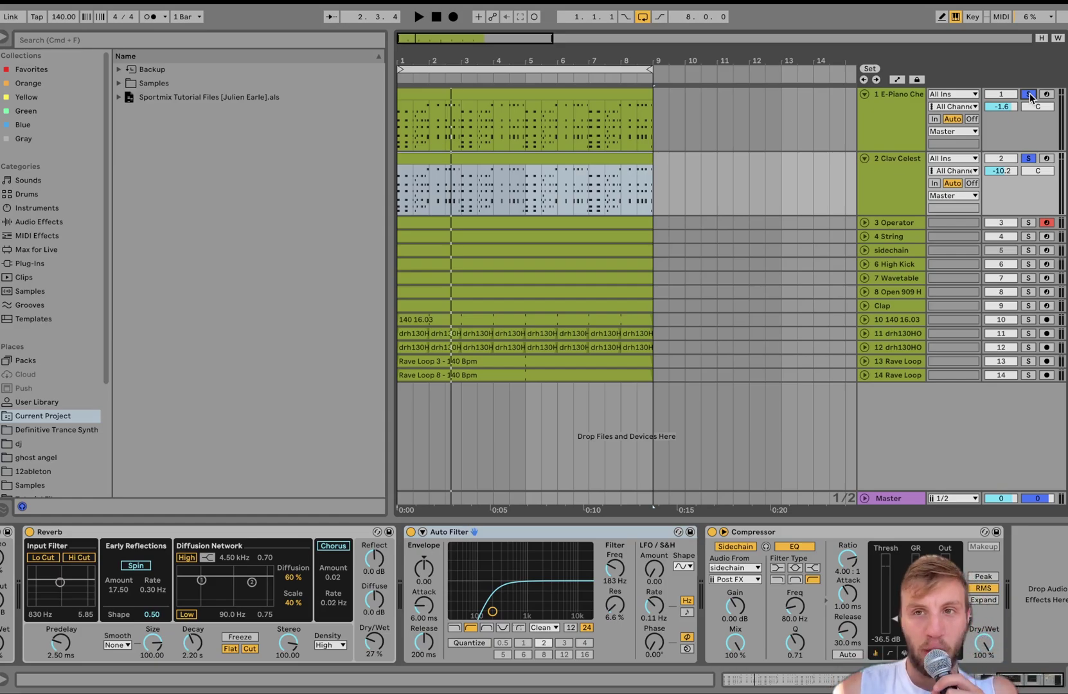
key("space")
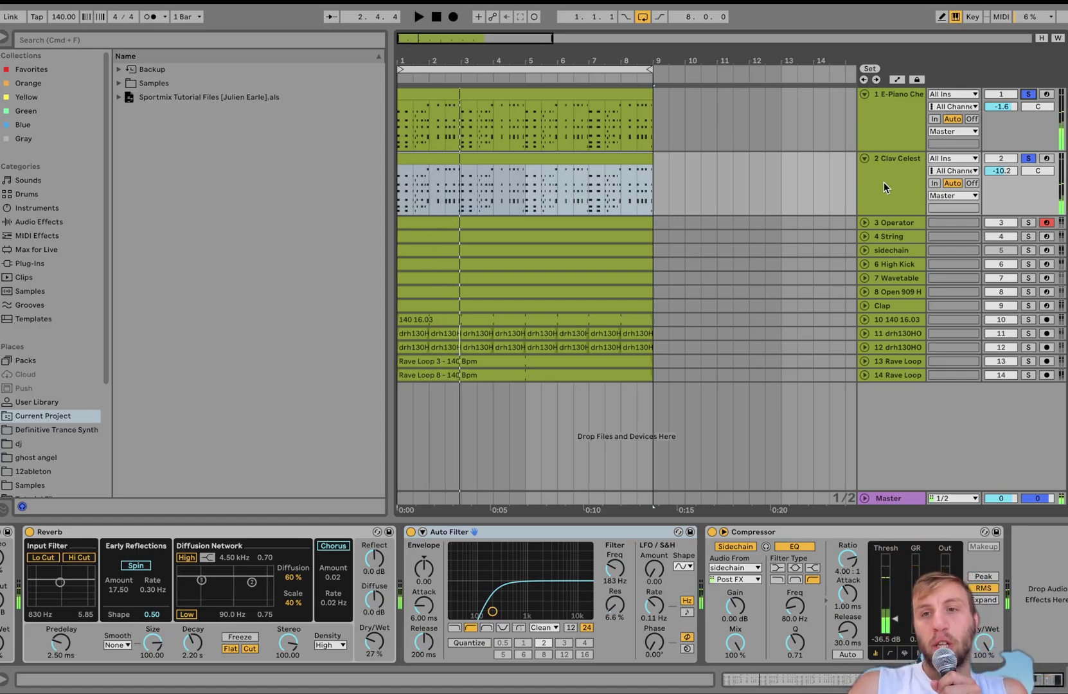
Solo and unfold the Operator track, then re-solo E-Piano and restart playback from bar 1.
left_click(1029, 222)
left_click(864, 221)
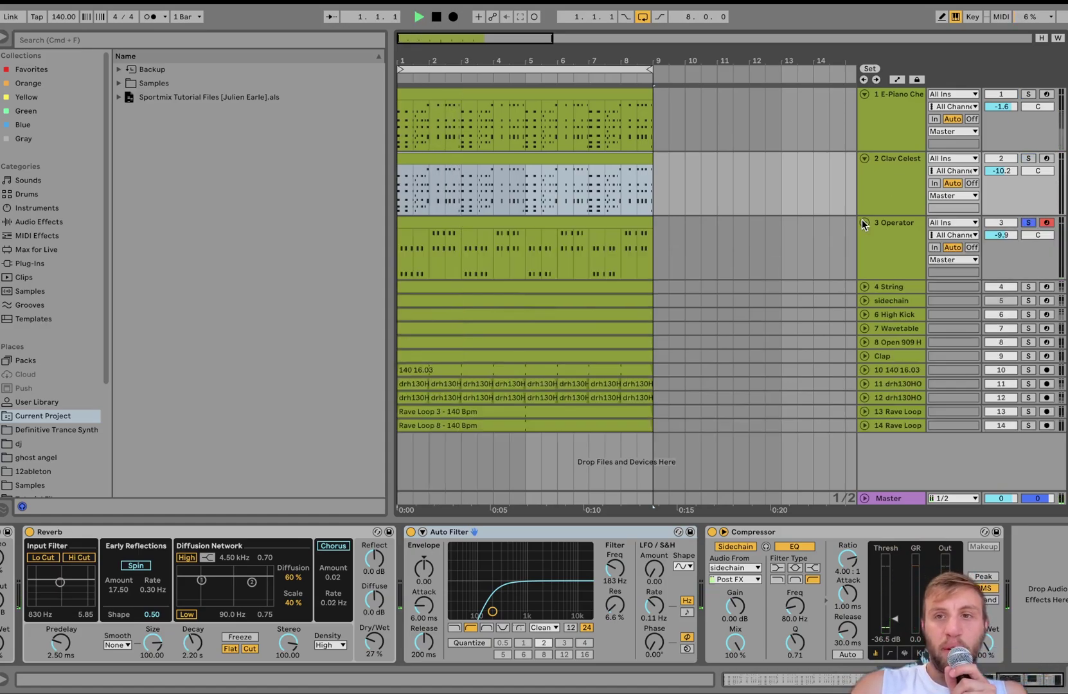
left_click(898, 236)
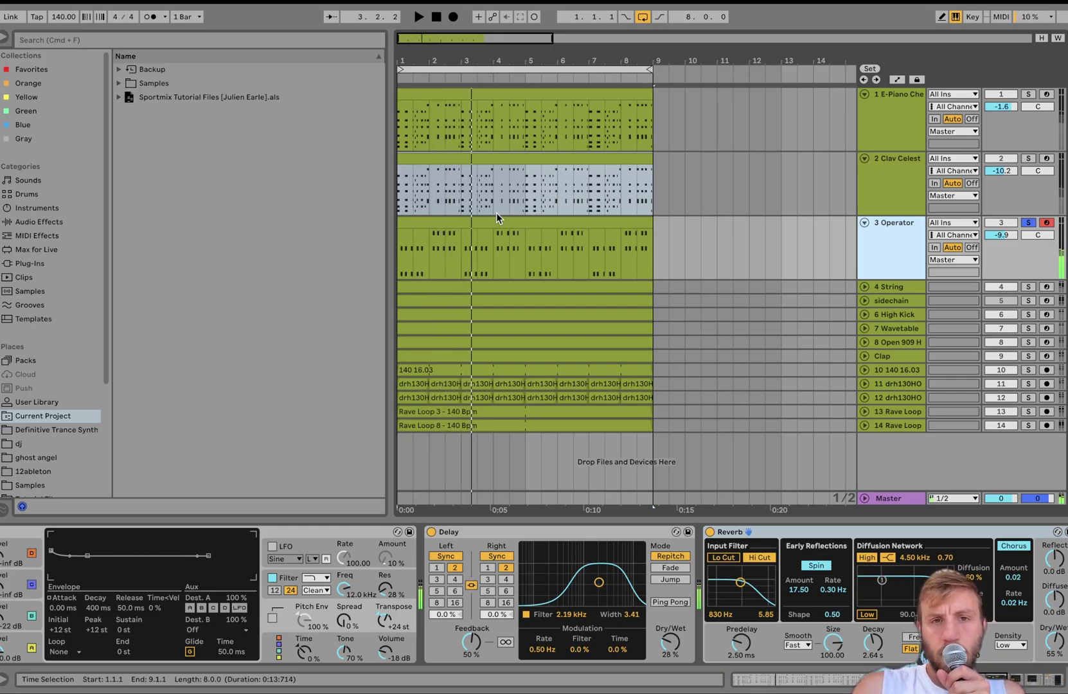
left_click(915, 125, "shift")
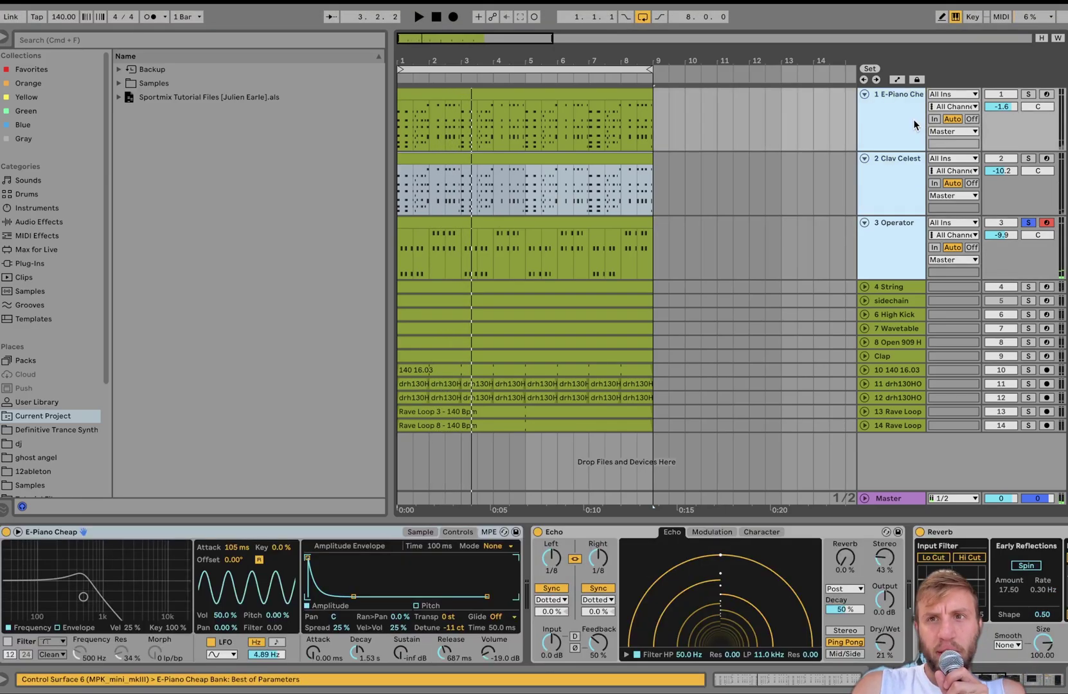
left_click(1029, 93)
key("space")
Open the Operator clip in the piano roll and leave only Operator soloed.
left_click(897, 241)
left_click(897, 242)
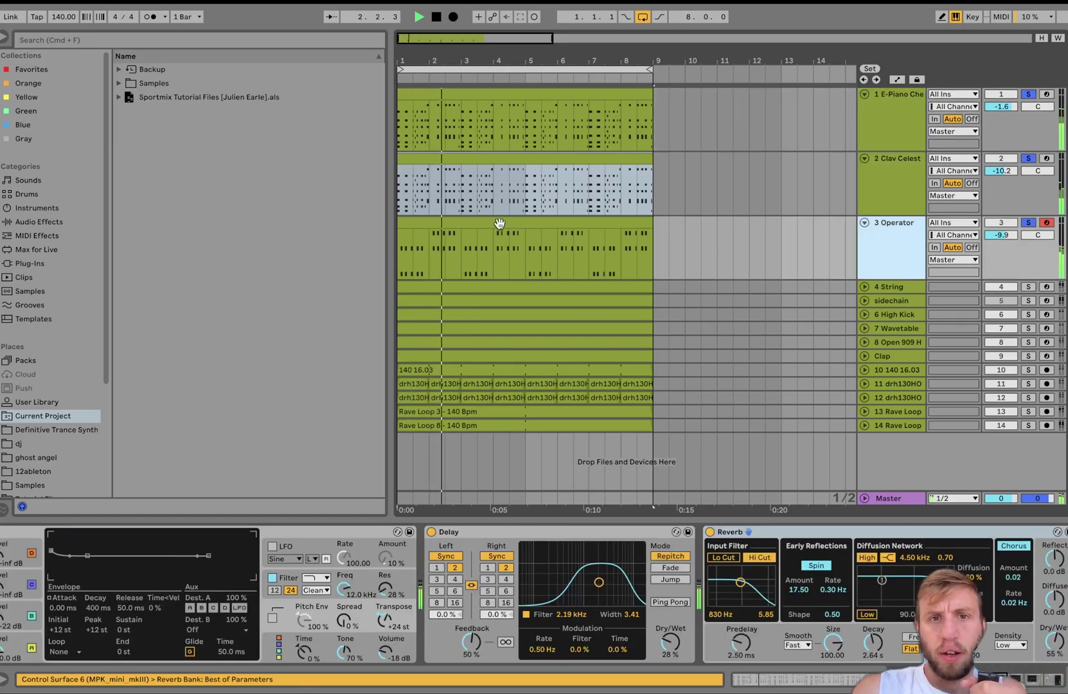
double_click(450, 220)
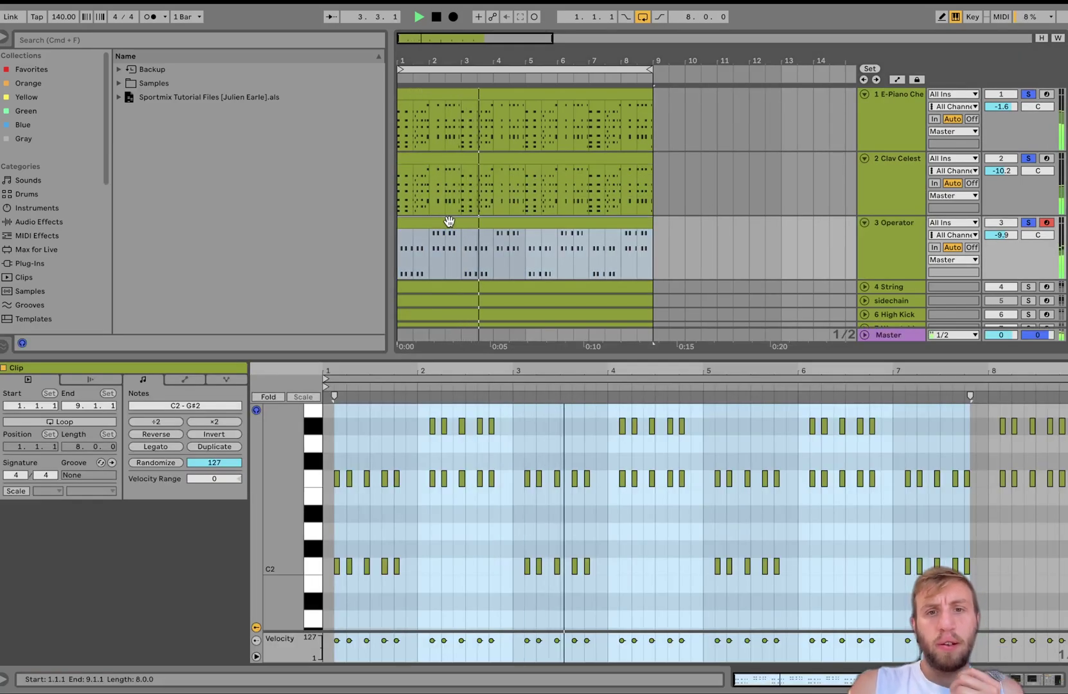
key("space")
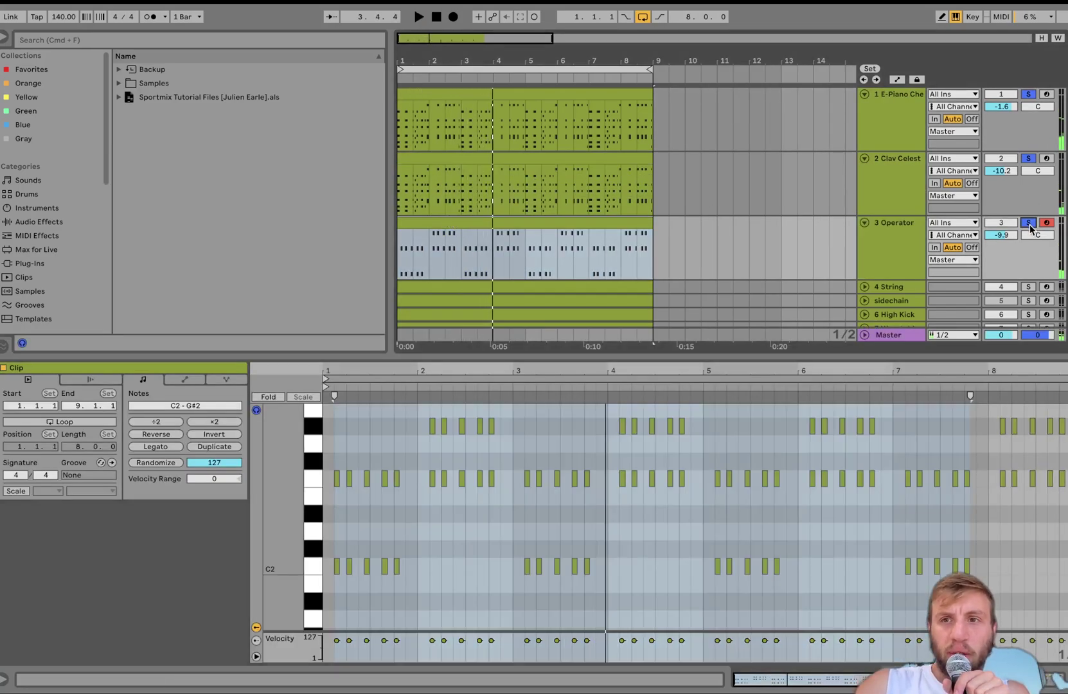
left_click(1029, 223)
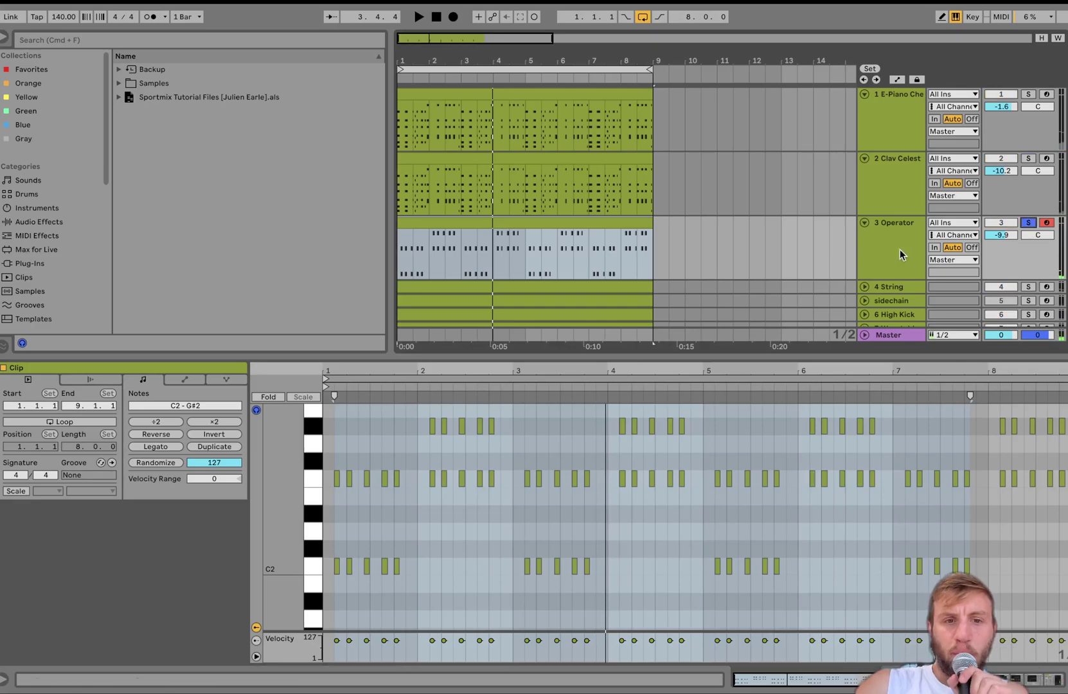
Select the F2, C2 and G#2 notes, then audition Operator soloed with Clav Celesta.
left_click(315, 482)
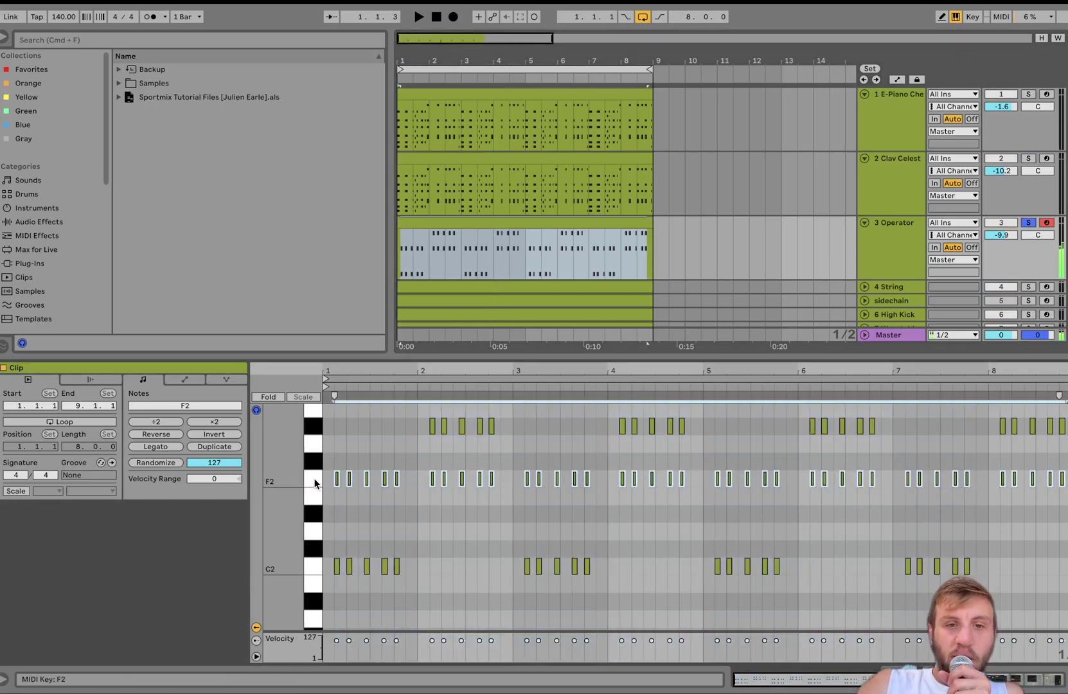
left_click(315, 568)
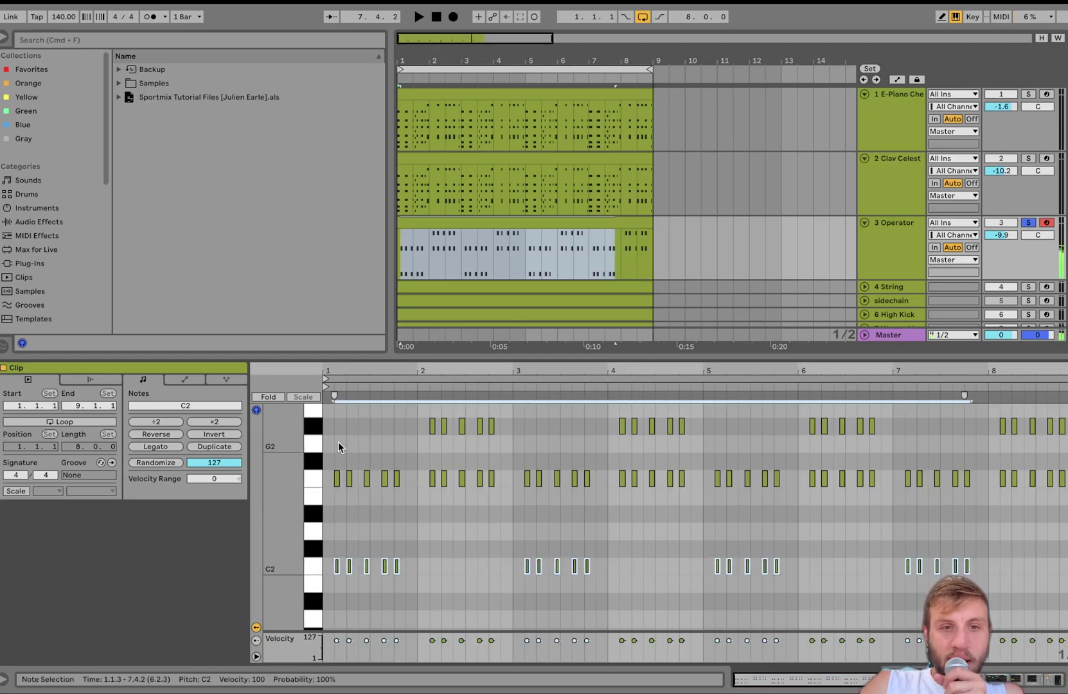
left_click(317, 429)
key("space")
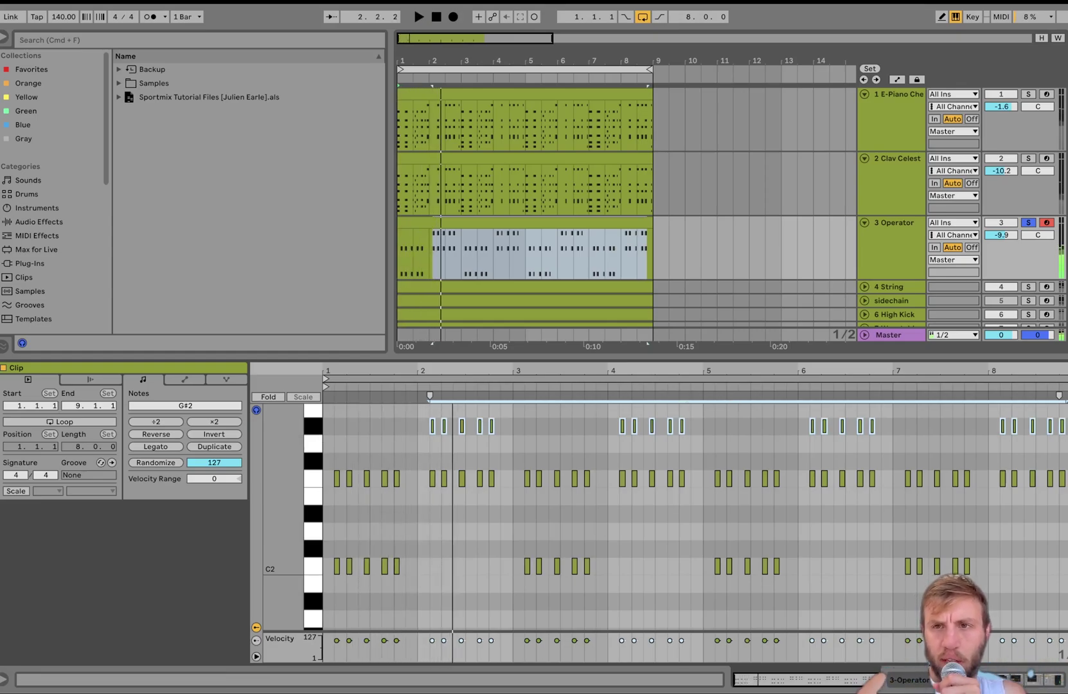
left_click(1029, 159)
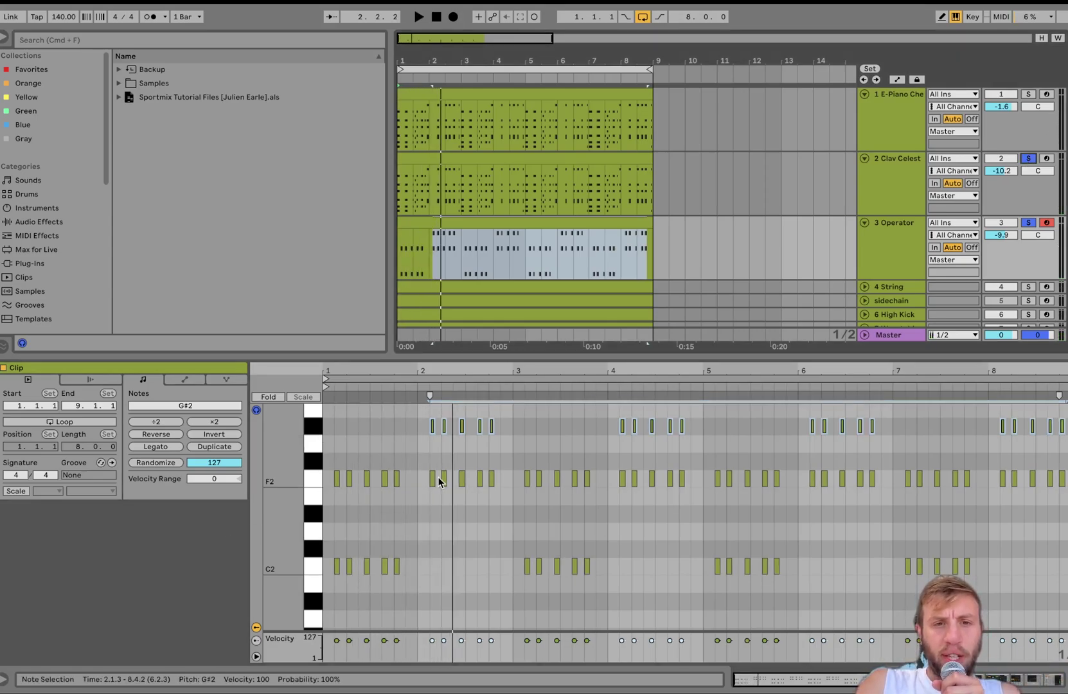
key("space")
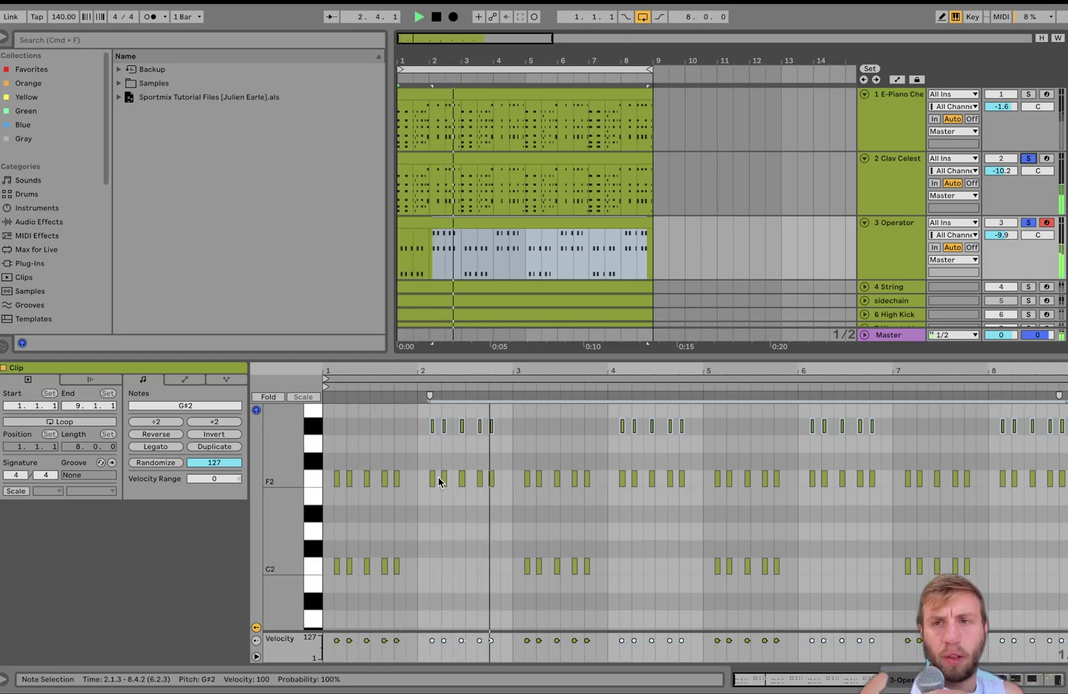
key("space")
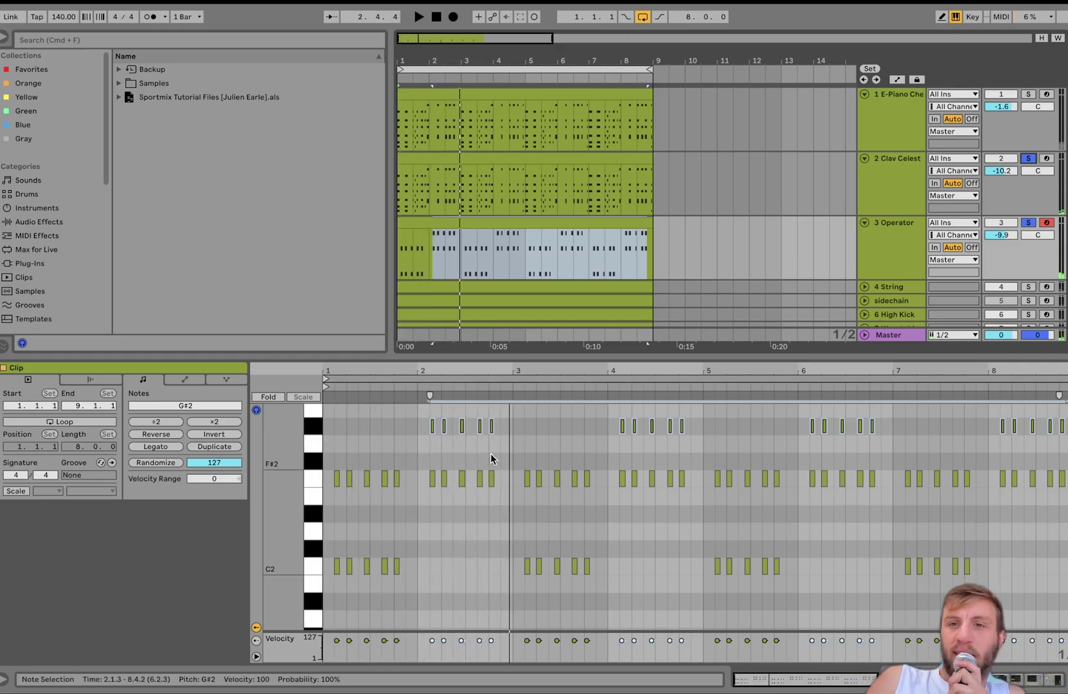
Solo Operator, drop the keyboard octave twice, and briefly bypass then restore Delay and Reverb.
left_click(883, 228)
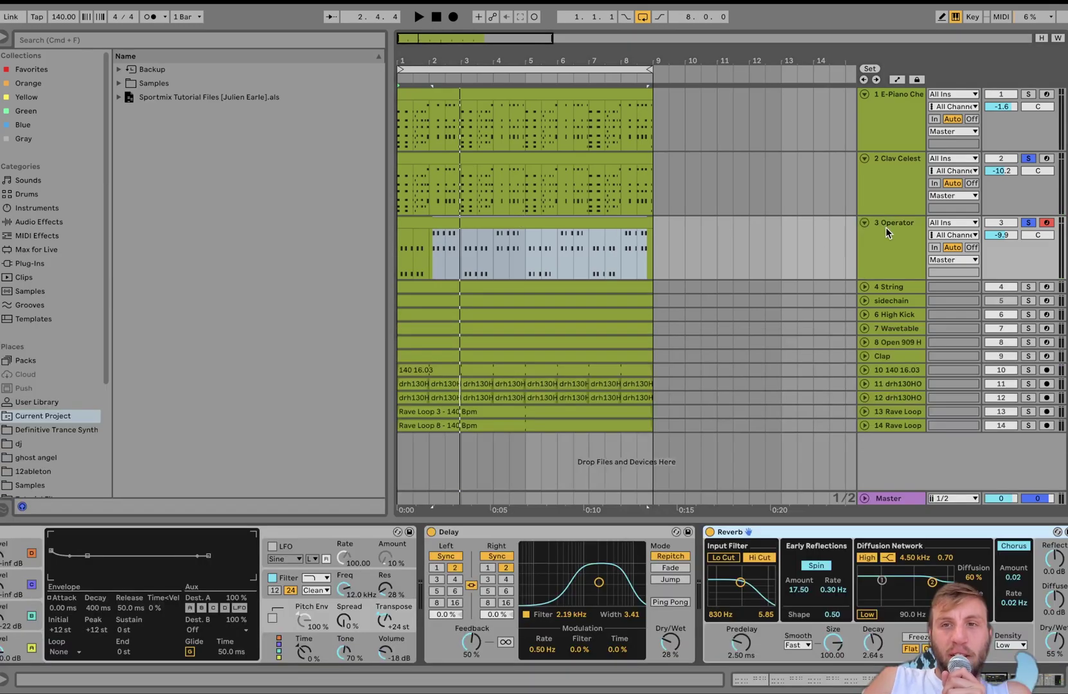
left_click(1028, 223)
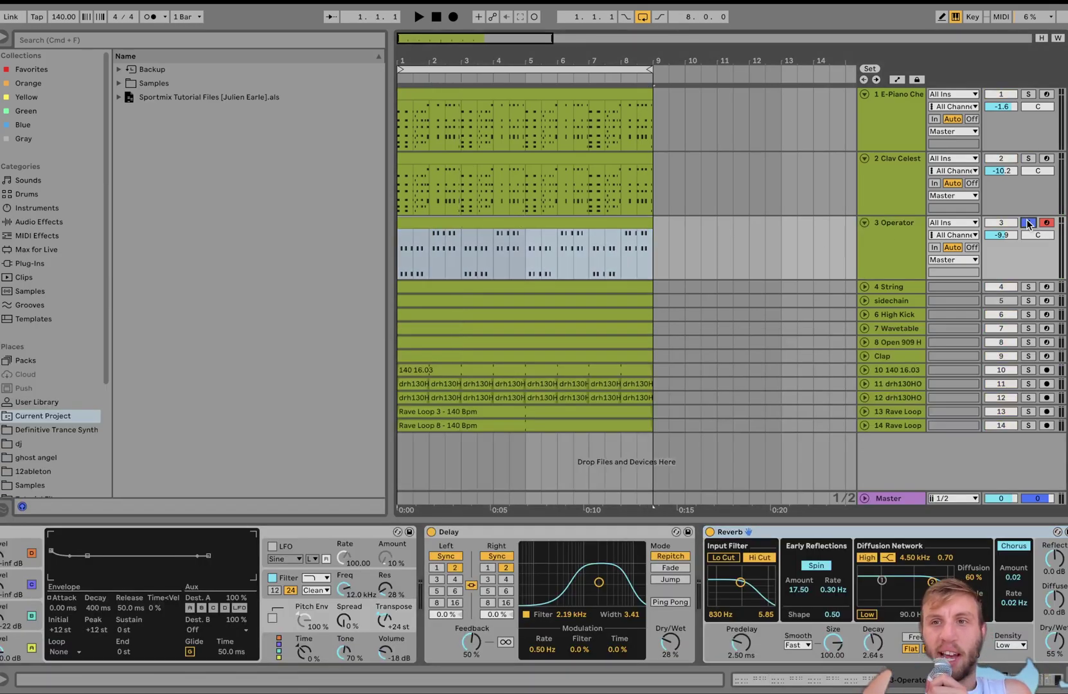
key("z")
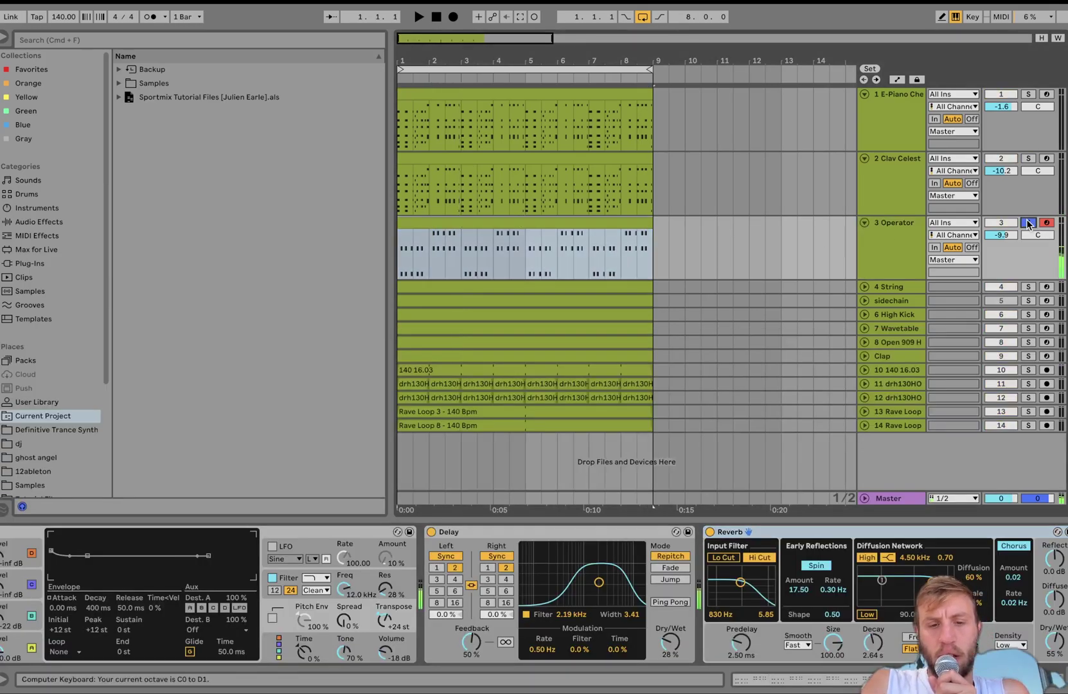
key("z")
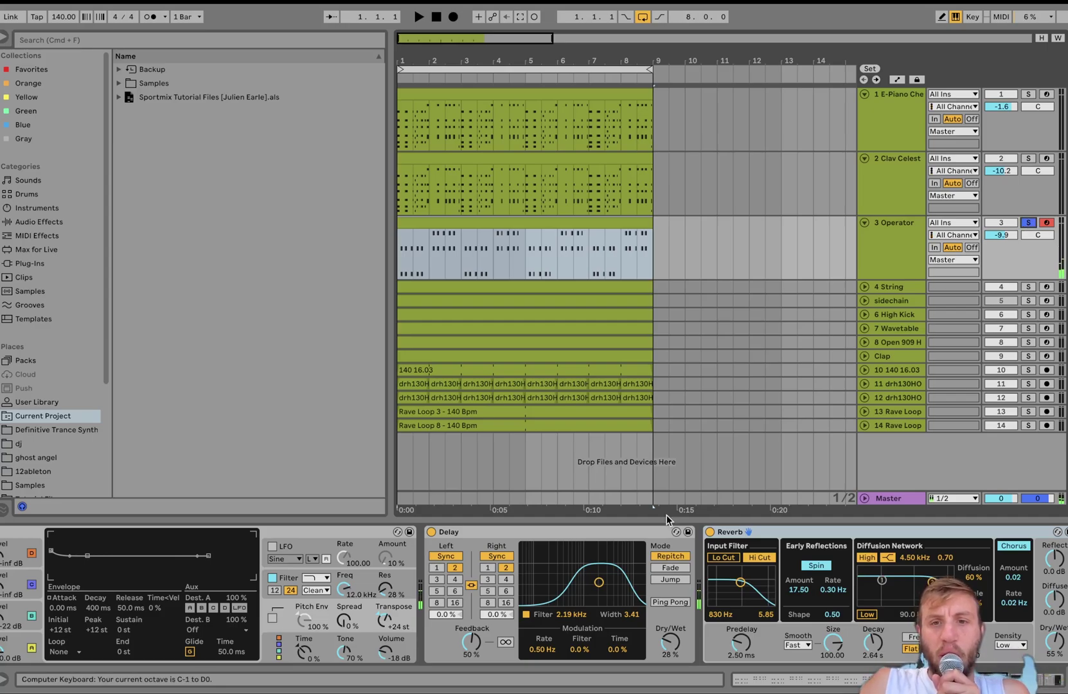
left_click(710, 532)
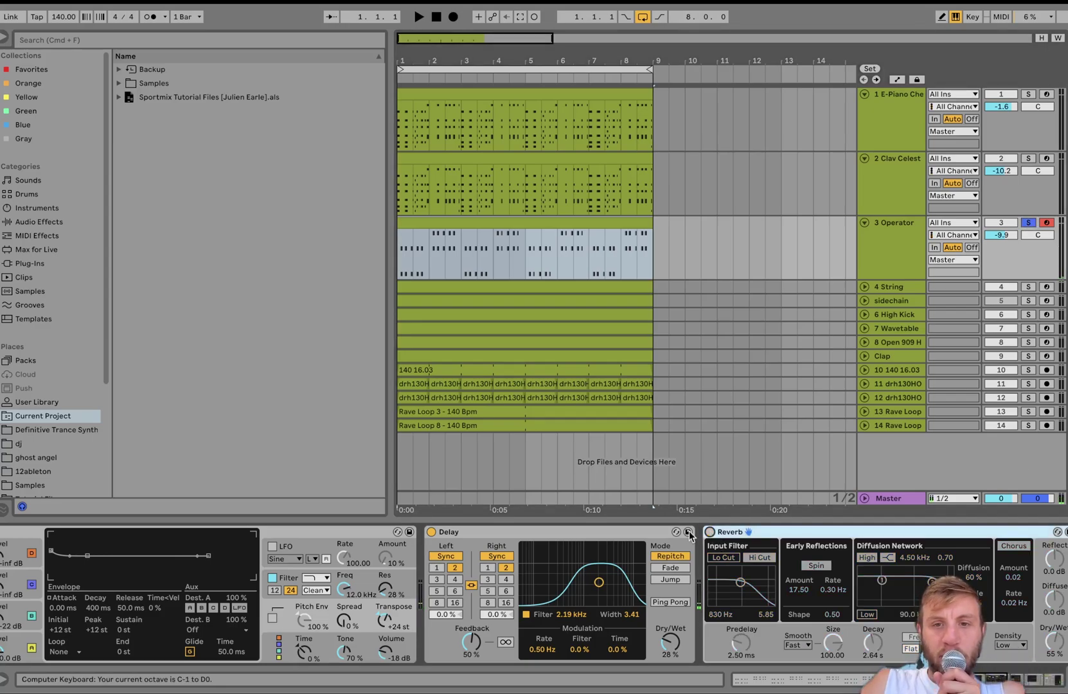
left_click(432, 532)
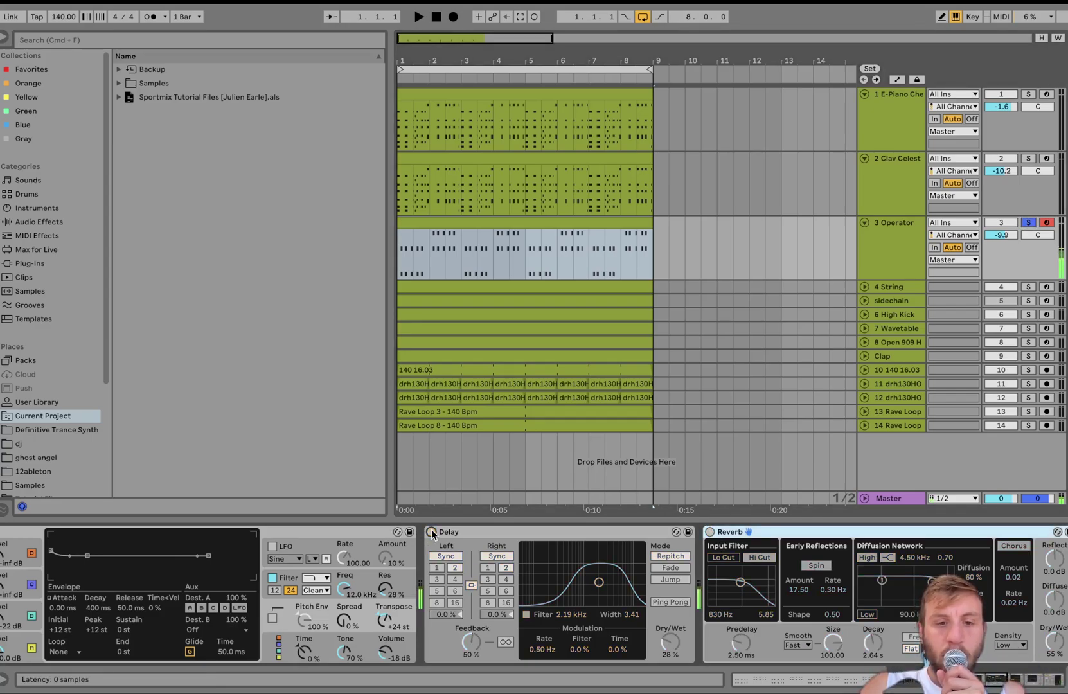
key("super+z")
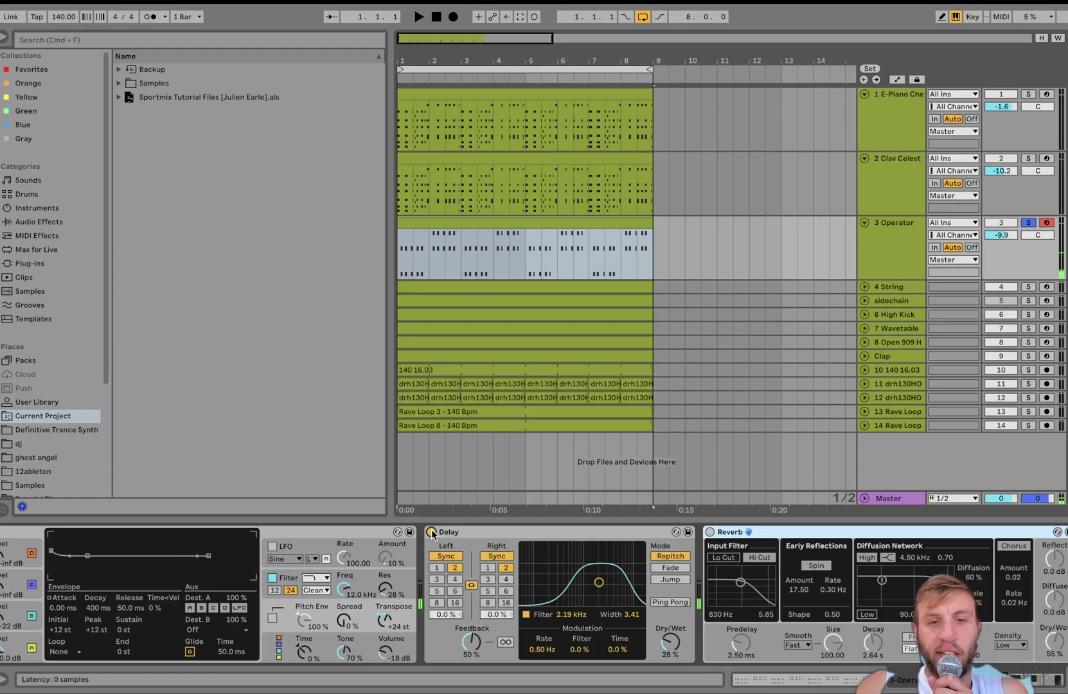
key("super+z")
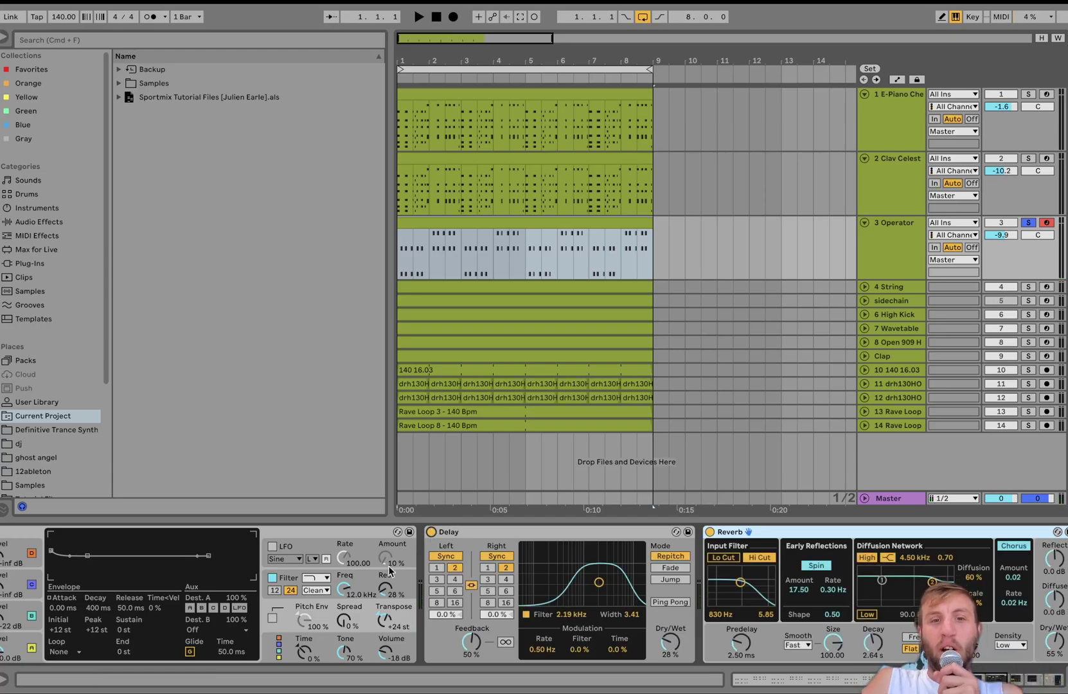
Raise Operator's envelope sustain from -inf dB to 0.0 dB and audition the bass.
scroll(361, 598, "left", 3)
left_click(135, 650)
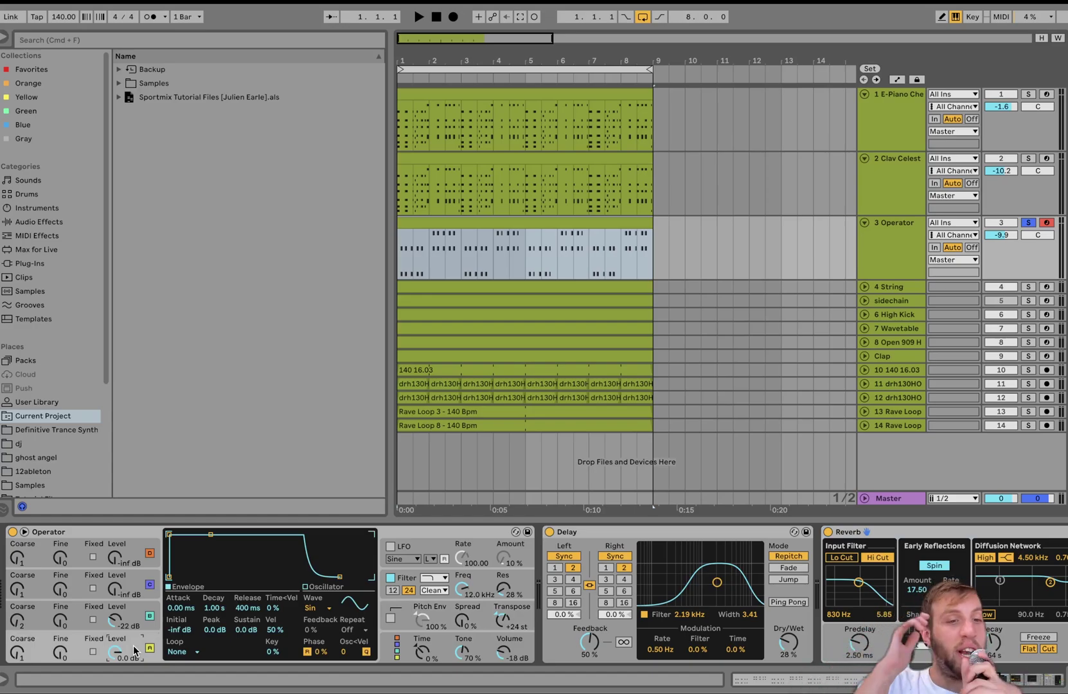
left_click(137, 629)
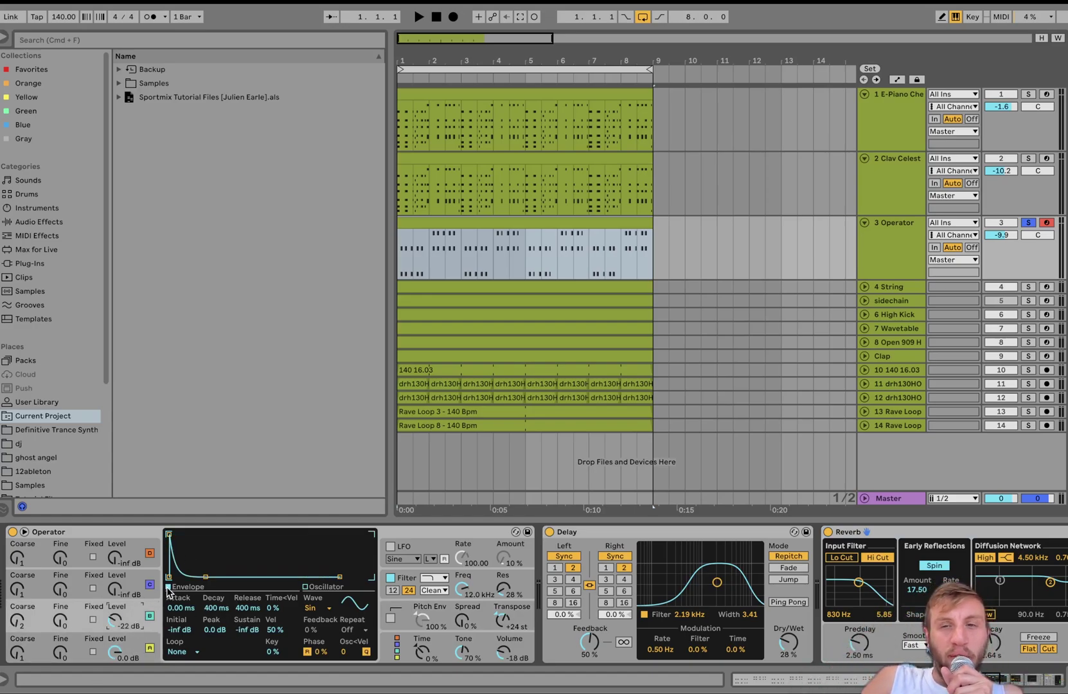
key("space")
key("space")
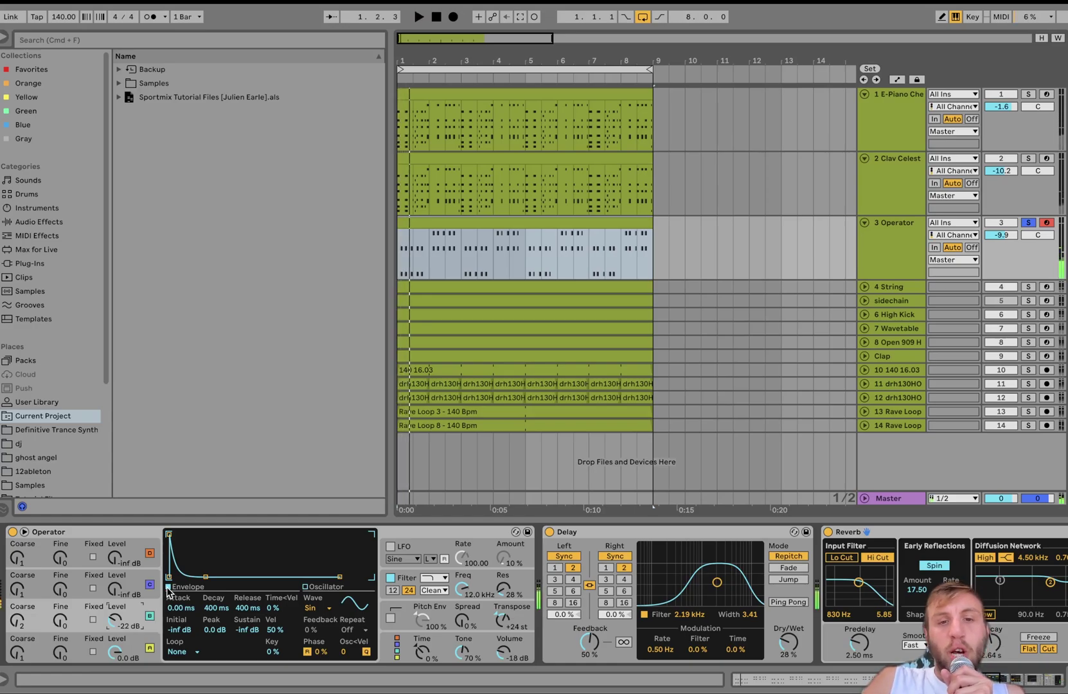
left_click_drag(242, 633, 242, 634)
key("space")
key("space")
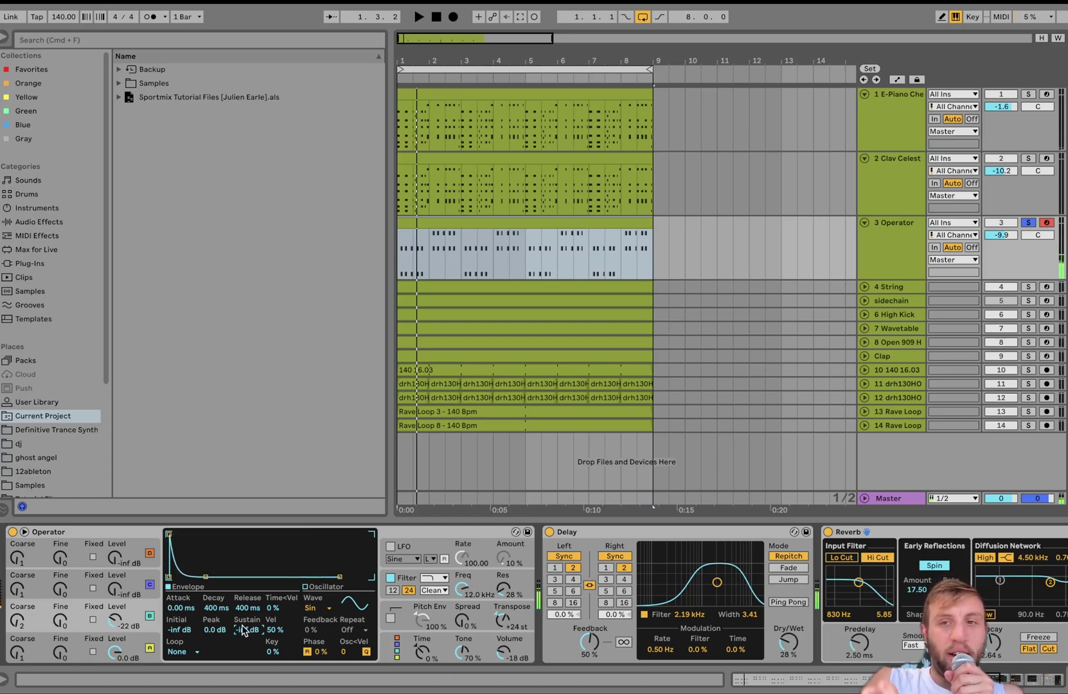
scroll(242, 626, "right", 10)
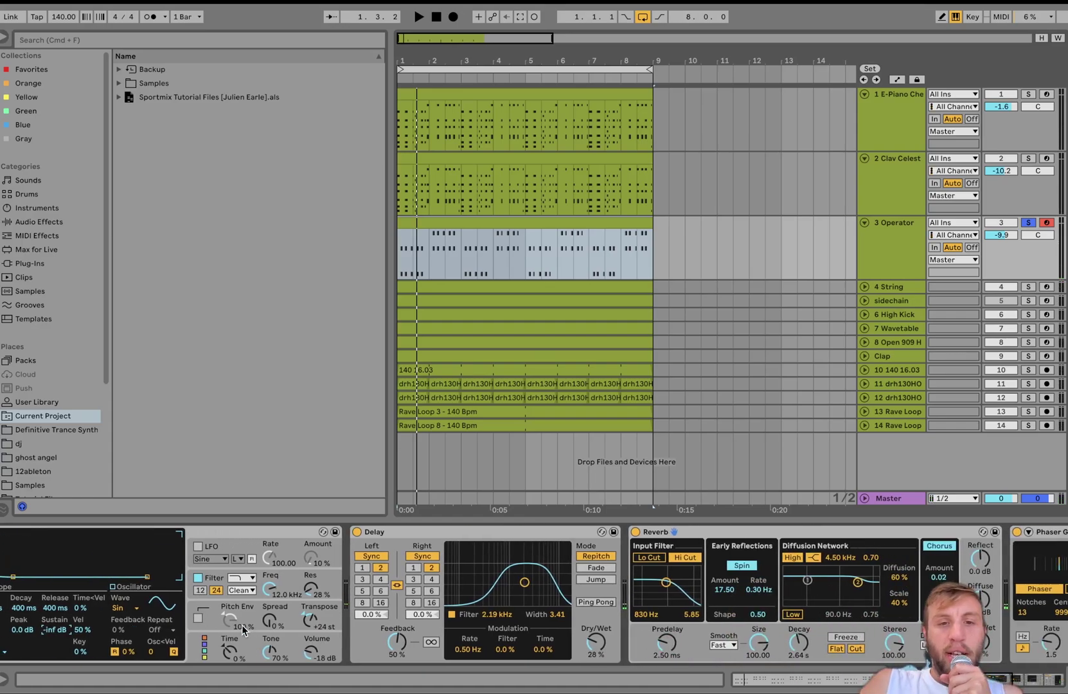
scroll(153, 595, "right", 8)
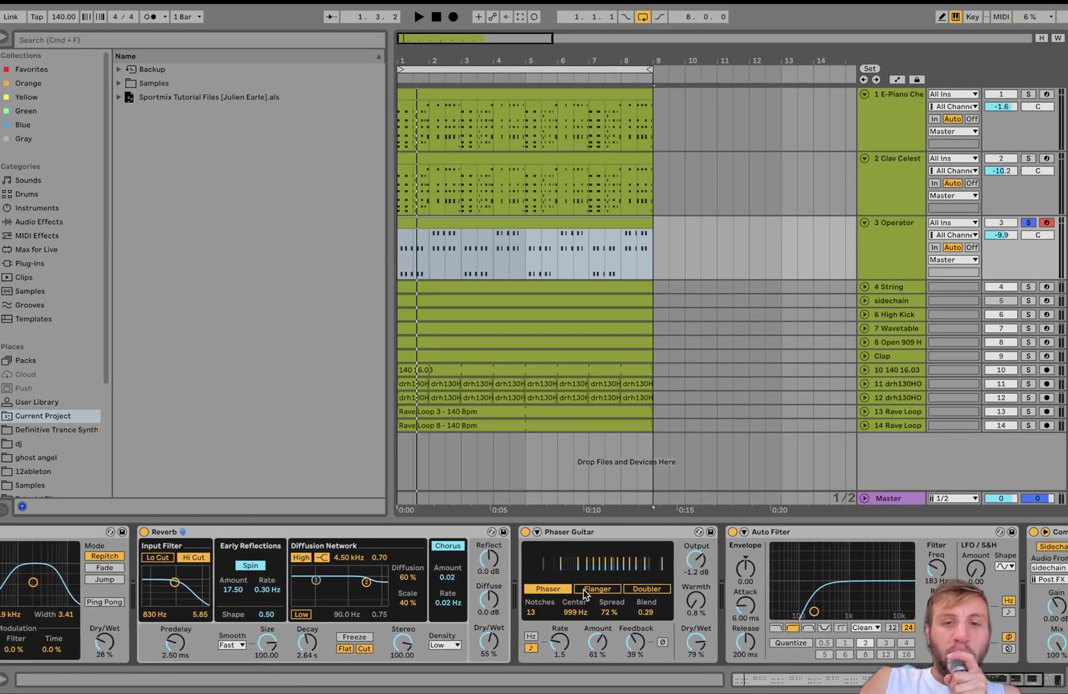
key("space")
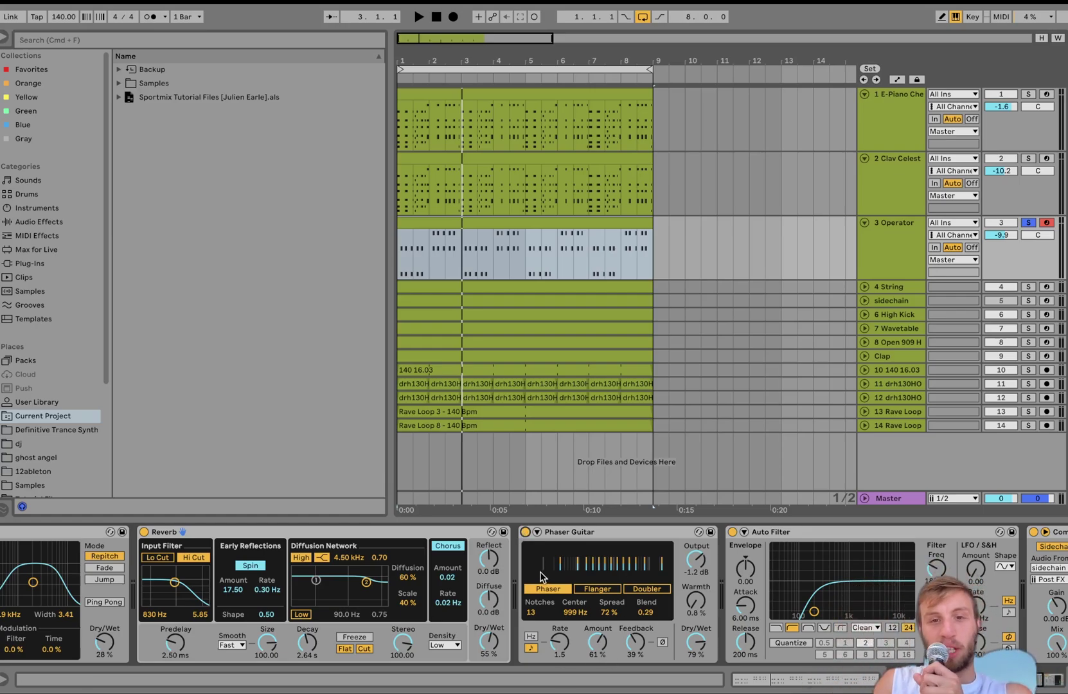
scroll(787, 545, "right", 10)
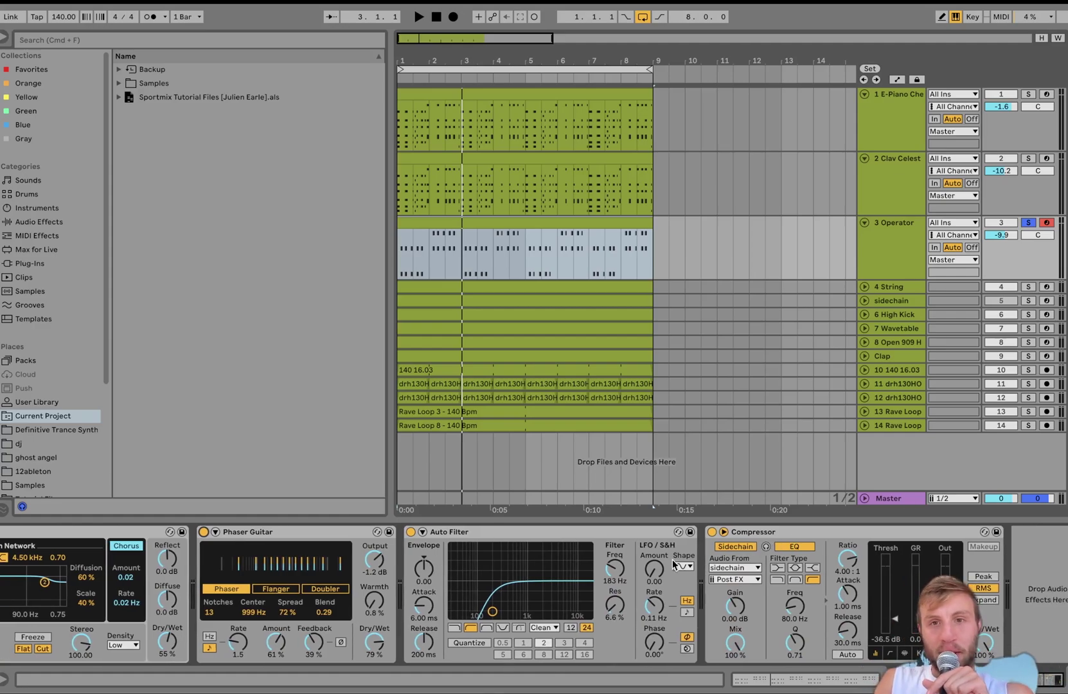
Solo and unfold the String track and open its clip's C4 note in the piano roll.
left_click(1028, 287)
left_click(906, 283)
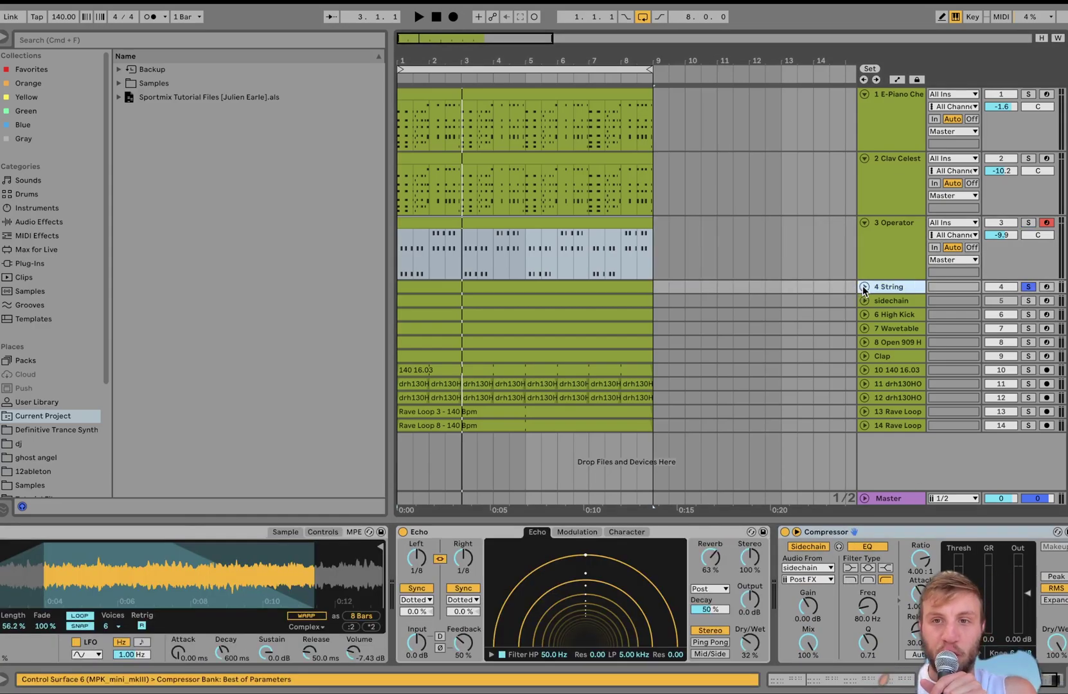
left_click(863, 287)
key("space")
left_click(576, 283)
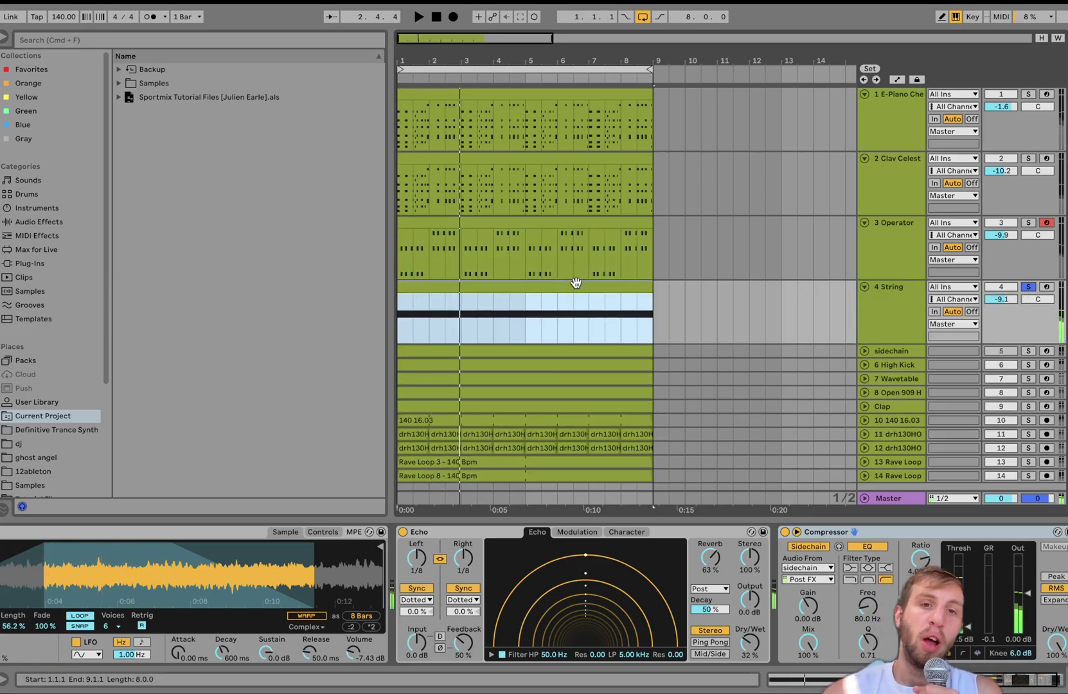
double_click(576, 283)
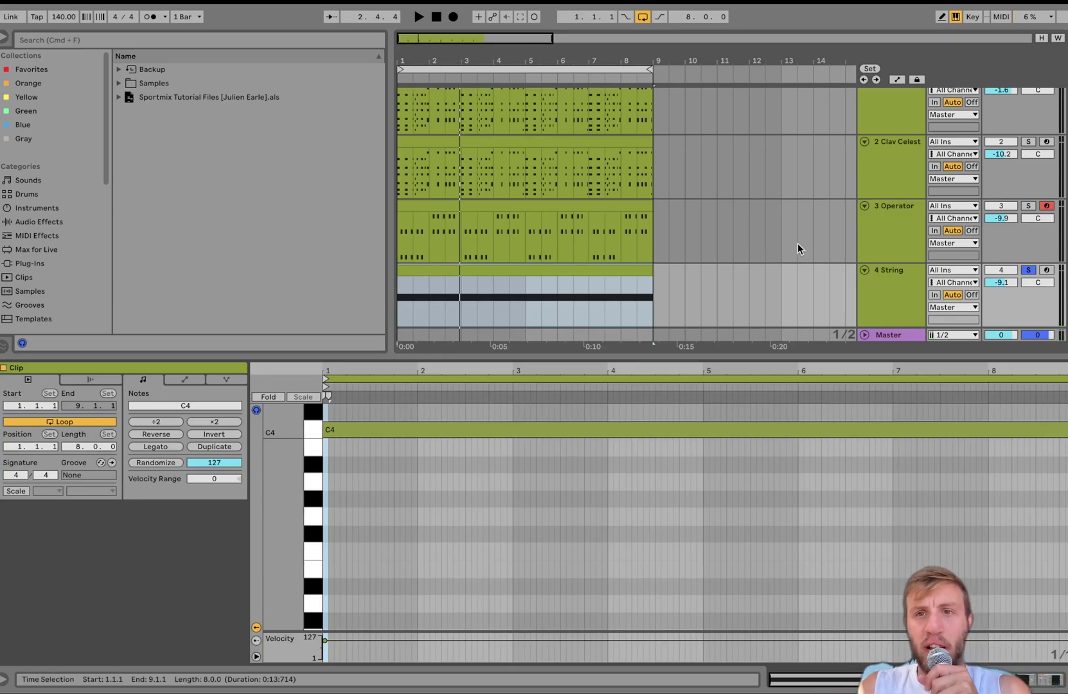
scroll(988, 160, "up", 1)
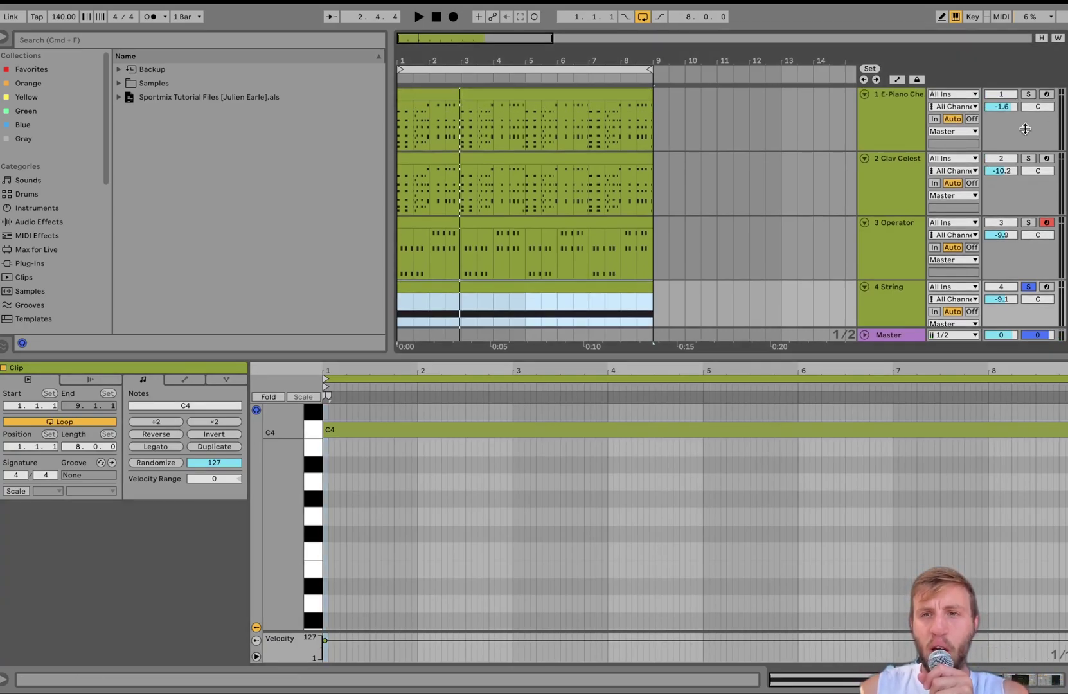
Add Clav Celest and E-Piano to the solo and play the three tracks together.
left_click(1029, 158)
left_click(1028, 95)
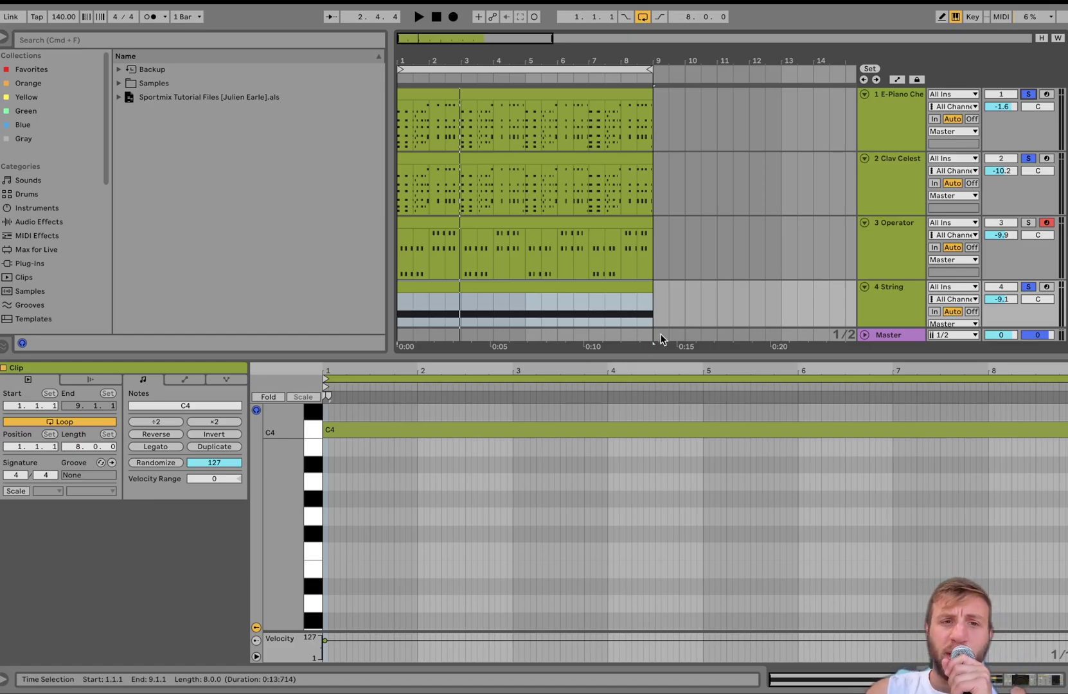
key("space")
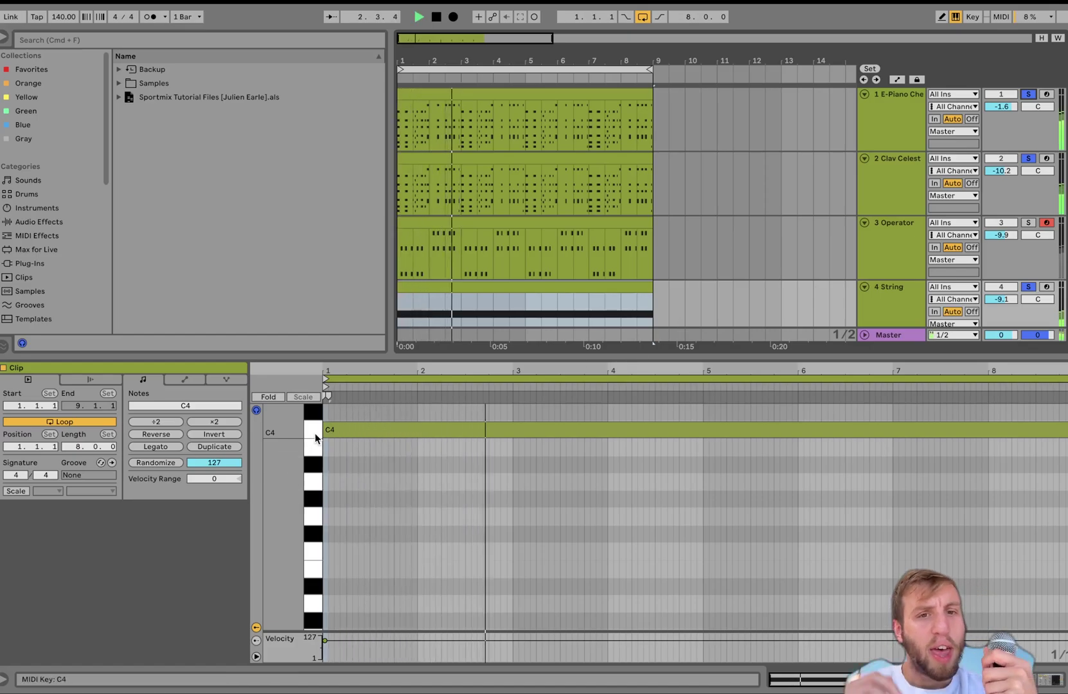
key("space")
left_click(329, 434)
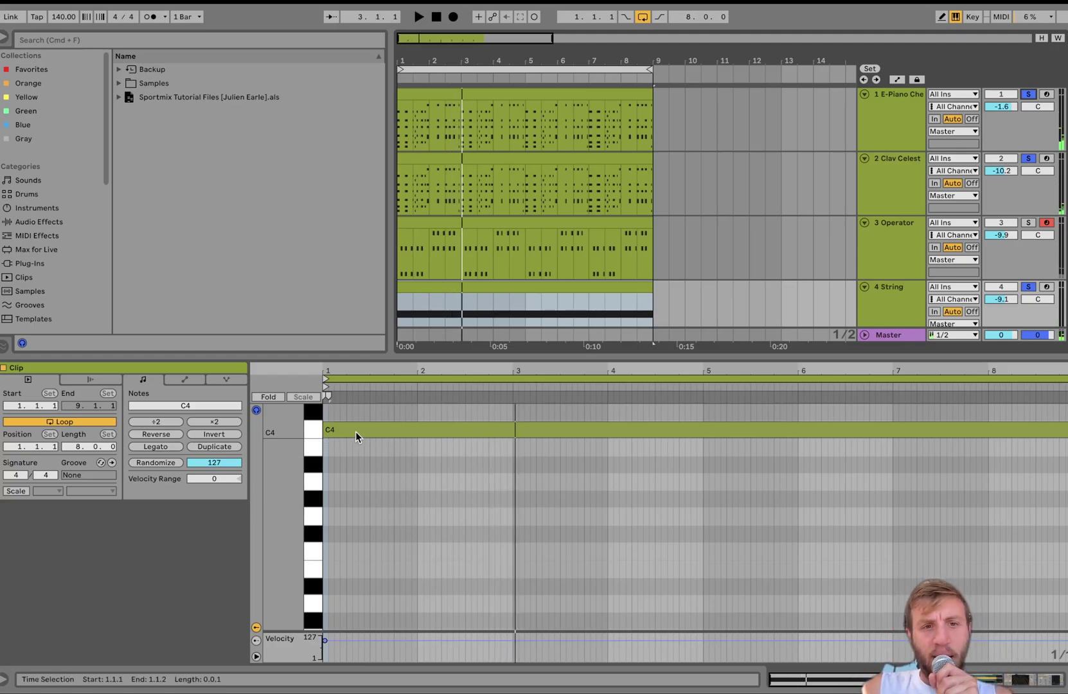
Move the String note down to F3 and audition it, then step it back up to C4.
left_click_drag(355, 430, 358, 554)
key("space")
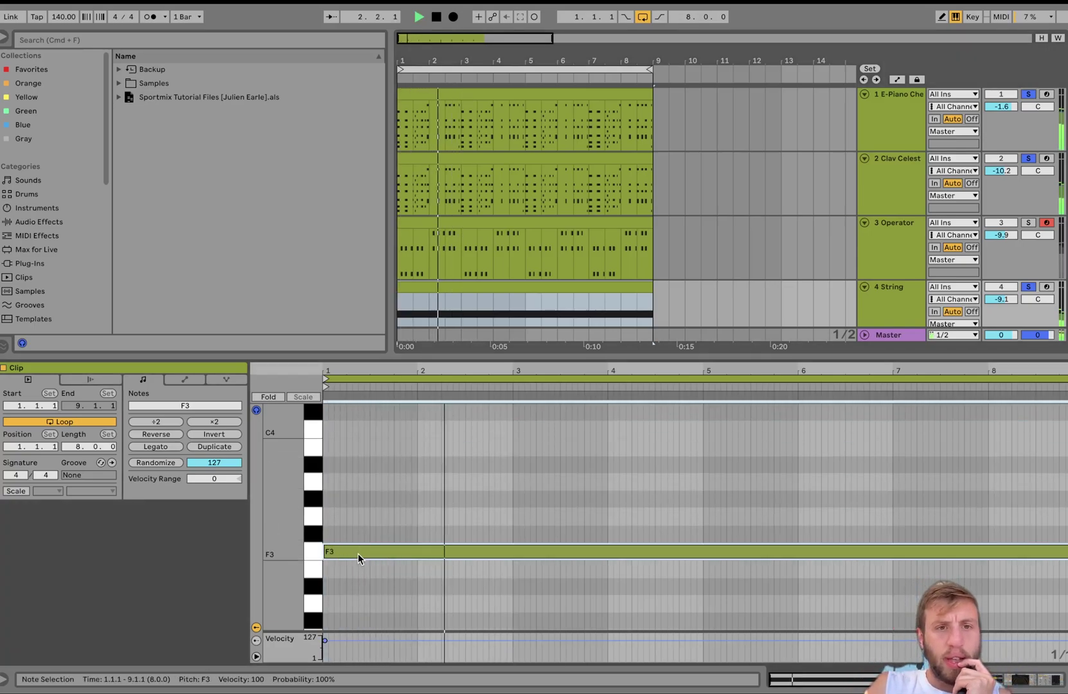
key("space")
key("Up")
key("Up")
key("Up")
key("Up")
key("Up")
key("Up")
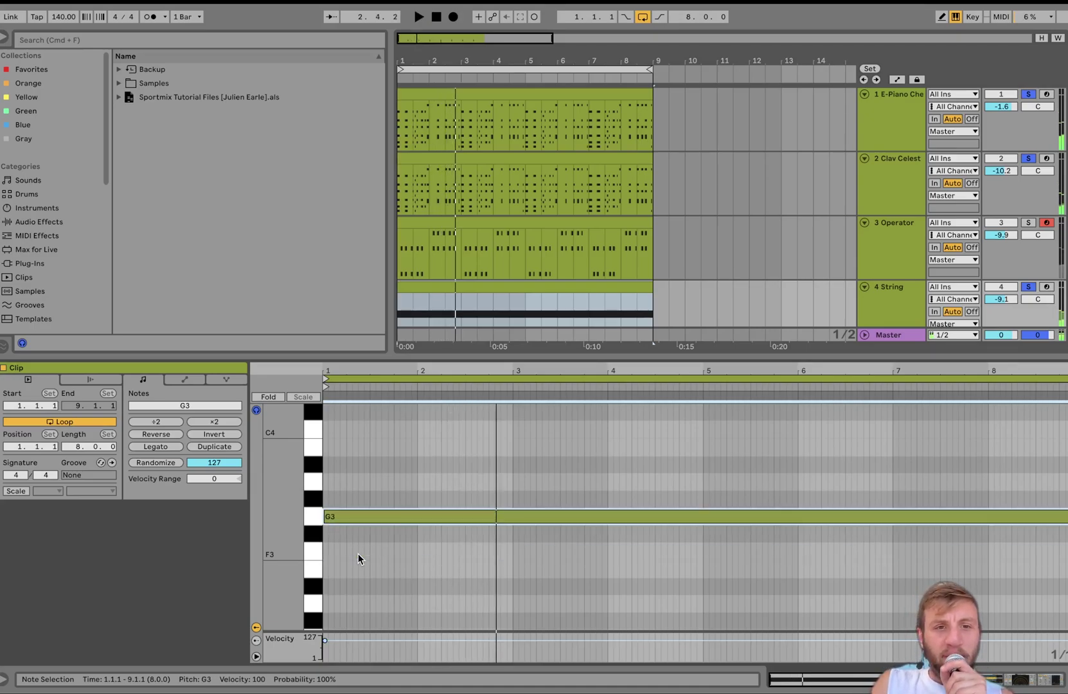
key("Up")
key("space")
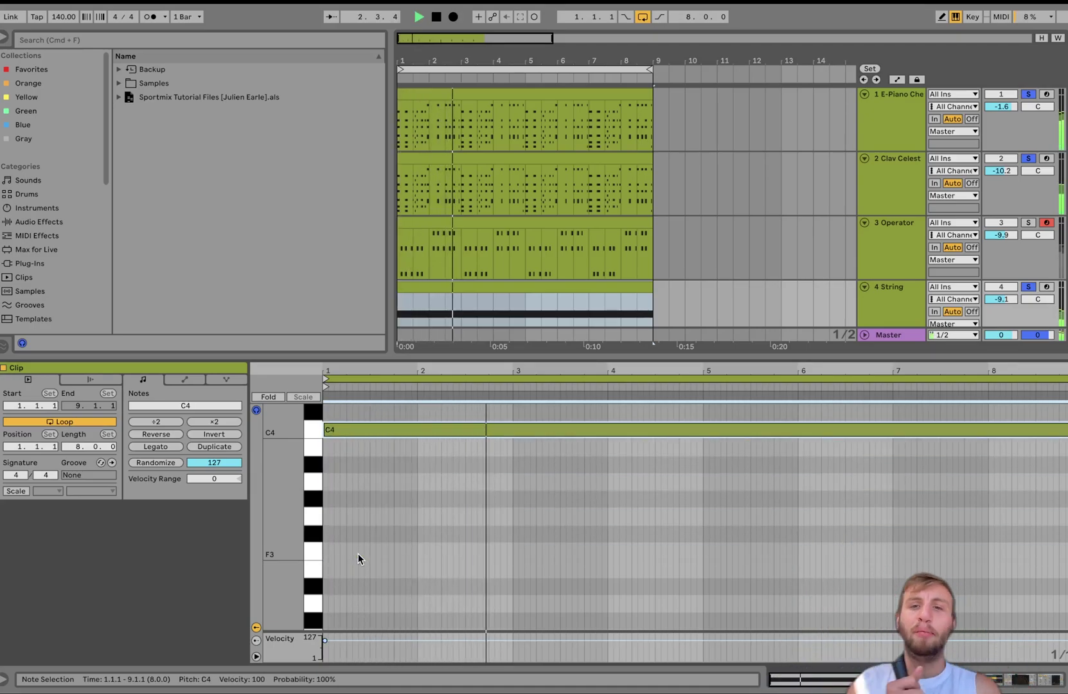
key("space")
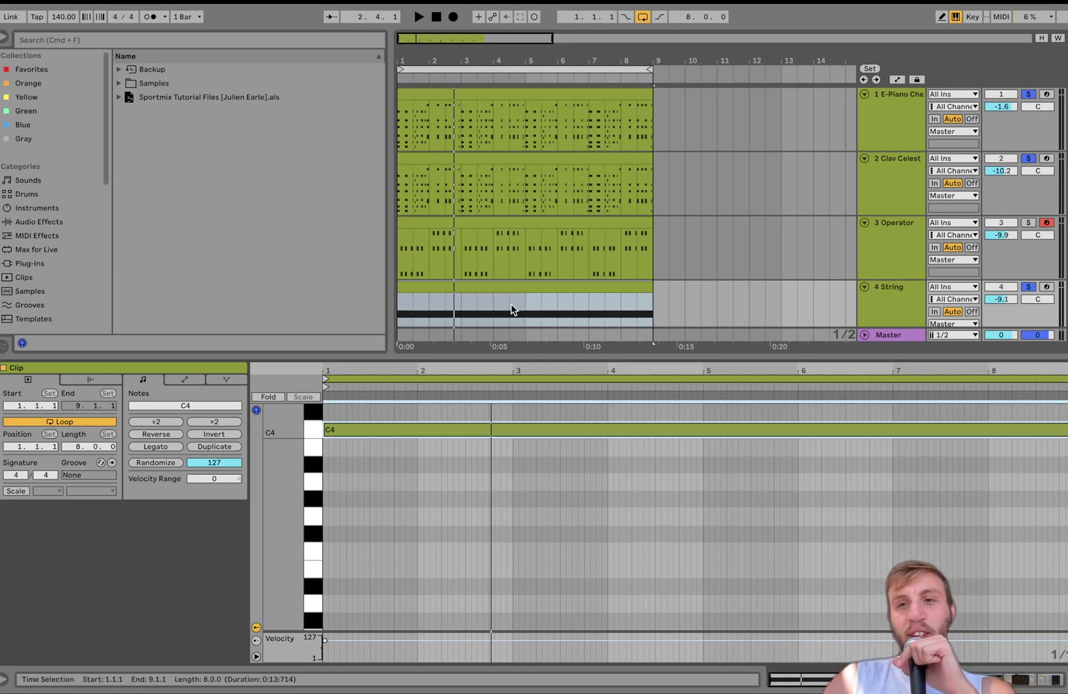
key("space")
Solo only the String track and bring its sampler device into focus.
left_click(888, 309)
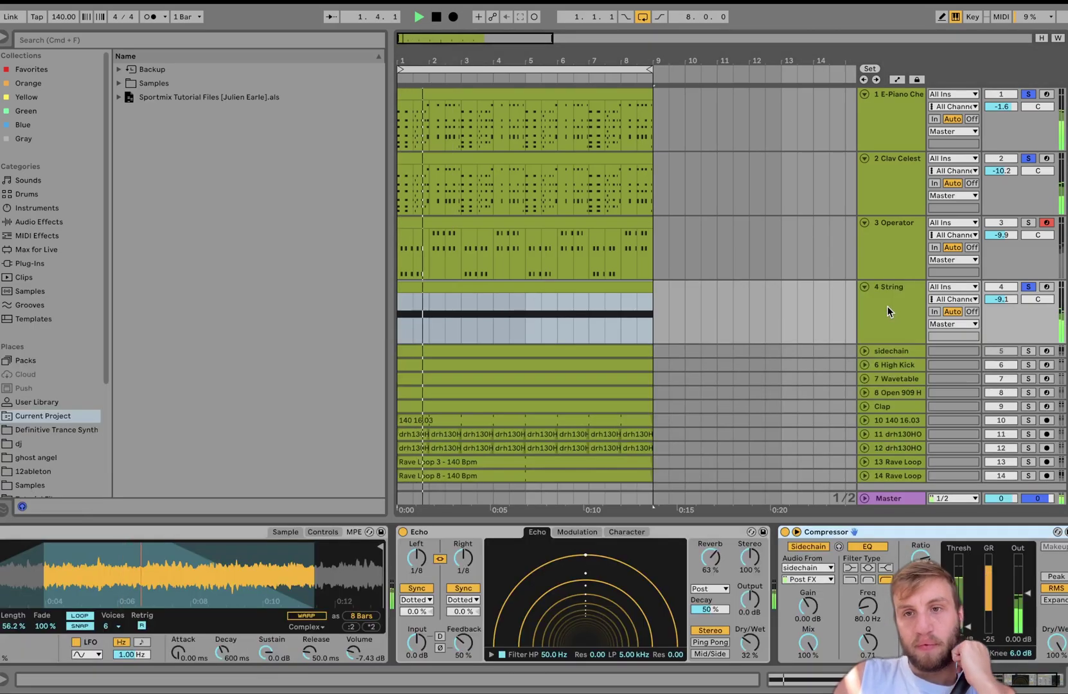
key("space")
left_click(1029, 287)
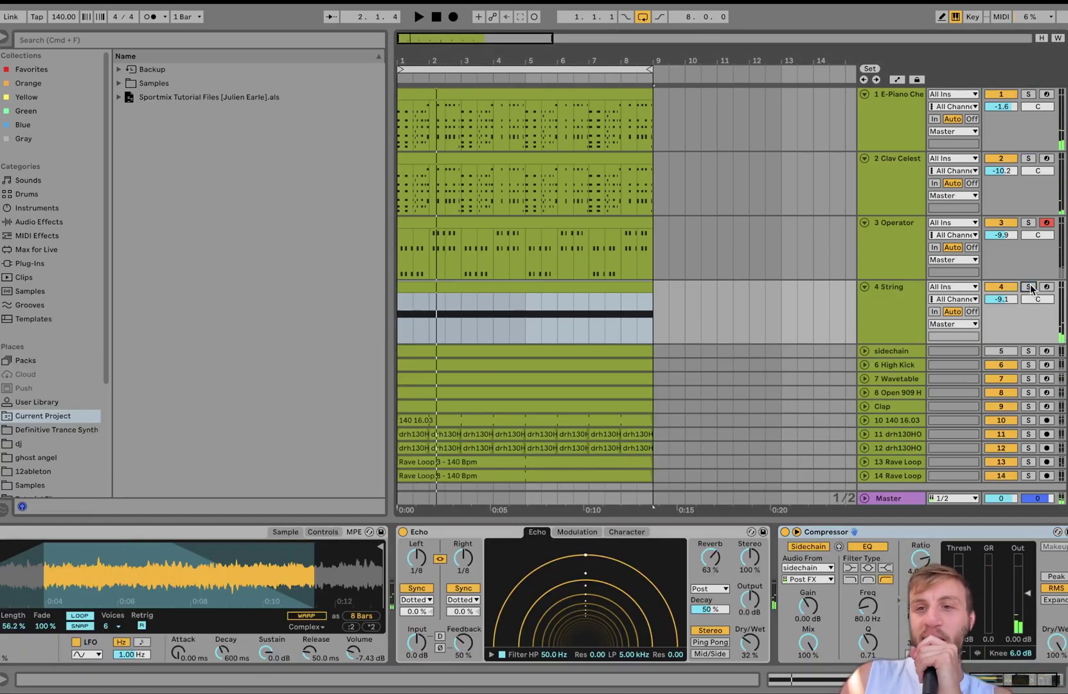
left_click(893, 318)
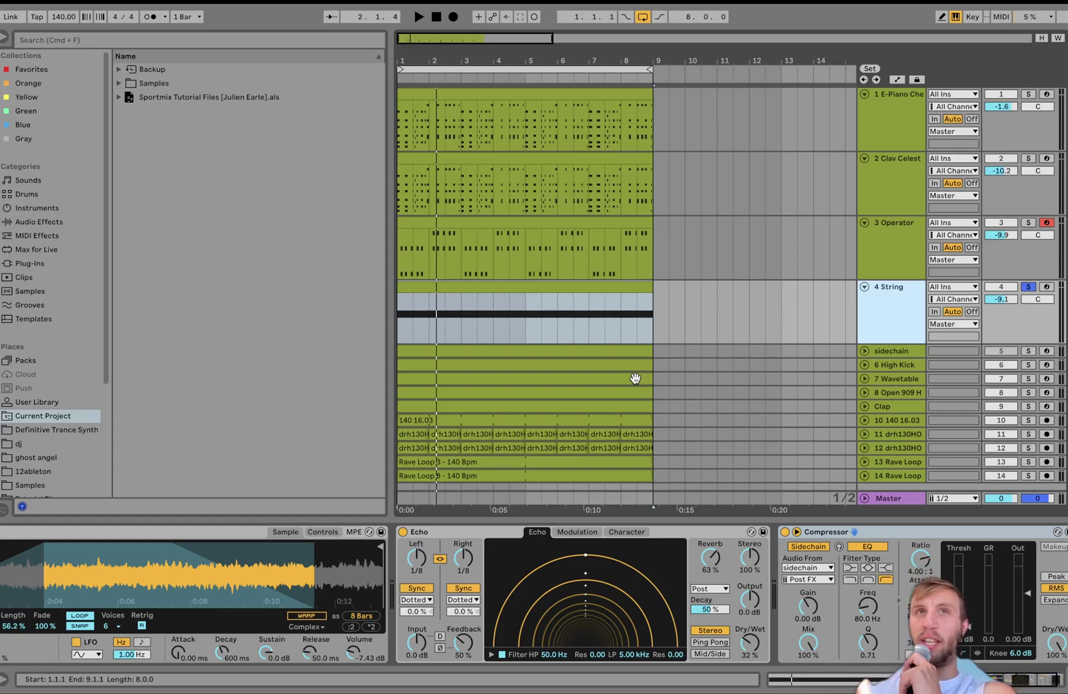
left_click(193, 565)
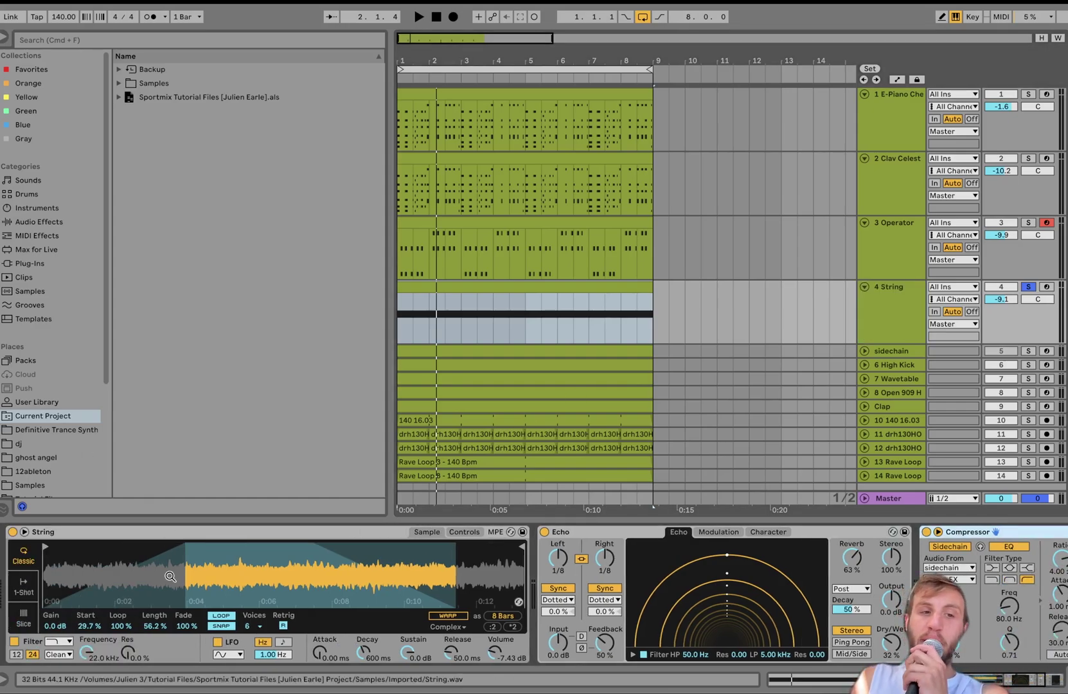
left_click(93, 533)
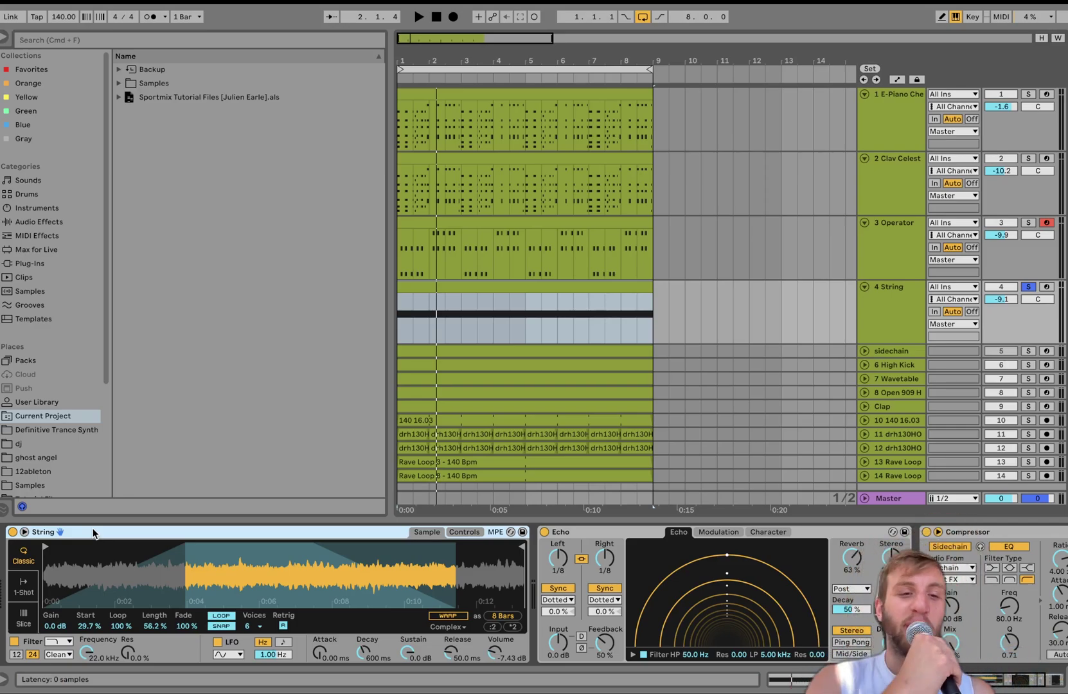
Reveal String.wav in the browser's Samples/Imported folder and audition the String track.
right_click(210, 577)
left_click(261, 596)
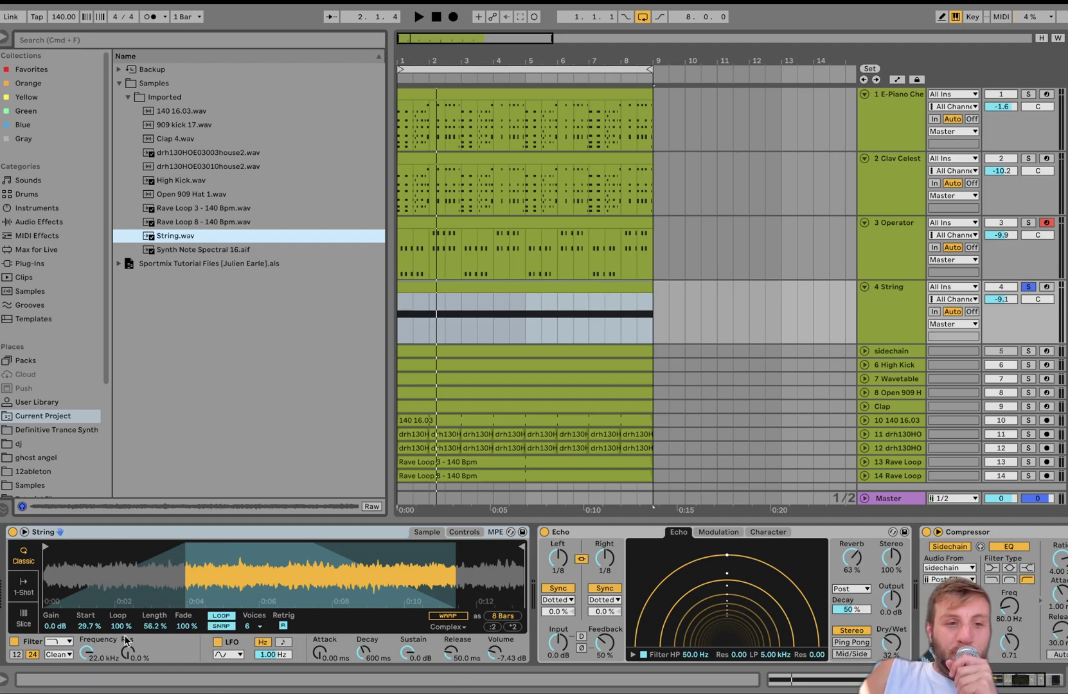
key("space")
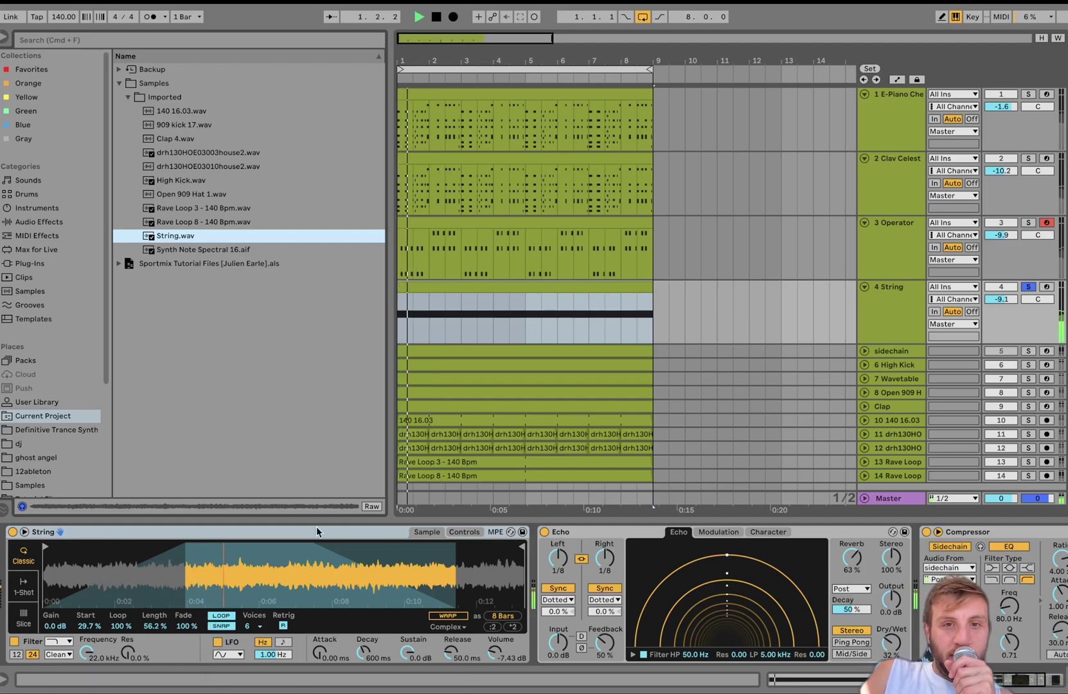
key("space")
scroll(522, 608, "right", 5)
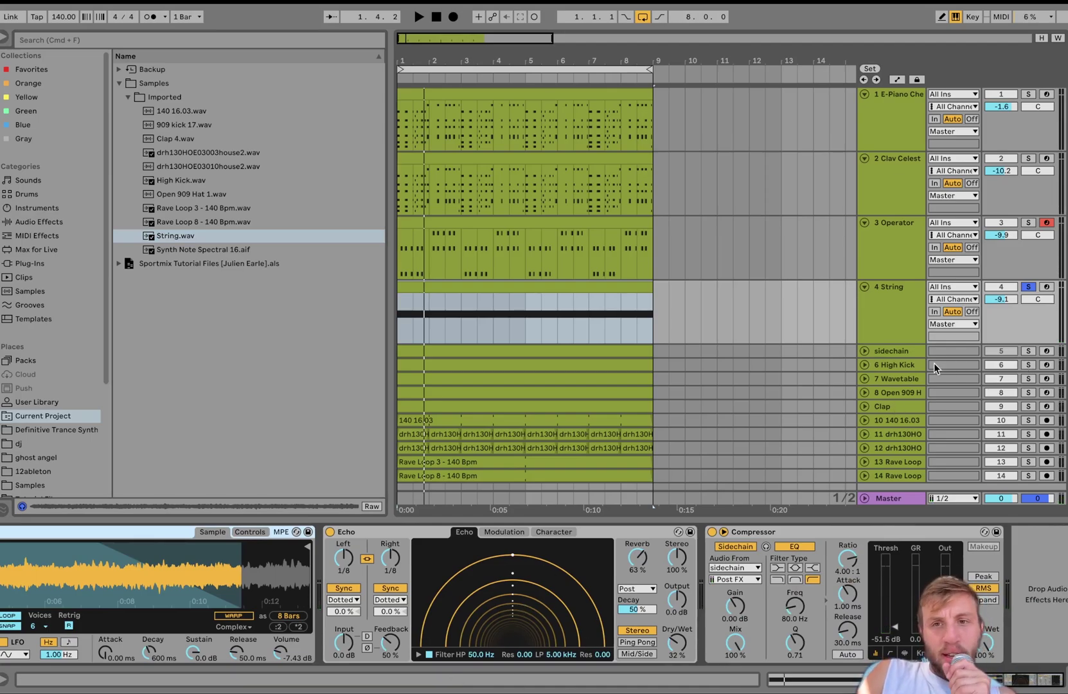
Solo tracks 1–4 together and play, then unsolo them and restart the full mix from bar 1.
left_click(890, 306)
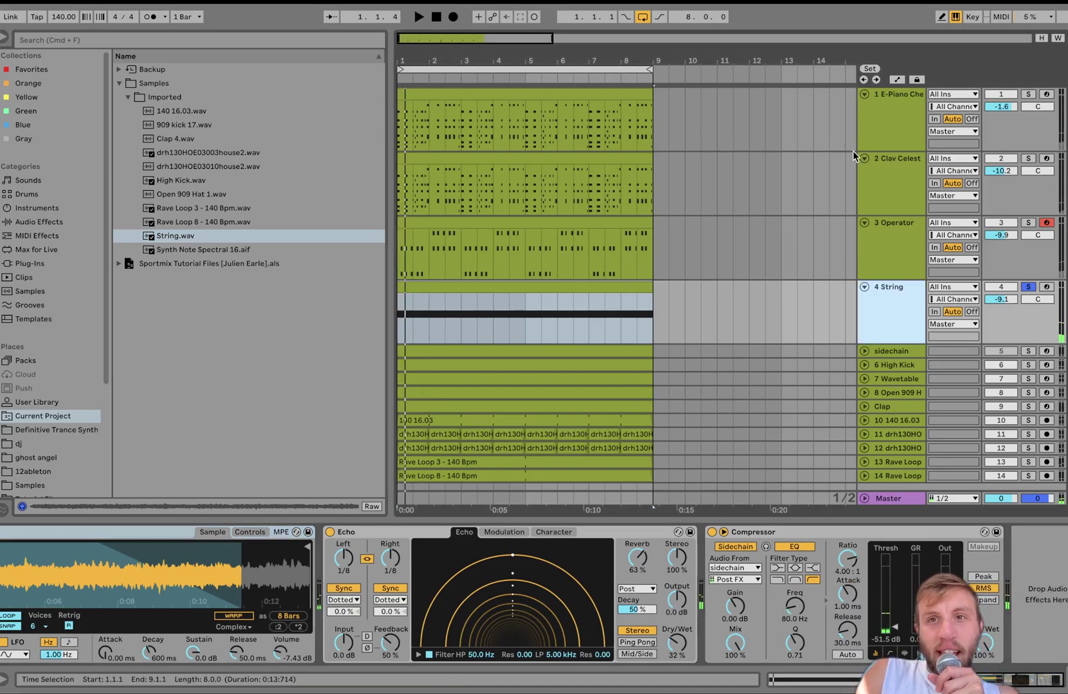
left_click(881, 136, "shift")
left_click(1030, 97)
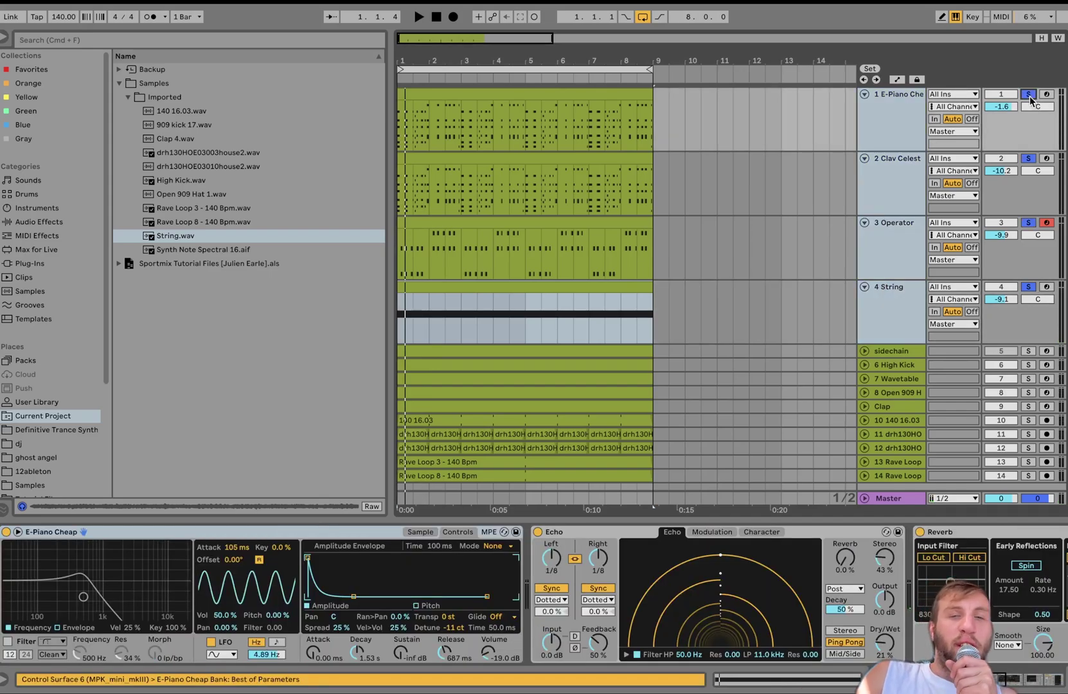
key("space")
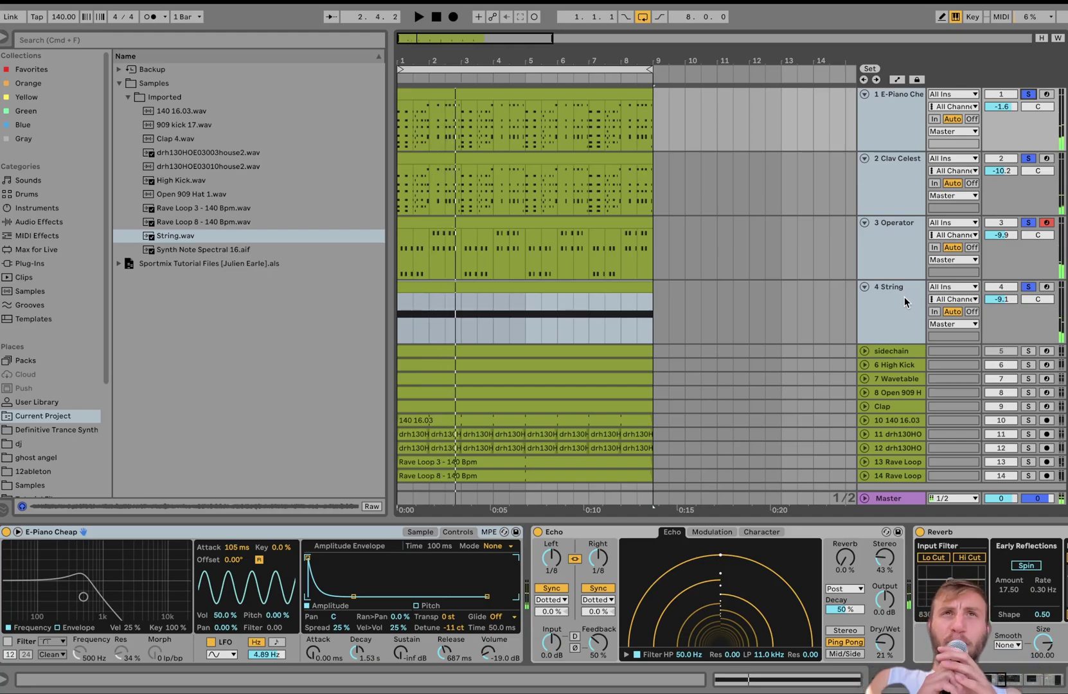
left_click(1028, 291)
key("space")
key("space")
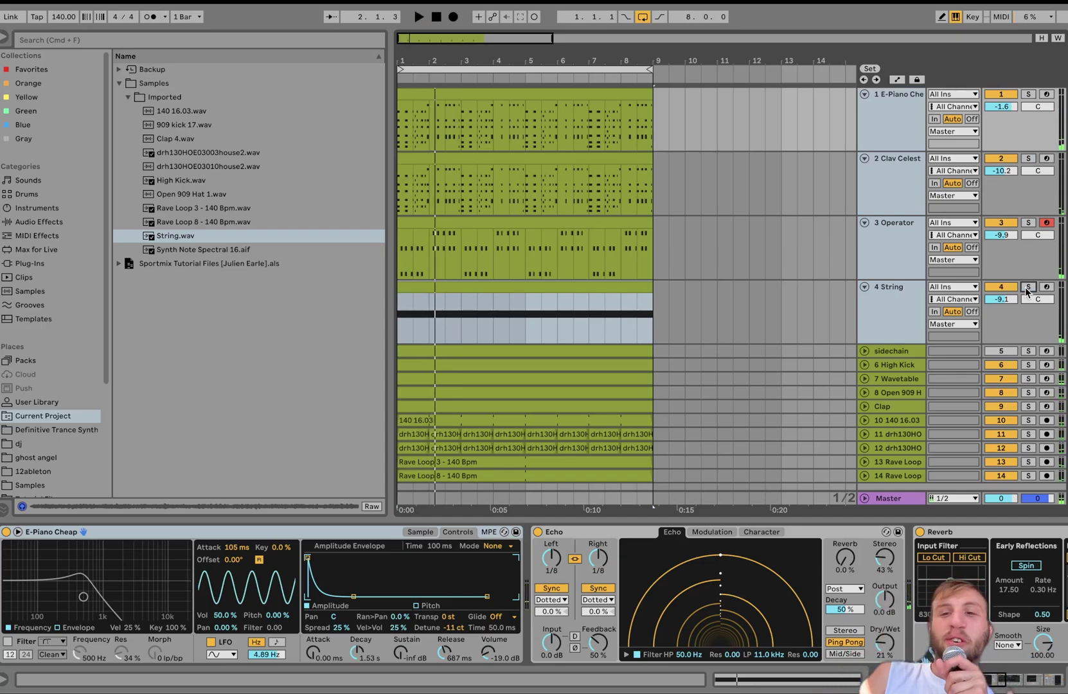
left_click(887, 337, "shift")
scroll(886, 337, "down", 1)
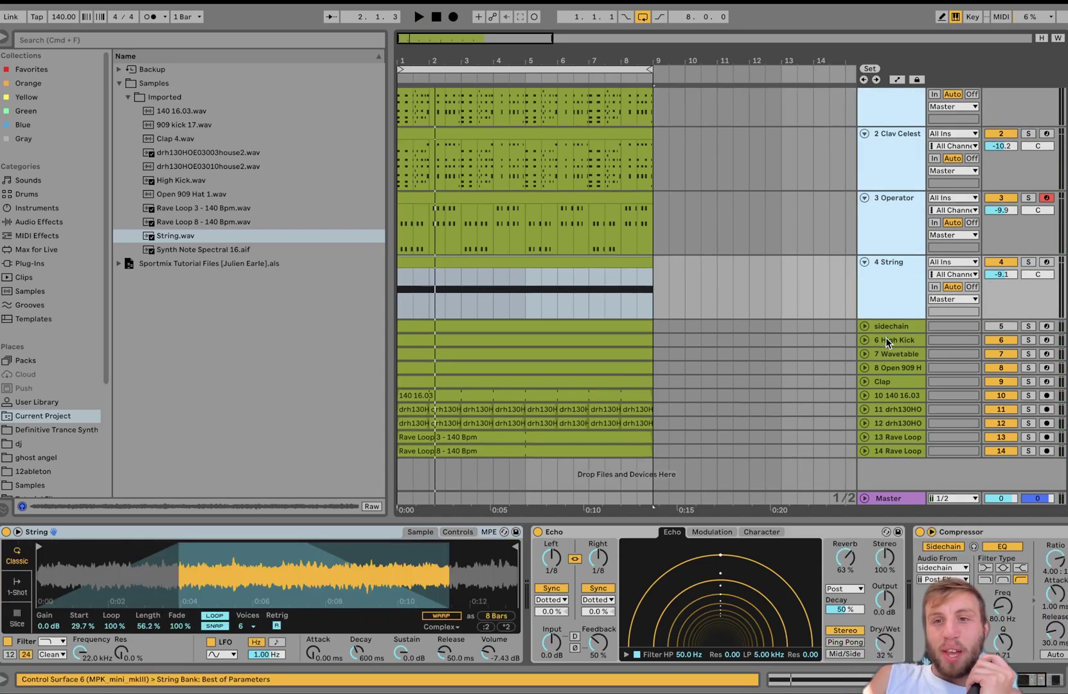
Solo and unfold the High Kick track and view its sample waveform while playing.
left_click(887, 340)
left_click(1028, 340)
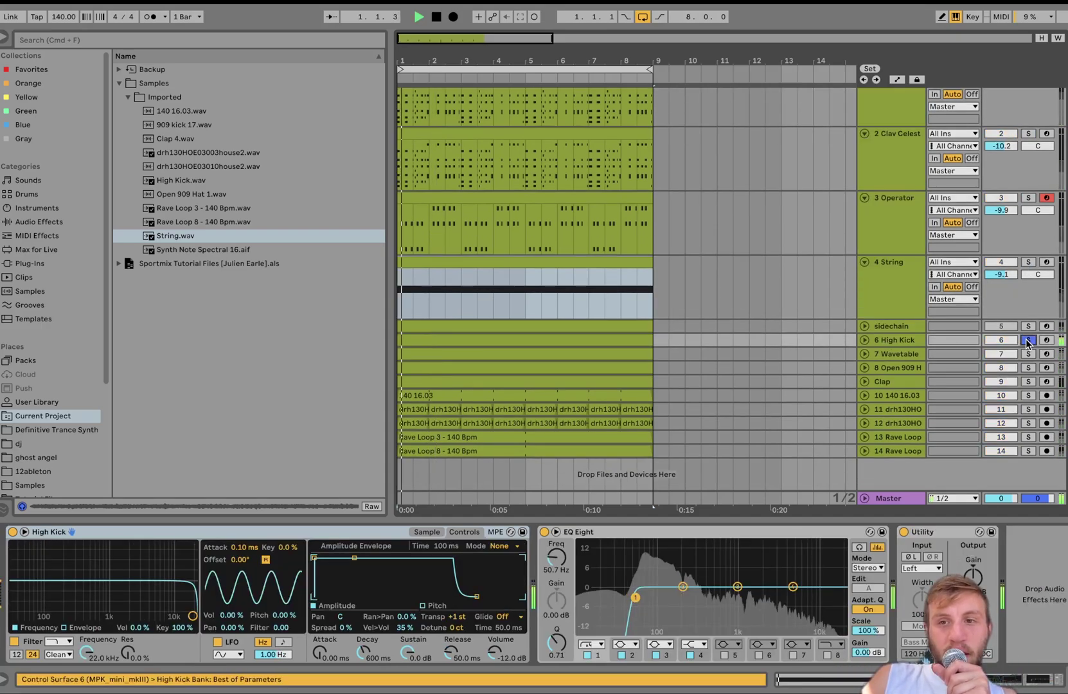
left_click(864, 339)
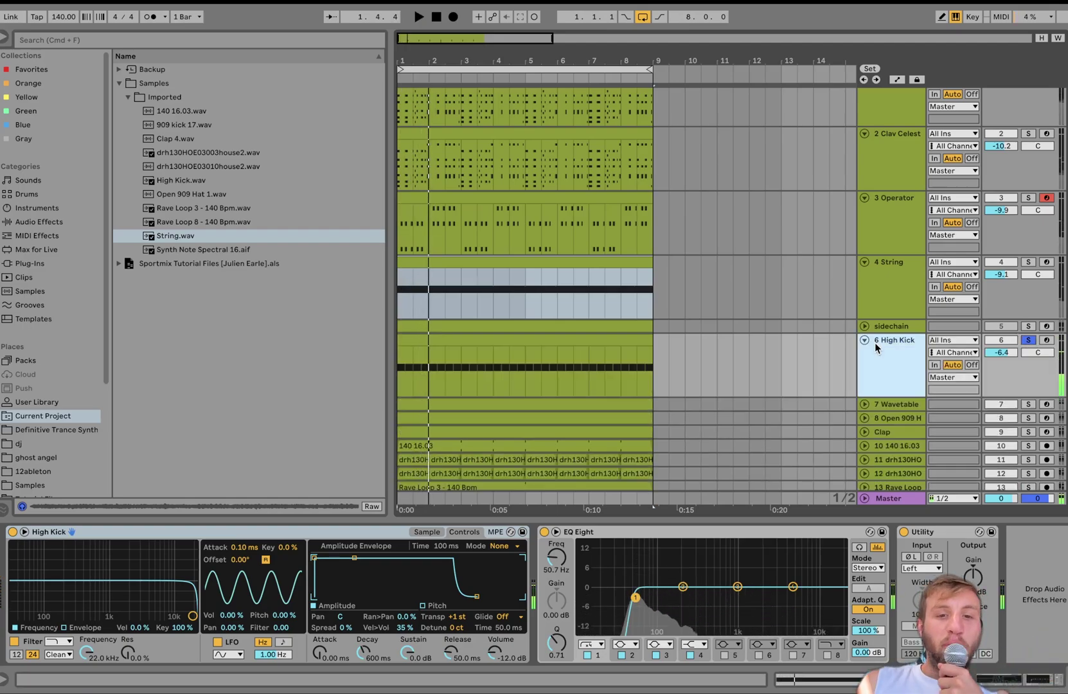
left_click(427, 531)
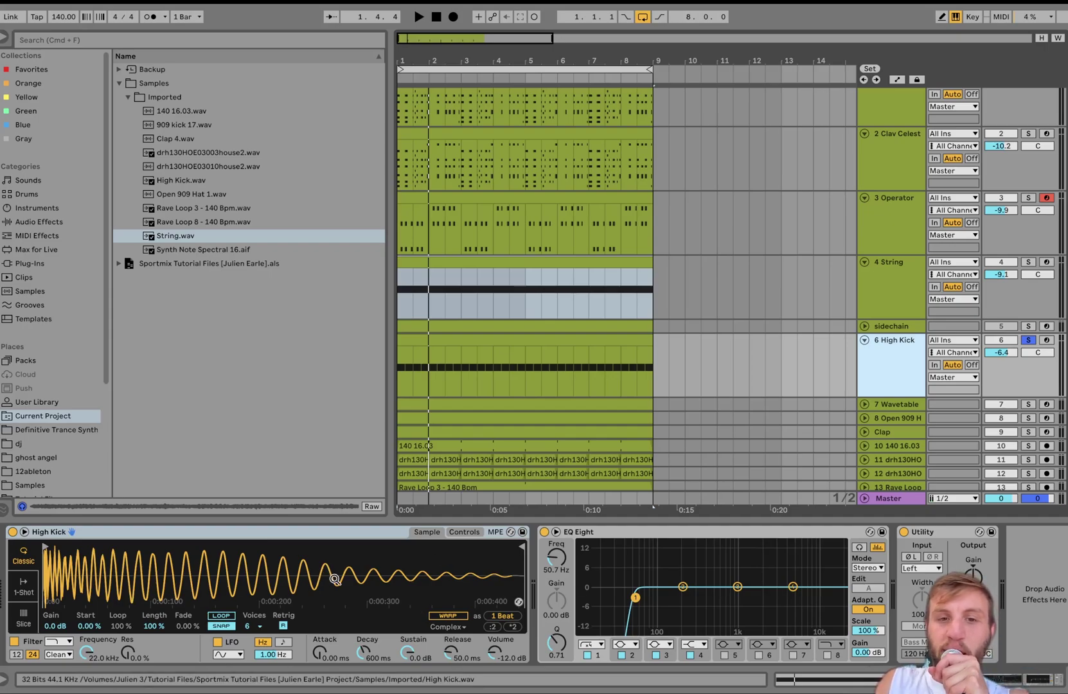
key("space")
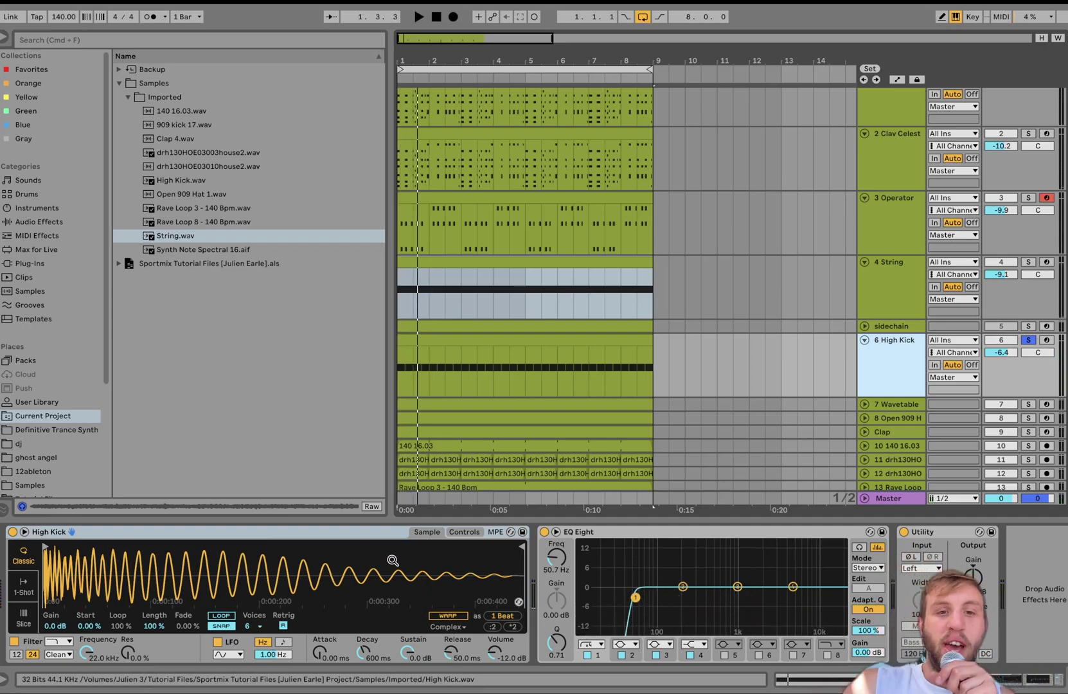
Lower the kick's transpose to +1 st while auditioning, then solo the Wavetable track instead.
left_click(461, 532)
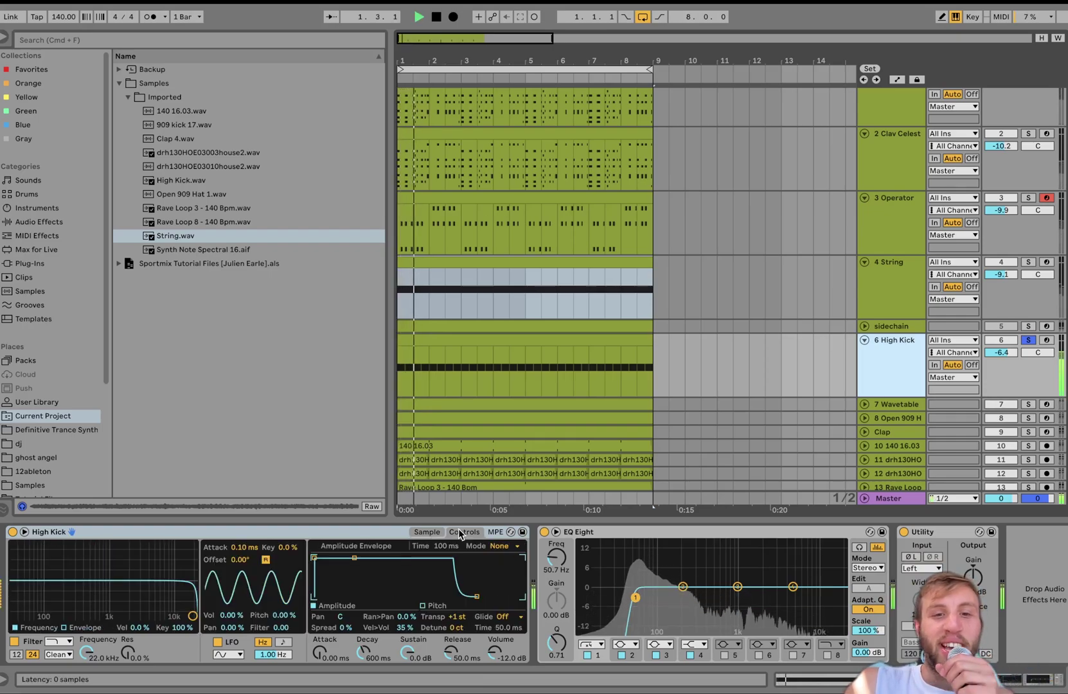
left_click(461, 618)
key("space")
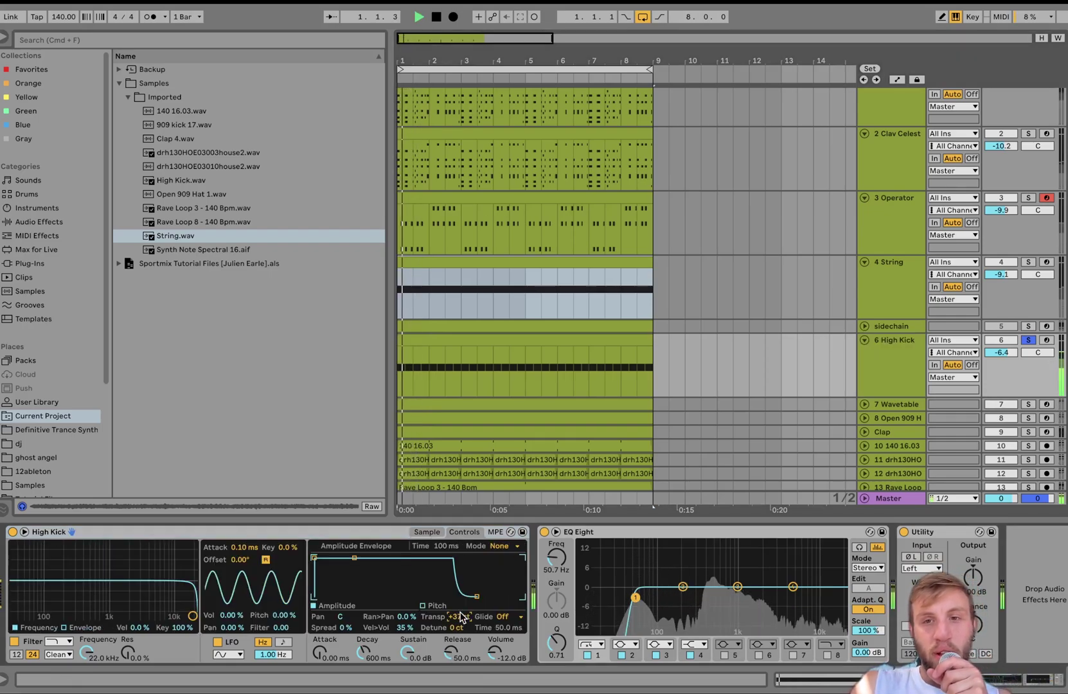
key("Down")
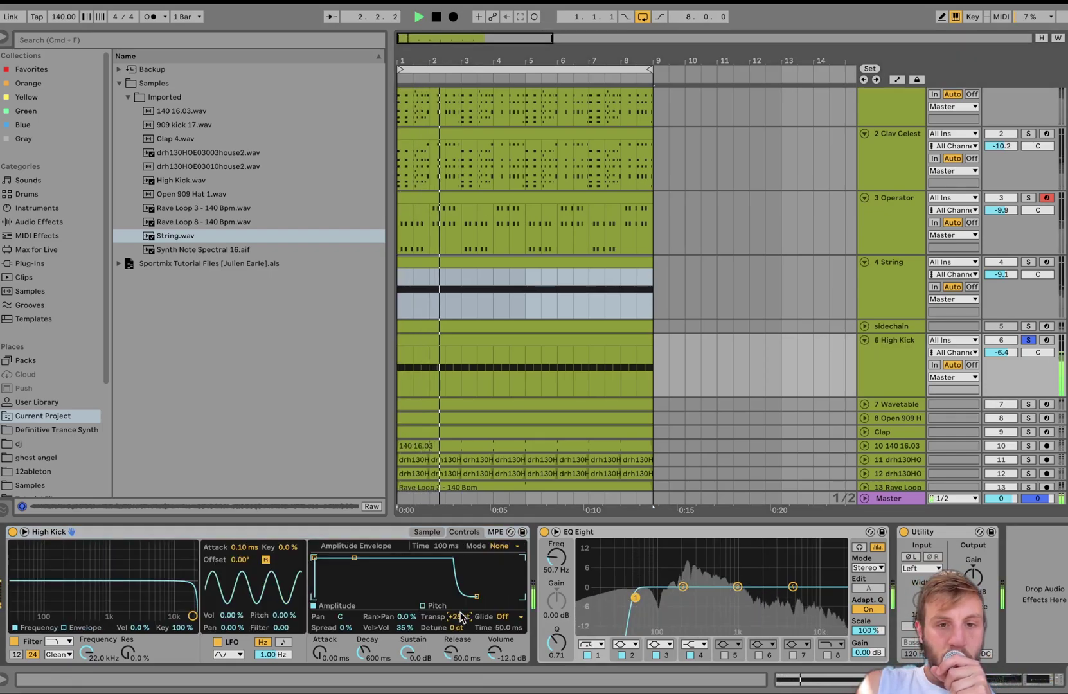
key("Down")
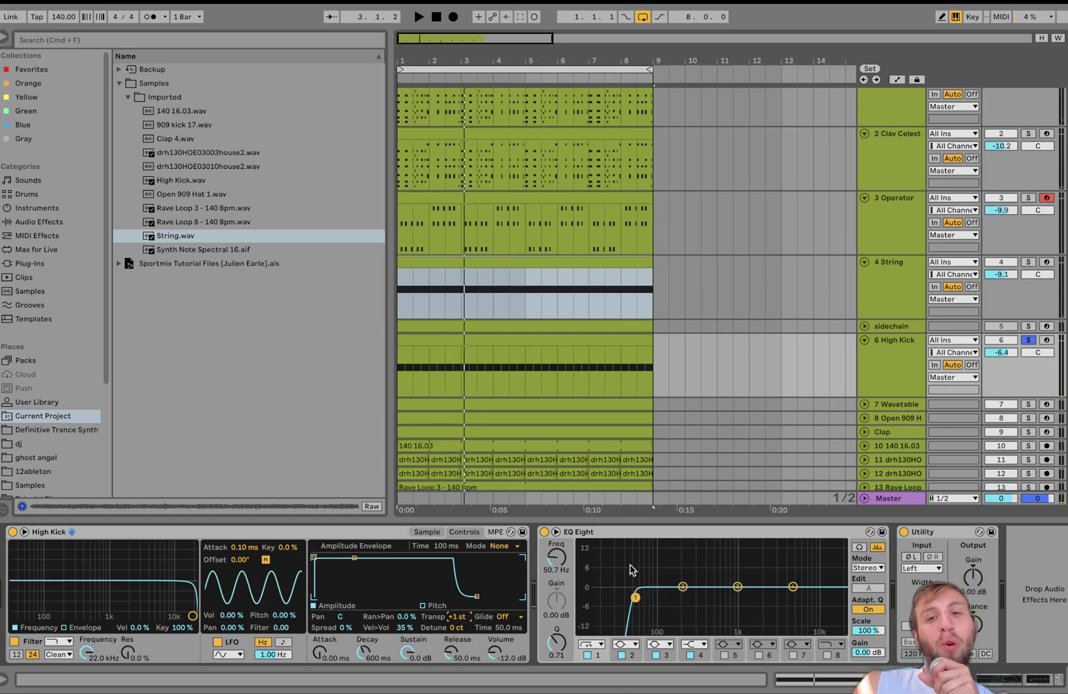
left_click(1029, 404)
Audition the Wavetable bass track and open its clip's notes in the piano roll.
left_click(907, 403)
key("space")
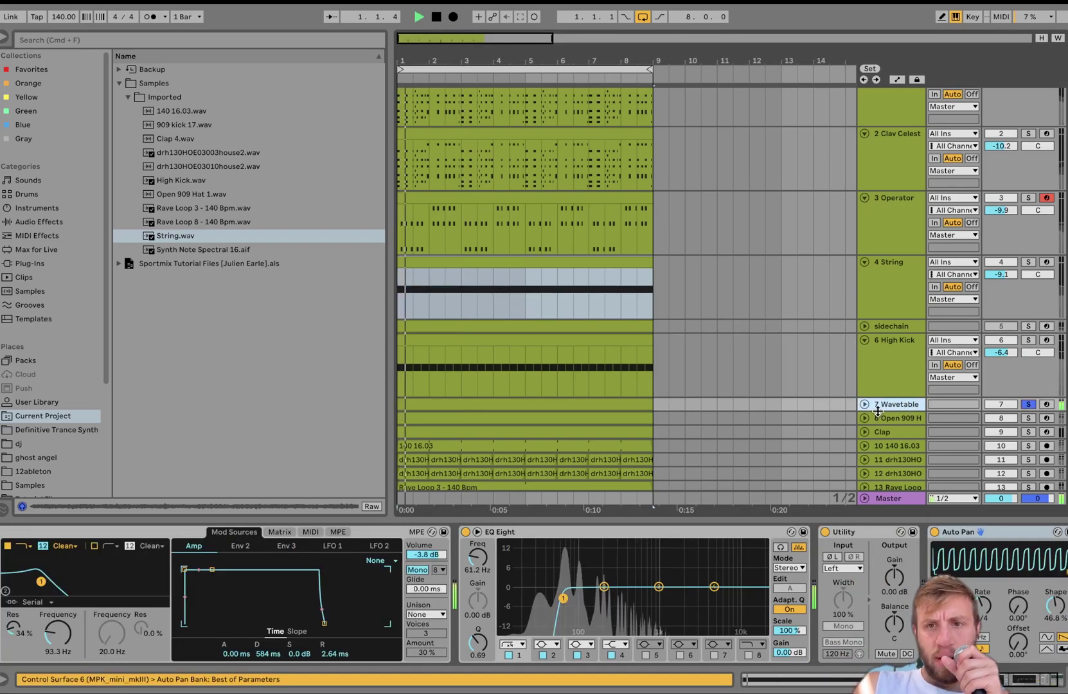
left_click(865, 405)
scroll(604, 401, "down", 3)
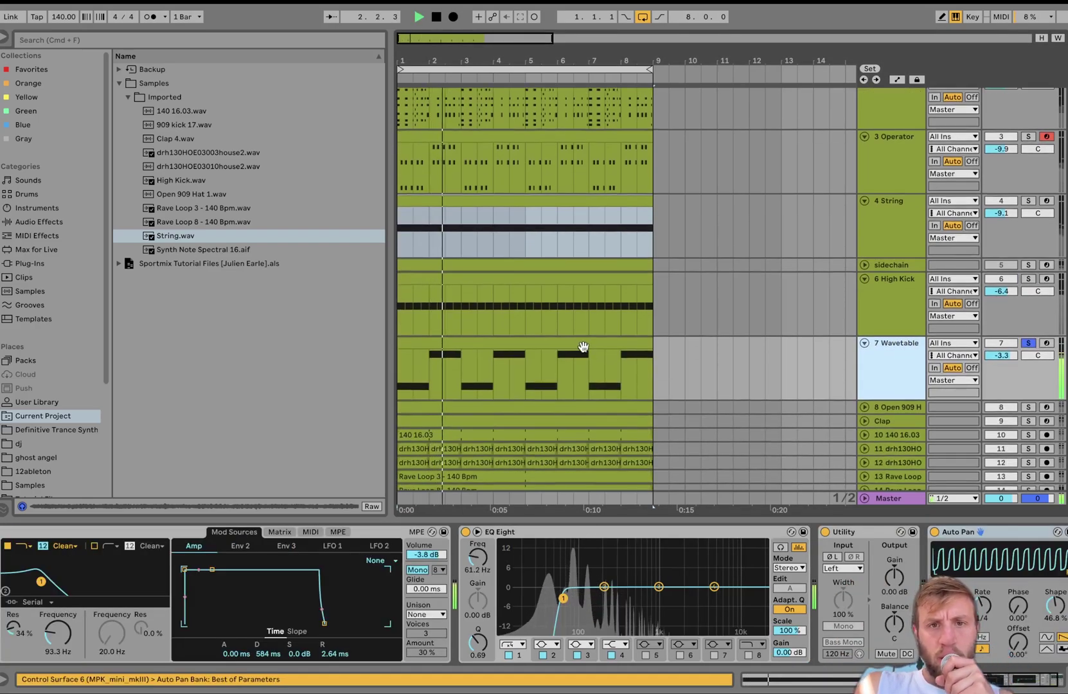
double_click(585, 348)
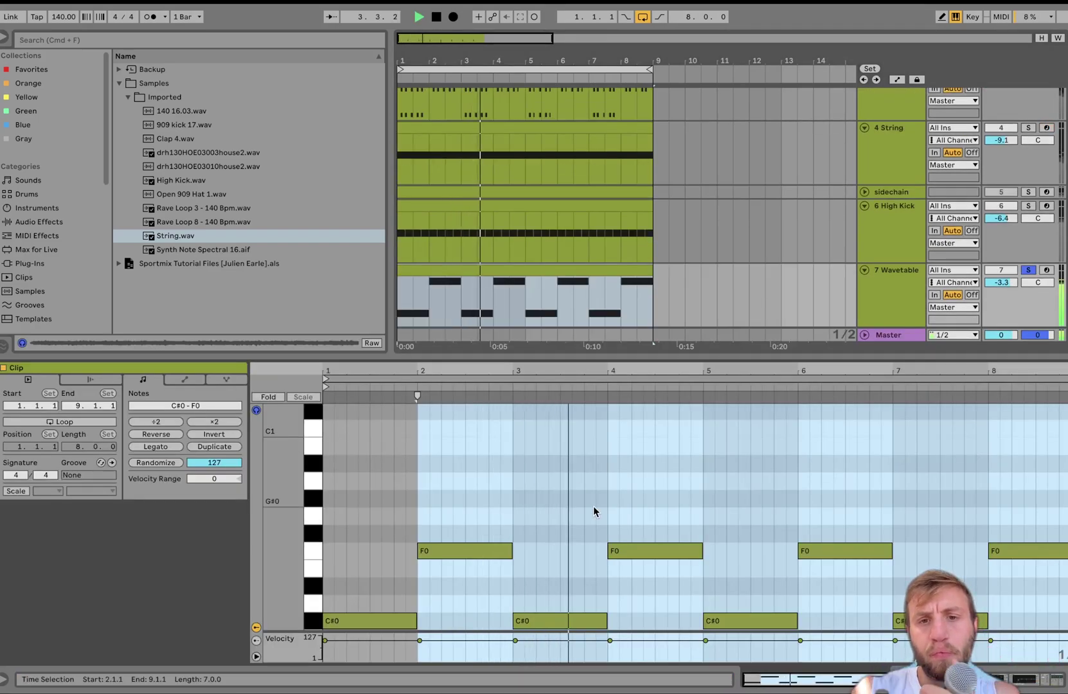
key("space")
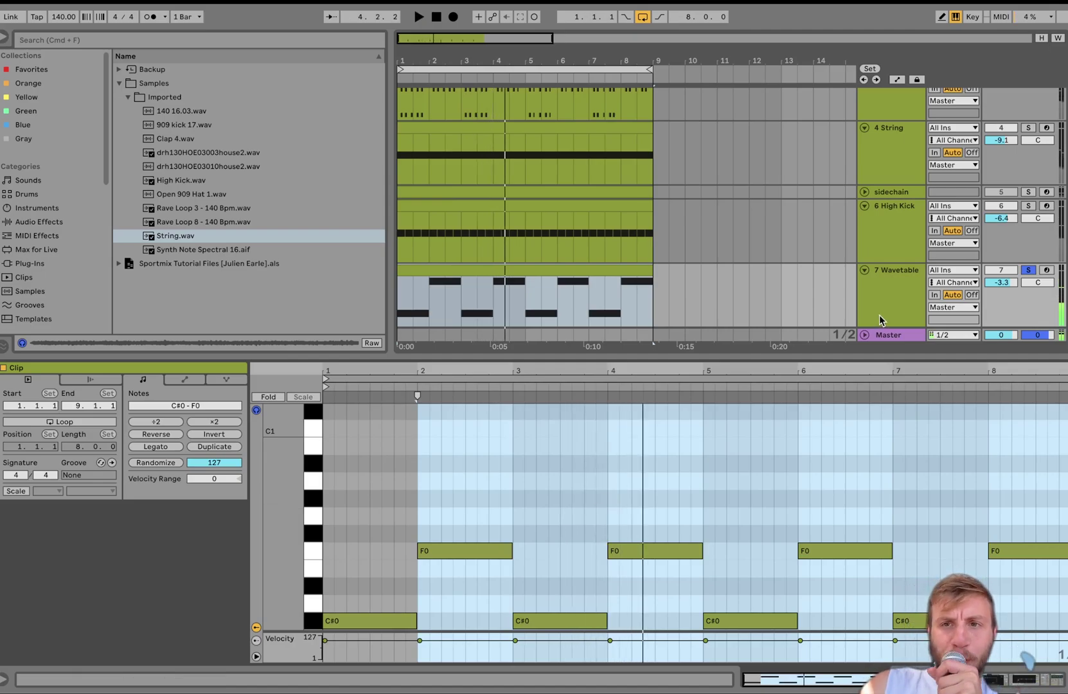
left_click(873, 315)
scroll(873, 315, "up", 5)
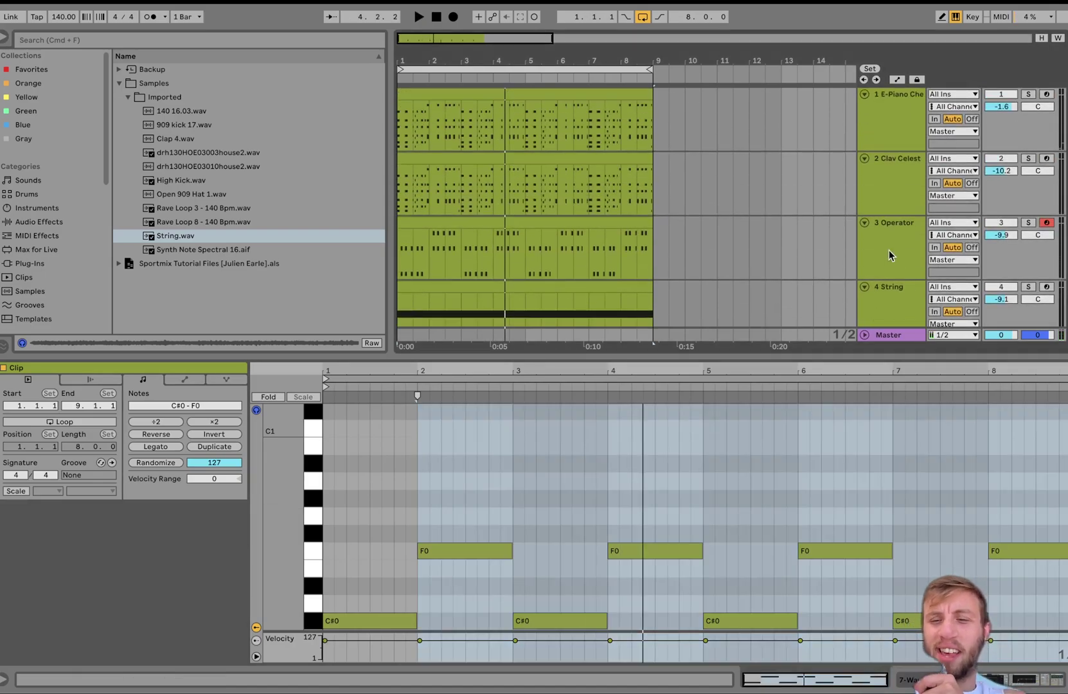
Solo the E-Piano, Clav Celest and Operator tracks and play them.
left_click(1028, 95)
left_click(1028, 159)
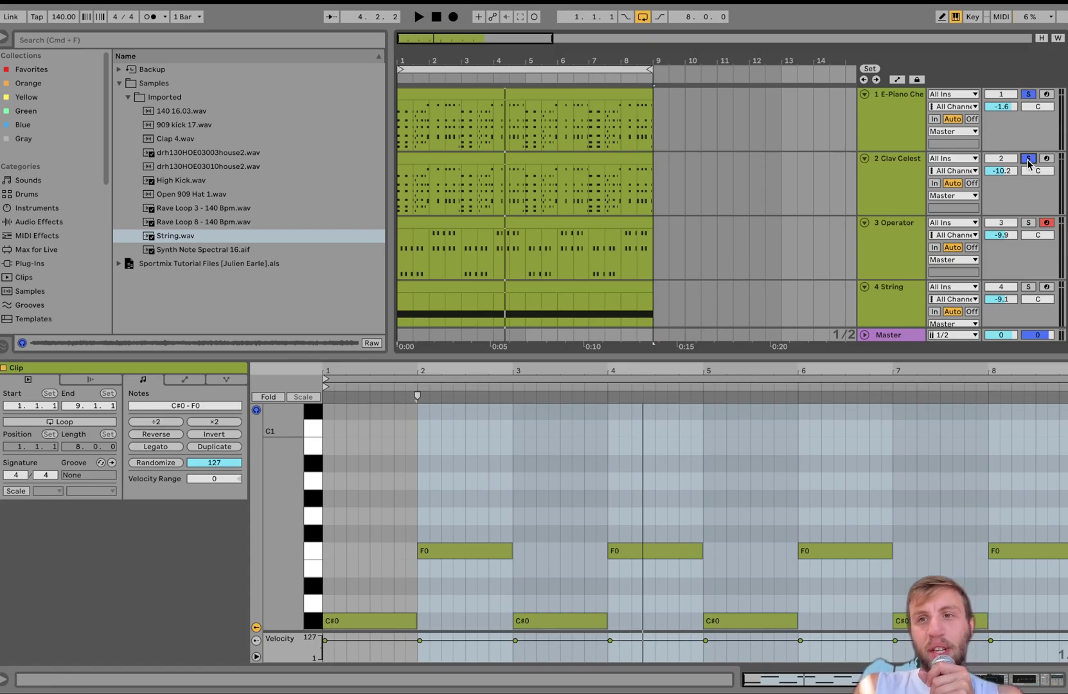
left_click(1027, 224)
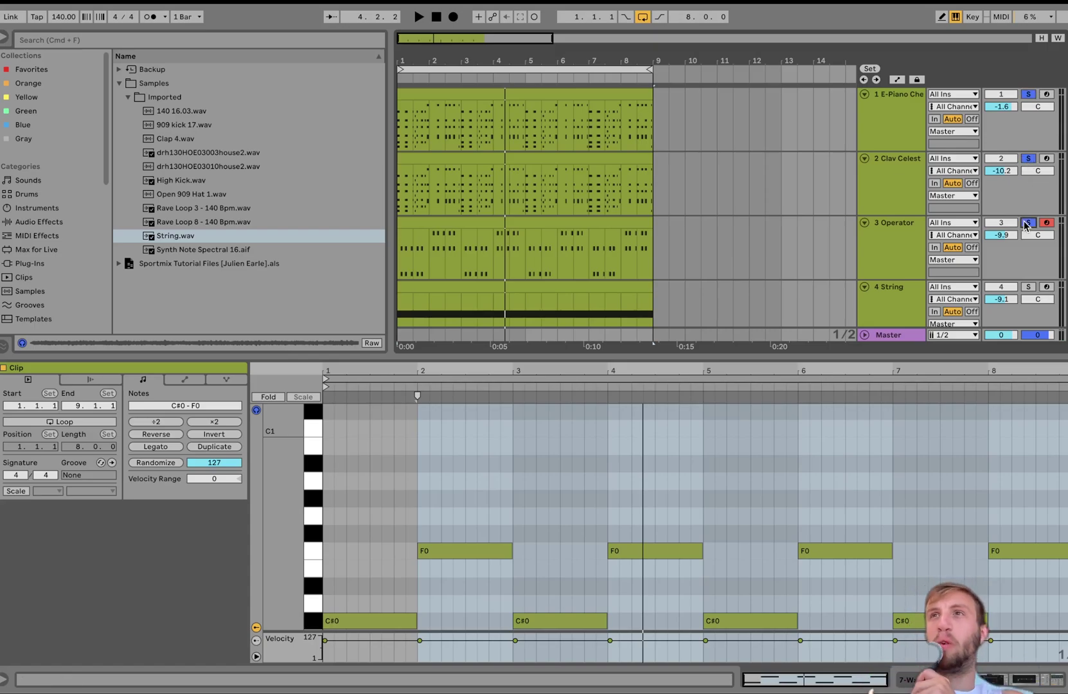
key("space")
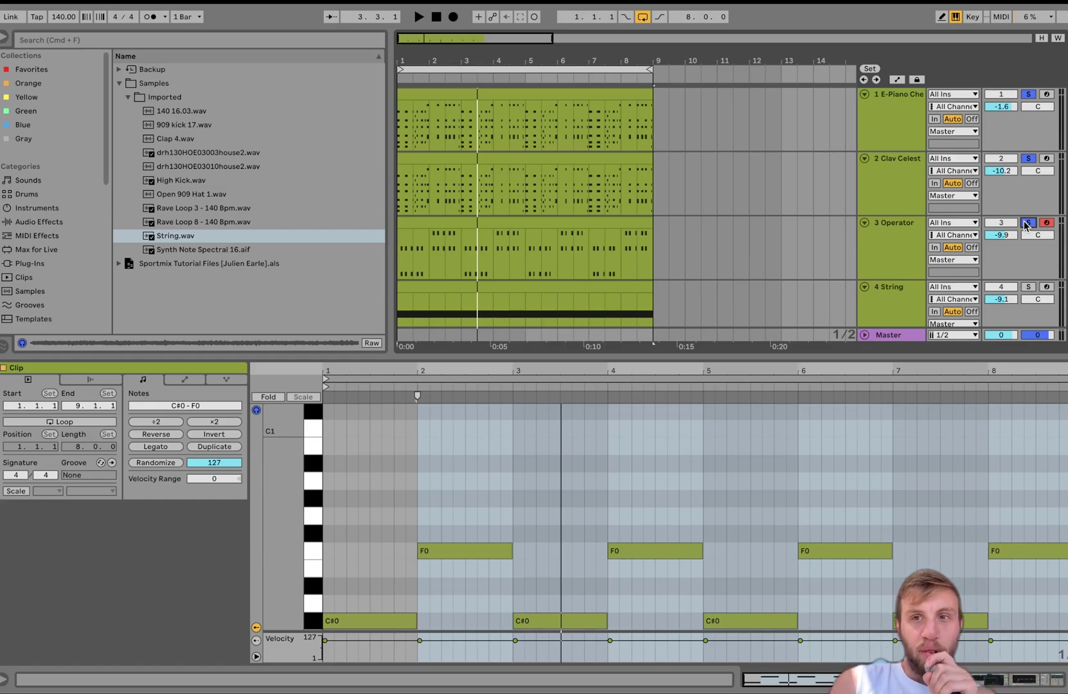
Reselect the Wavetable track and clip to show its device chain.
scroll(965, 257, "down", 5)
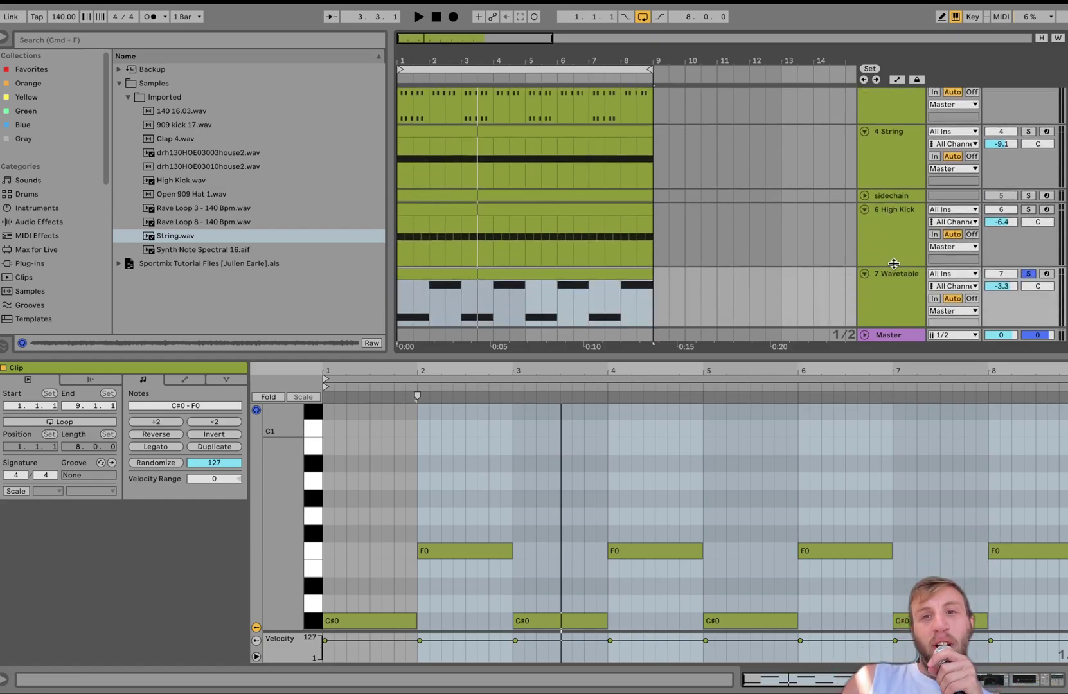
left_click(886, 285)
left_click(444, 281)
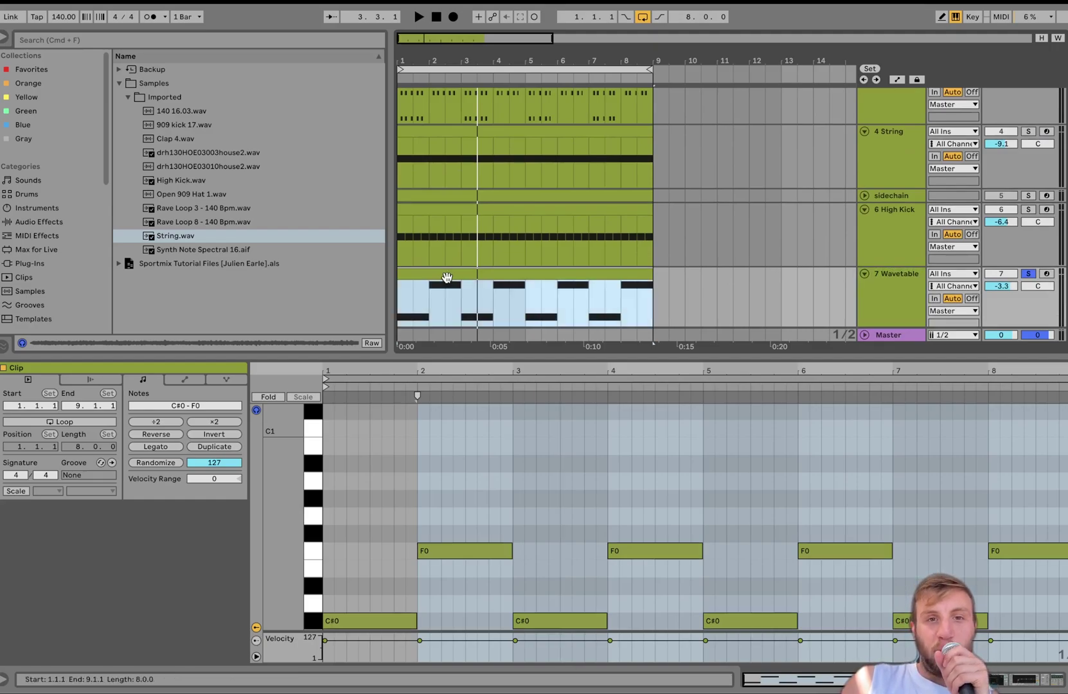
left_click(903, 299)
Compare Wavetable's Osc 1 and Osc 2 pages and A/B the bass's Filter 1 on and off.
scroll(171, 565, "left", 5)
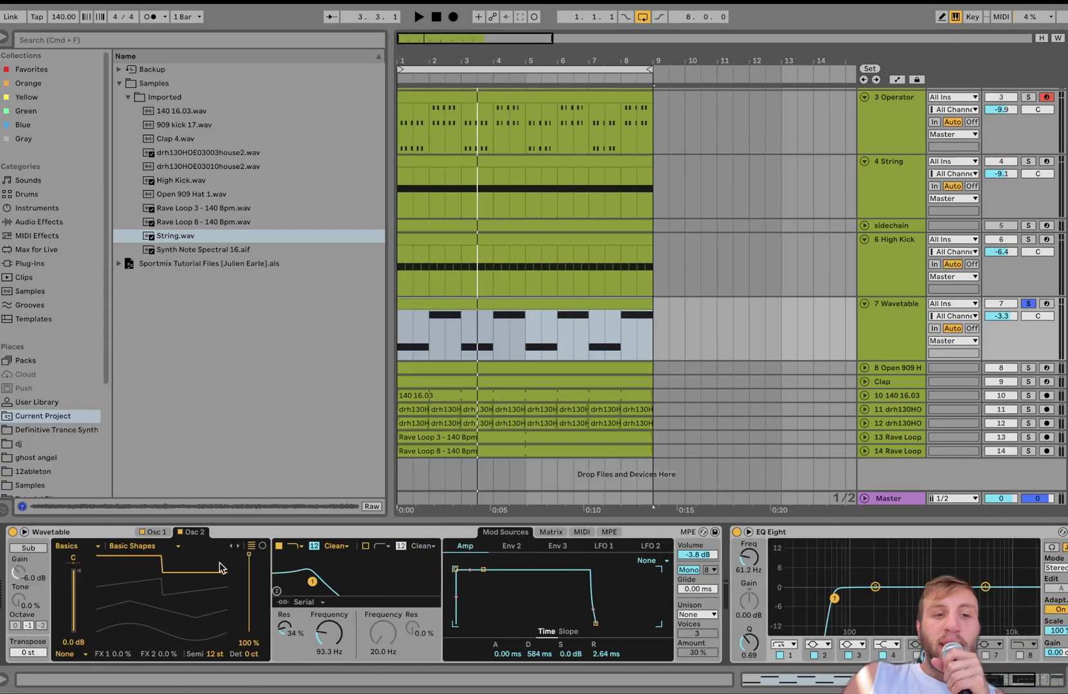
left_click(201, 536)
left_click(161, 532)
left_click(194, 536)
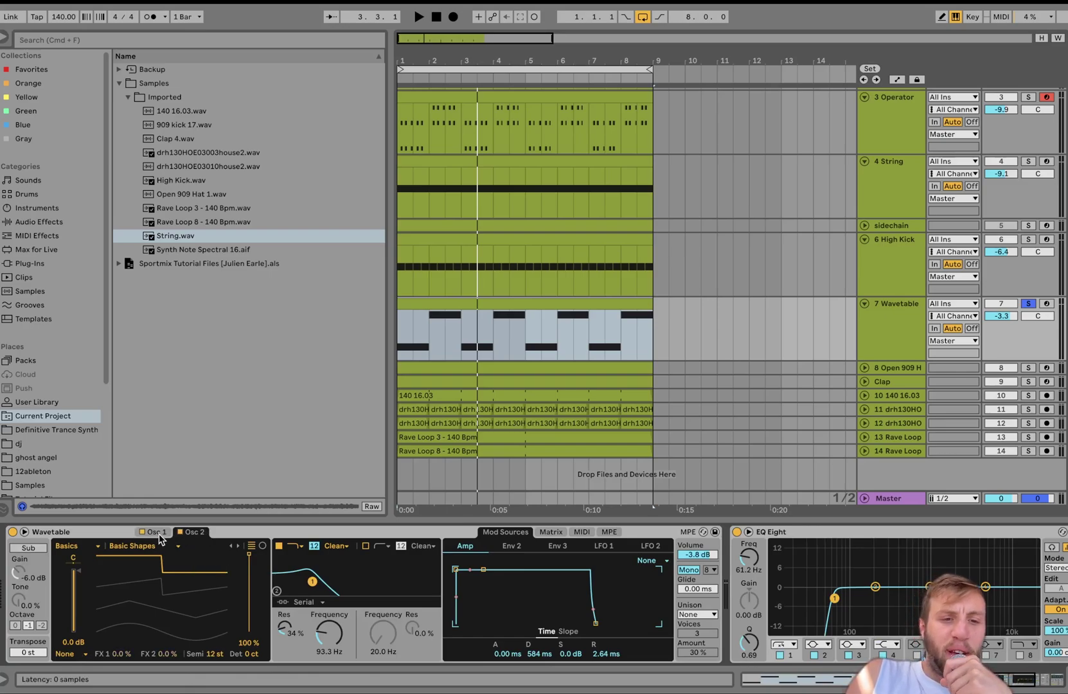
left_click(279, 547)
key("space")
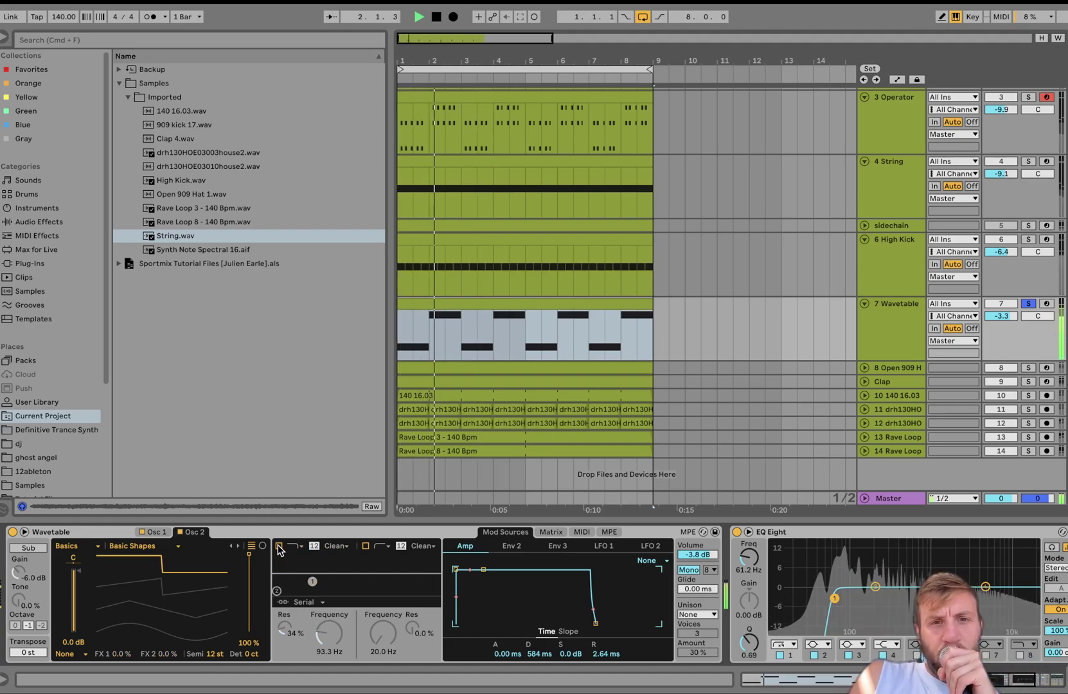
key("space")
left_click(279, 547)
Inspect the bass clip's C#0 and F0 notes in the piano roll.
double_click(481, 321)
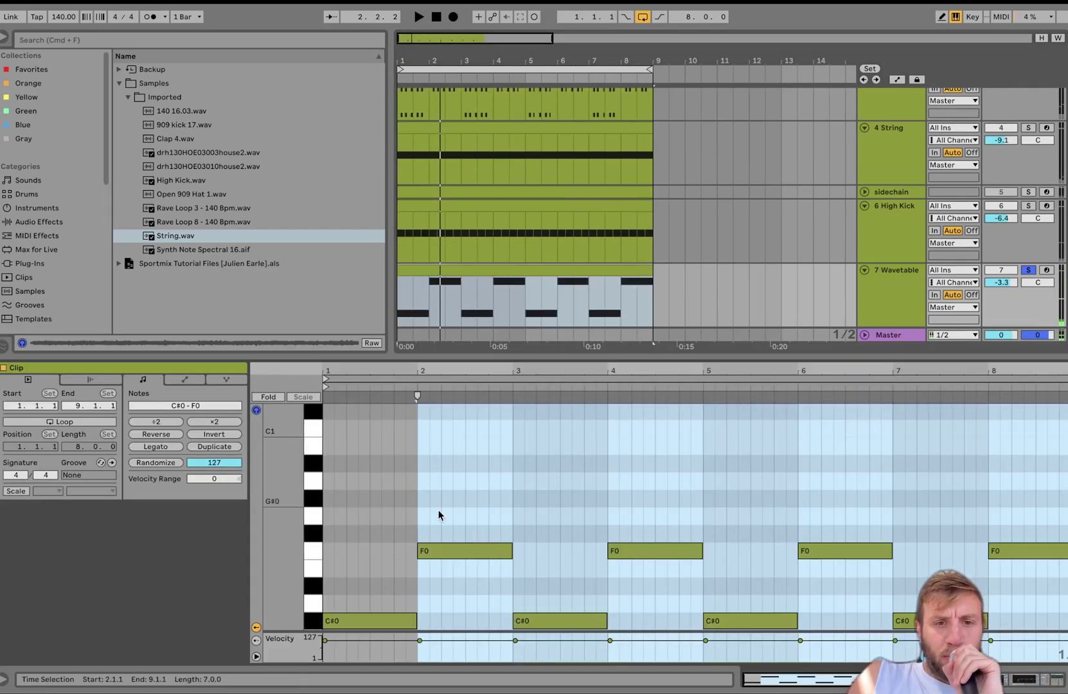
left_click(397, 626)
left_click(442, 551)
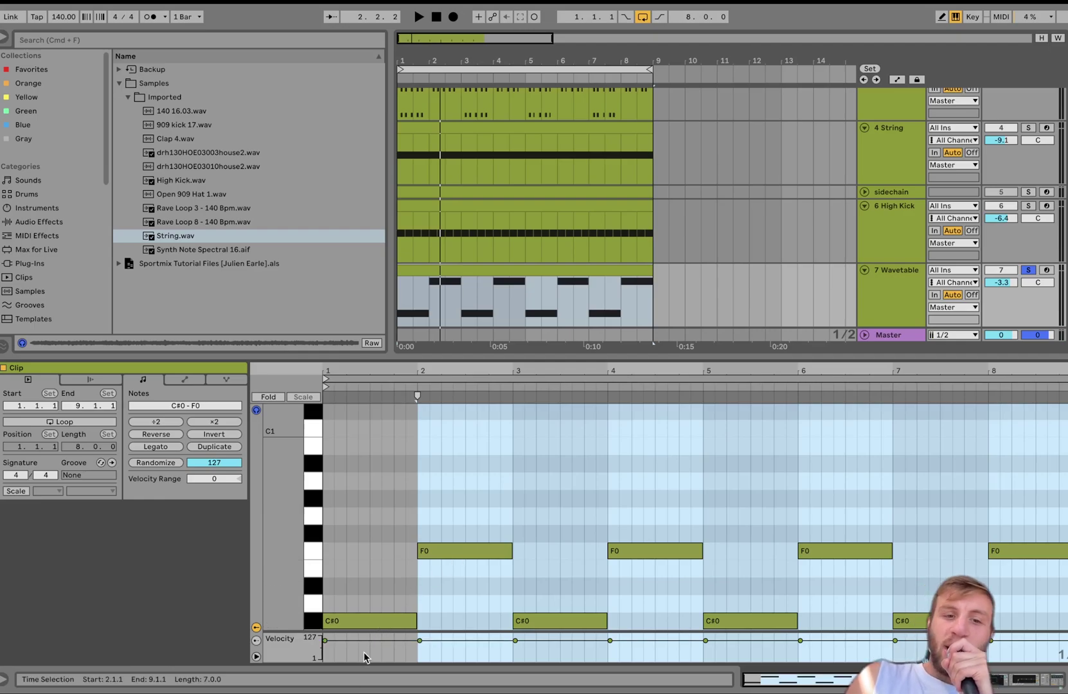
left_click(325, 641)
left_click(421, 583)
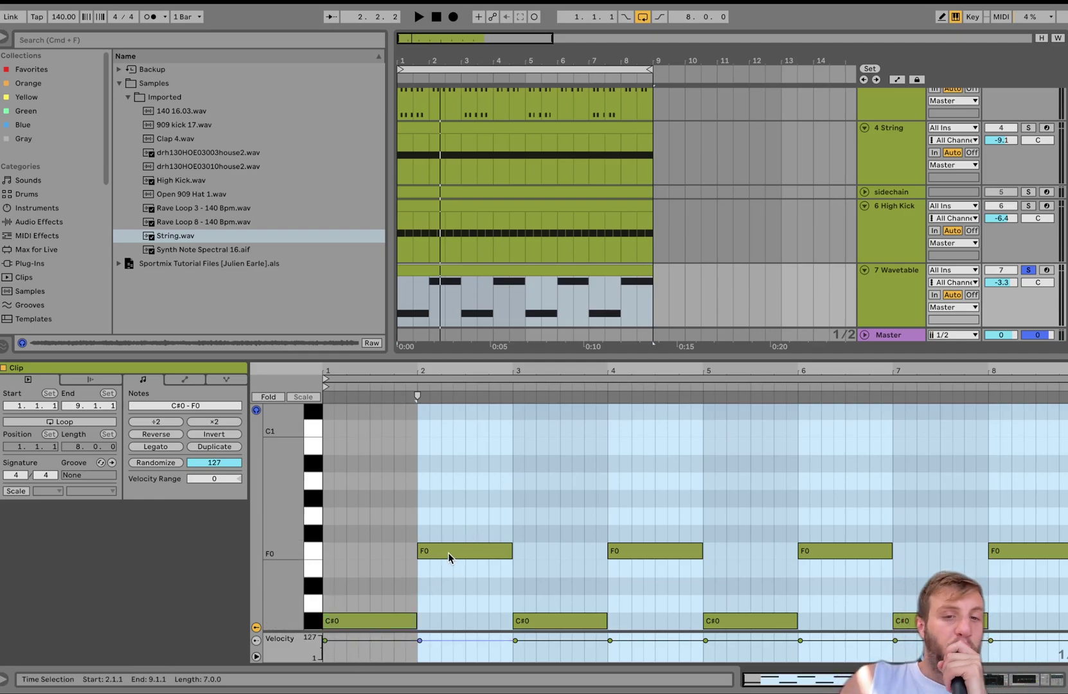
Bypass and re-enable the bass filter again, playing back to compare.
left_click(510, 270)
left_click(910, 301)
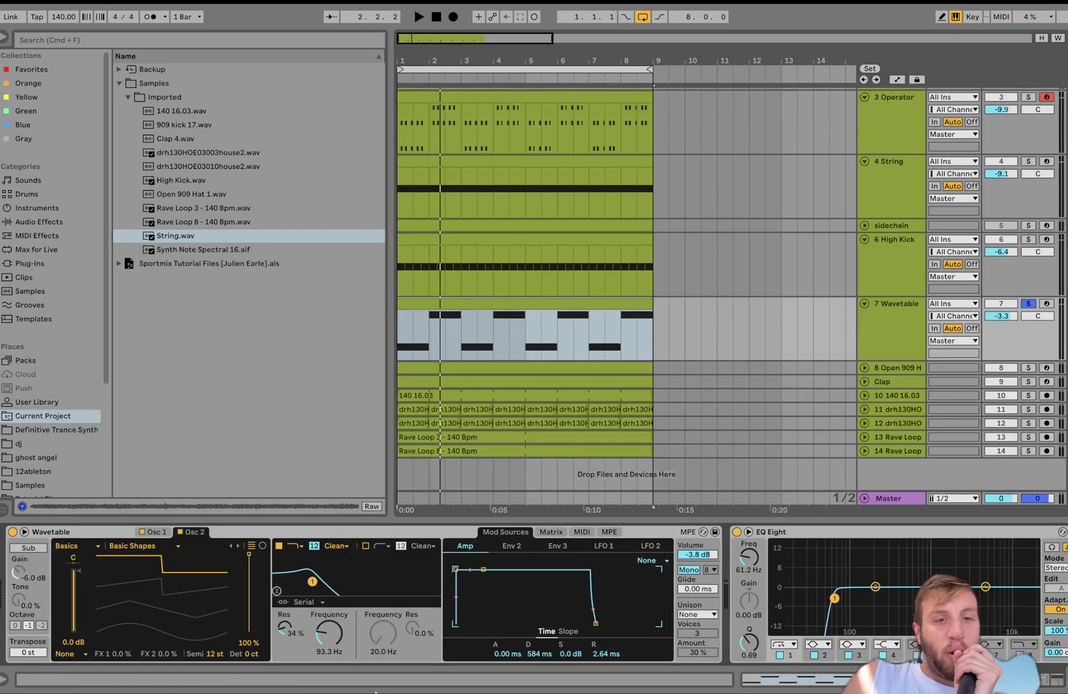
left_click(279, 546)
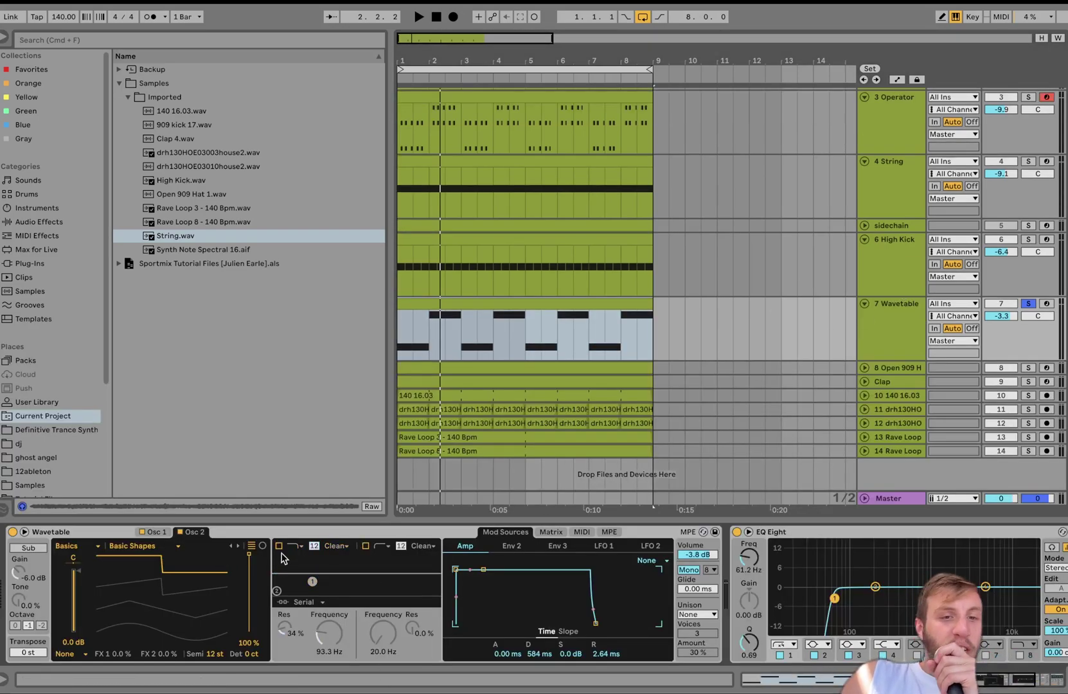
left_click(279, 547)
key("space")
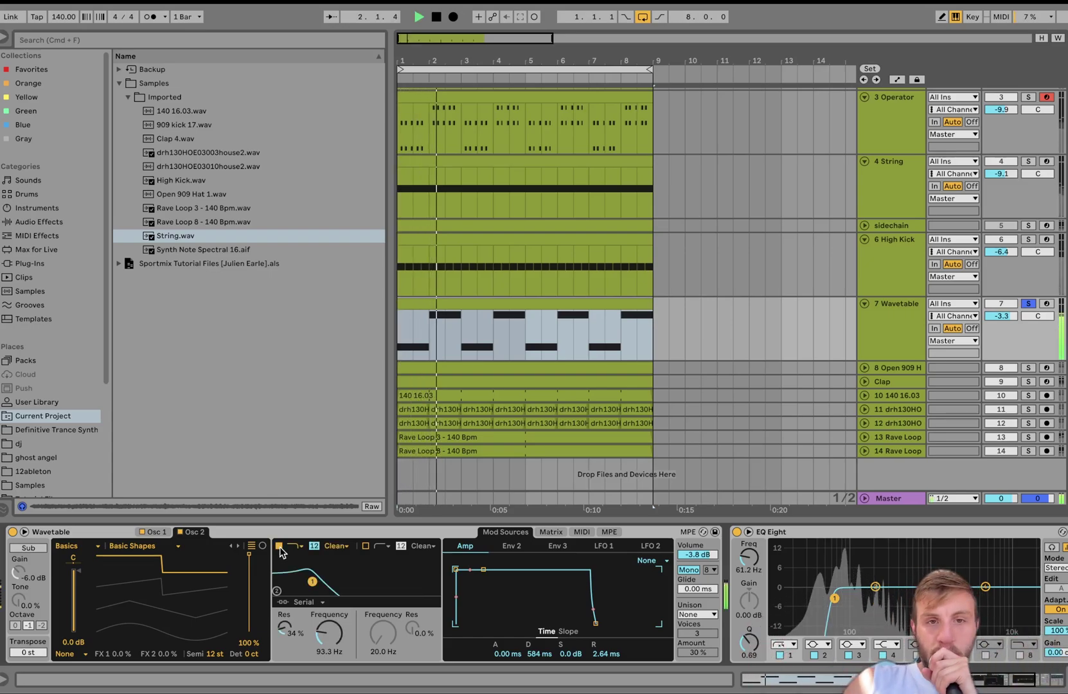
key("space")
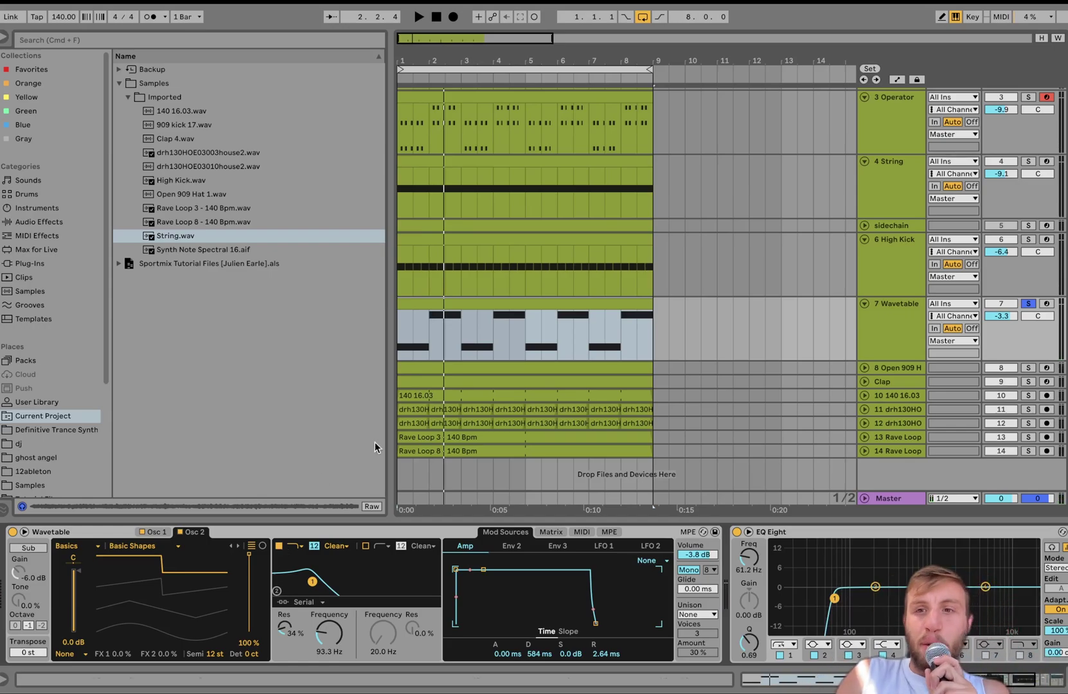
Solo High Kick alongside the Wavetable bass and play them together.
left_click(909, 334)
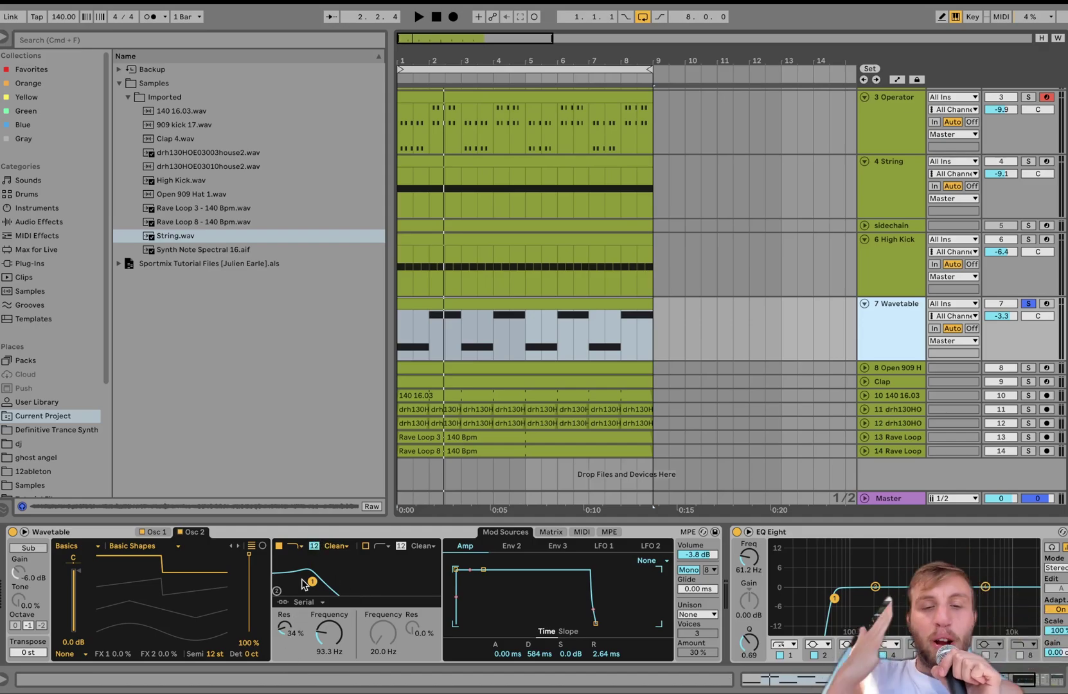
scroll(305, 584, "right", 5)
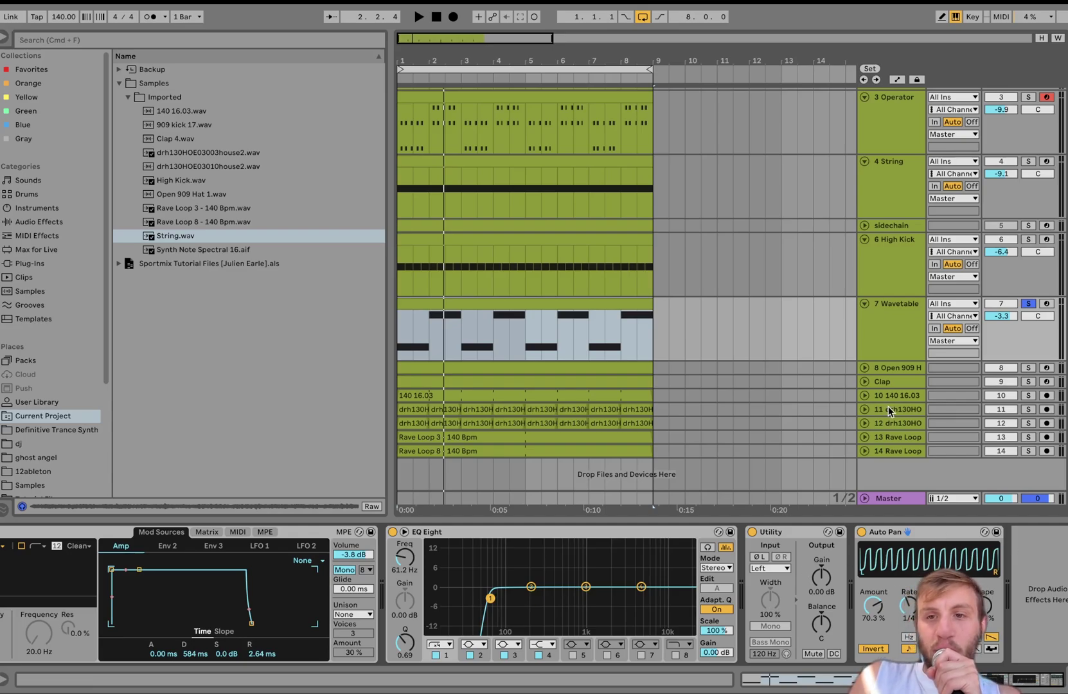
left_click(1030, 240, "super")
key("space")
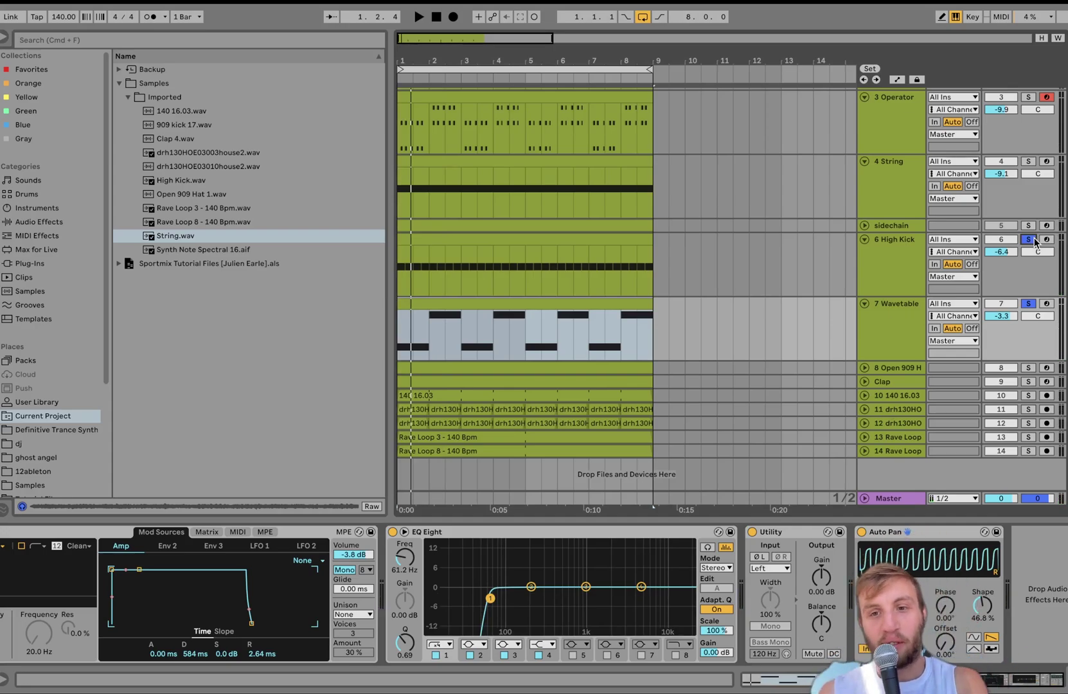
Solo the Open 909 hat and Clap tracks in place of the kick and bass, and play.
left_click(897, 368)
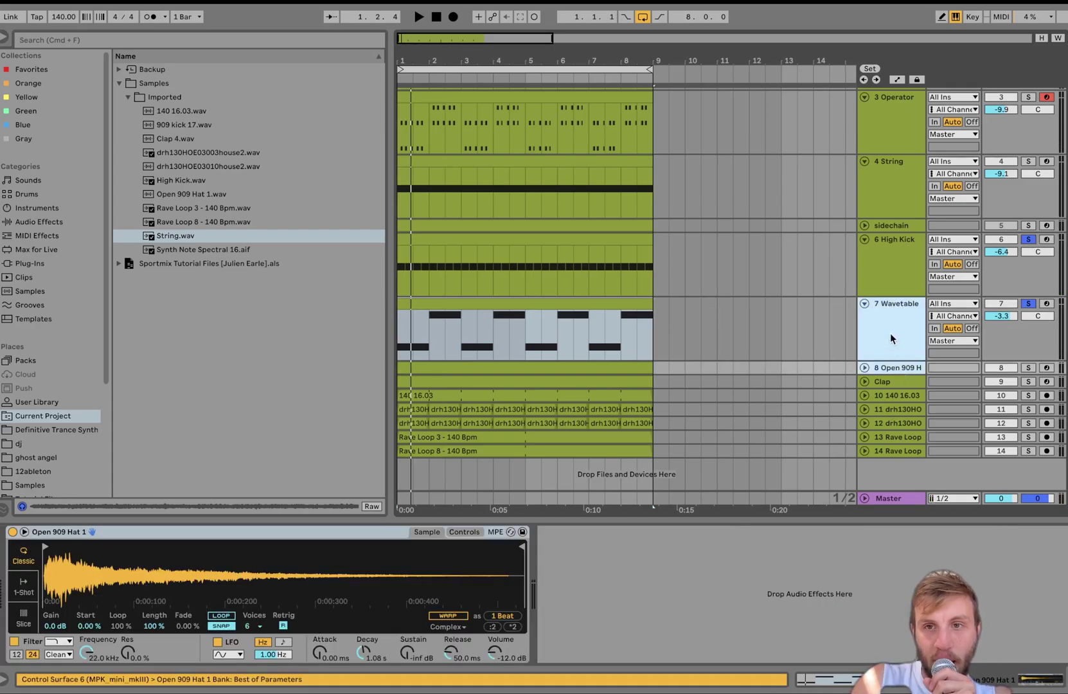
left_click(894, 263)
left_click(896, 370)
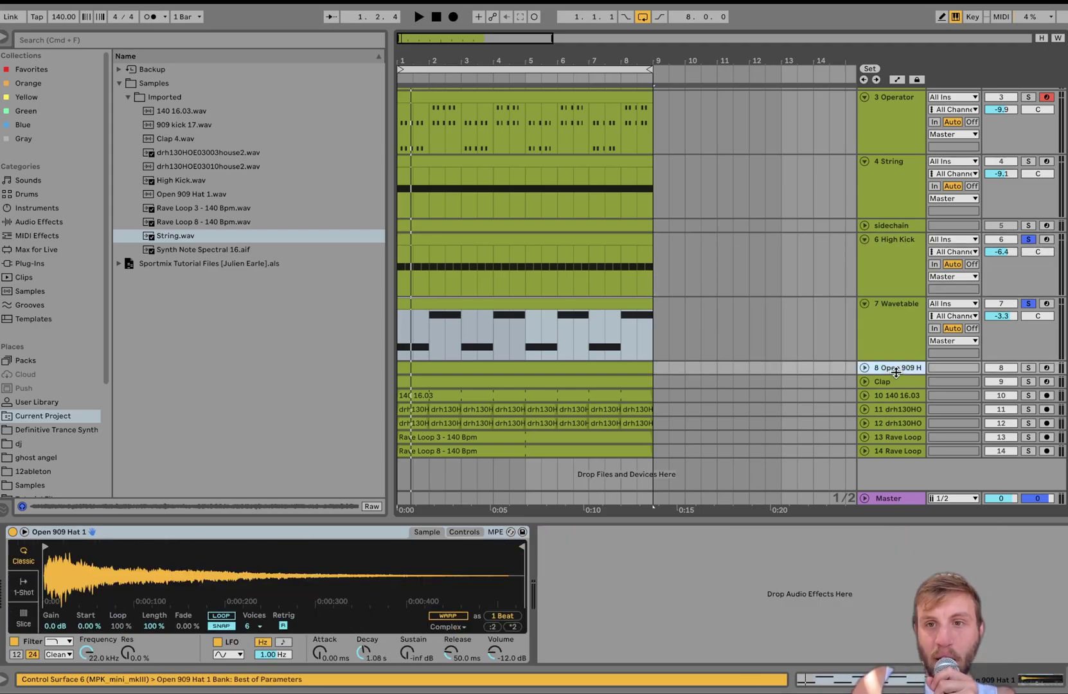
left_click(1028, 369)
left_click(1029, 381, "super")
key("space")
Unfold the hat and Clap tracks and inspect their Simpler filter and envelope settings.
left_click(865, 382)
left_click(865, 367)
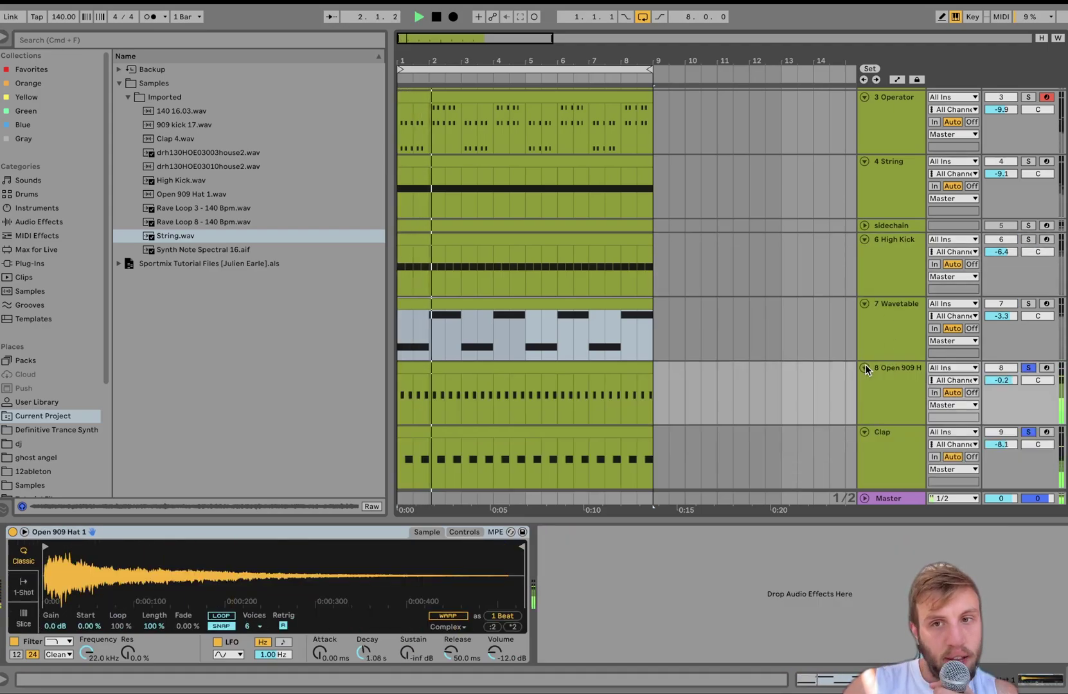
left_click(899, 384)
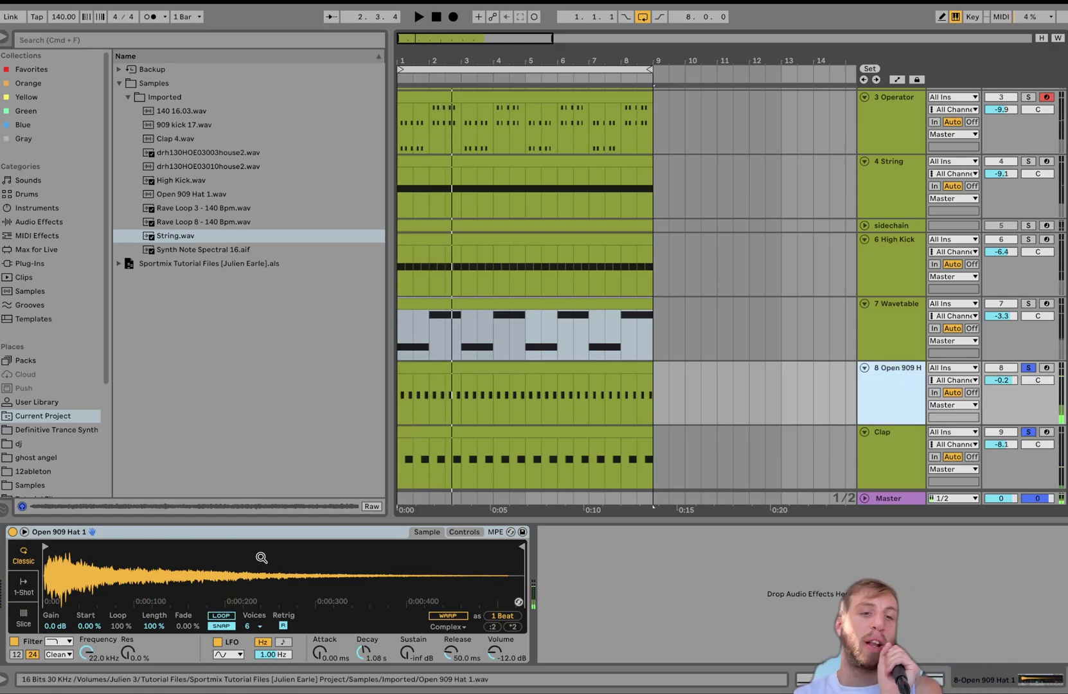
left_click(464, 531)
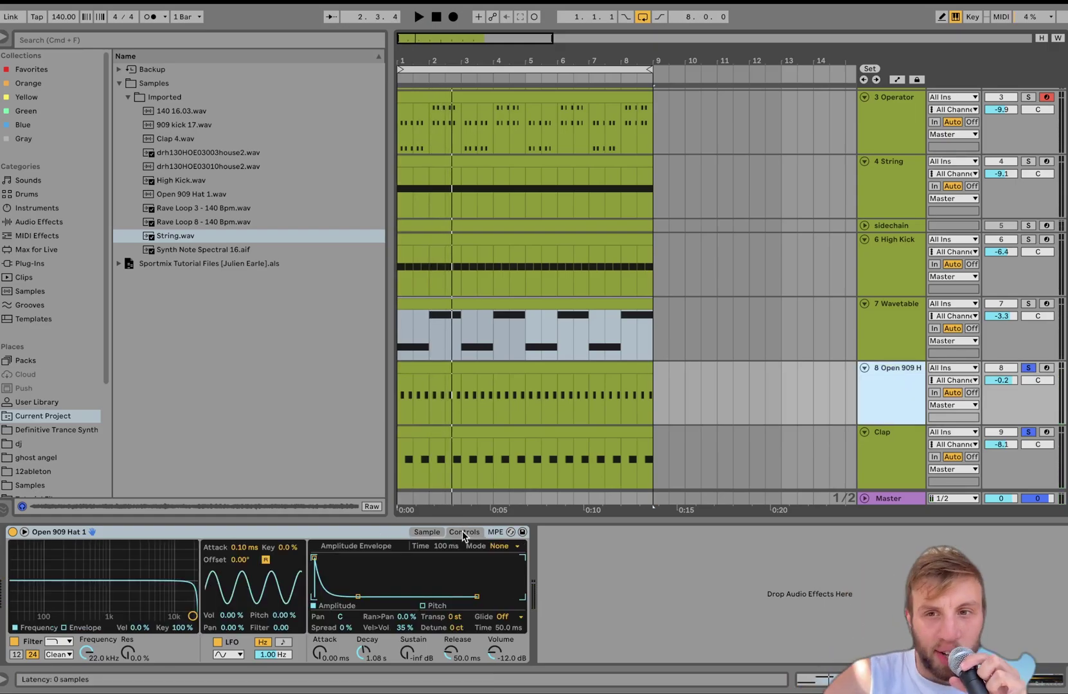
left_click(894, 474)
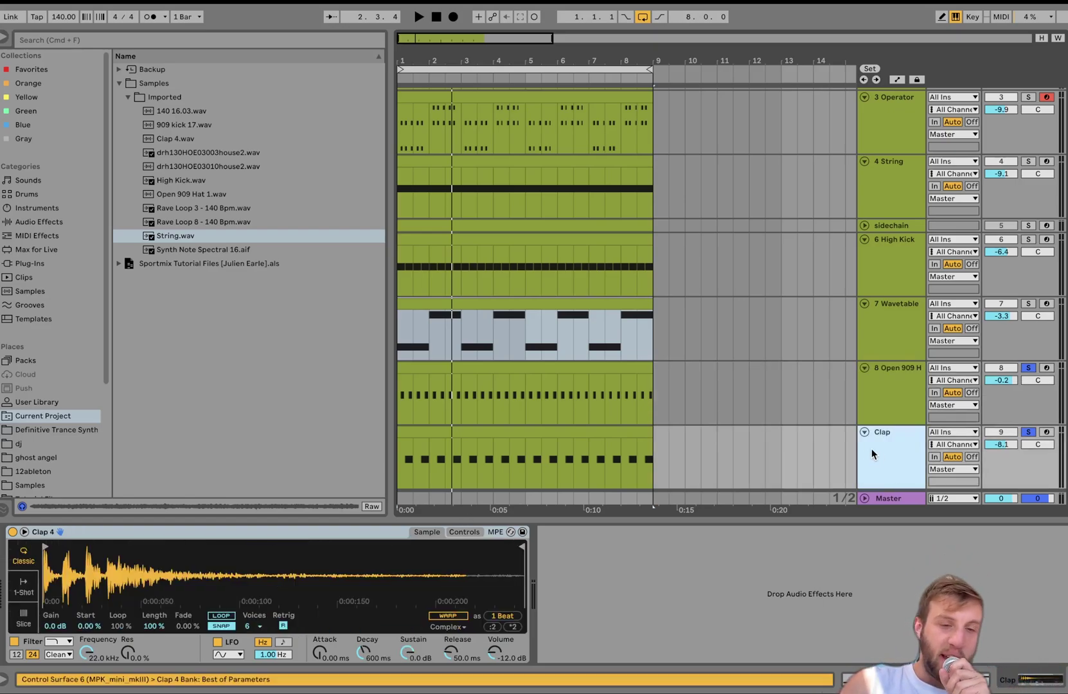
scroll(867, 450, "down", 3)
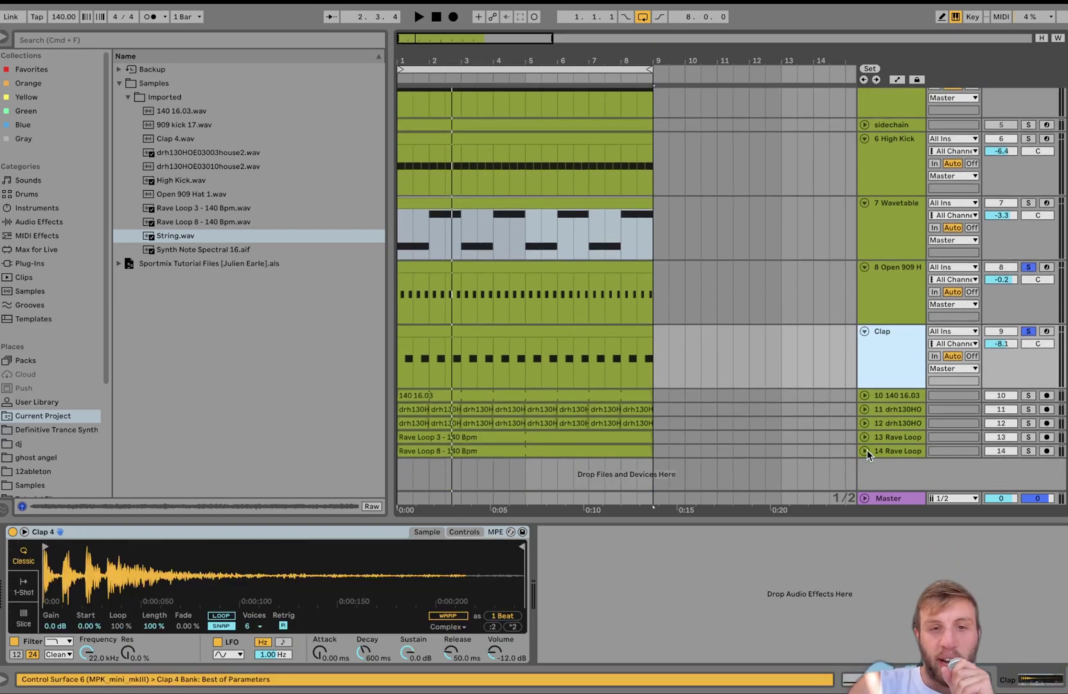
Select loop tracks 10–14, solo them and unfold them to show waveforms.
key("space")
left_click(907, 395)
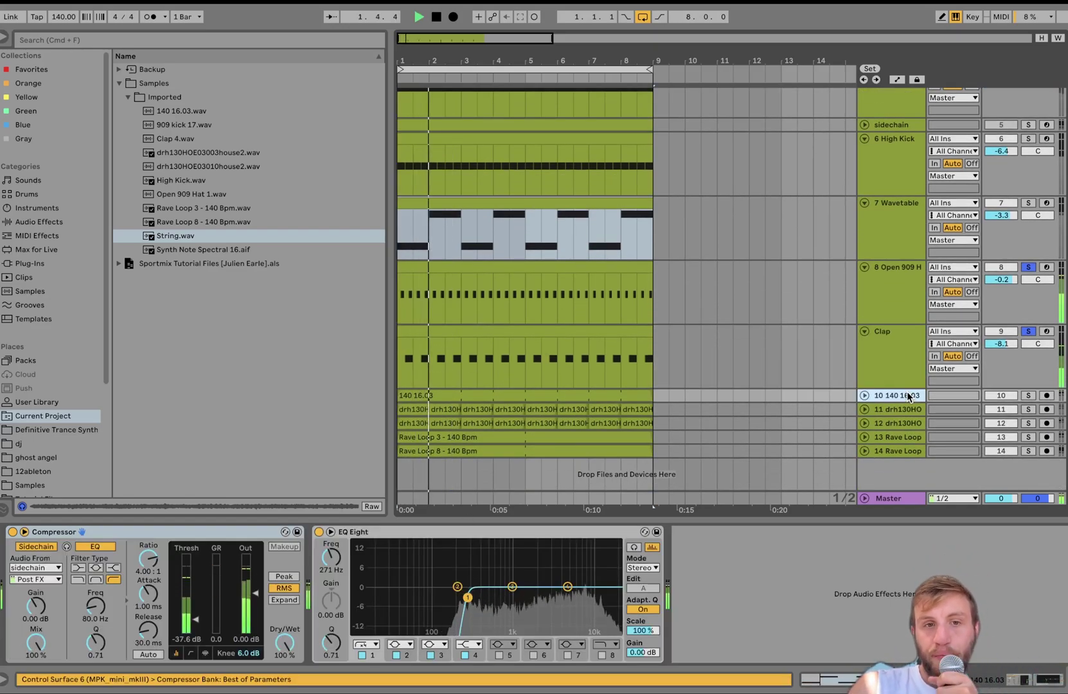
left_click(902, 450, "shift")
key("space")
key("b")
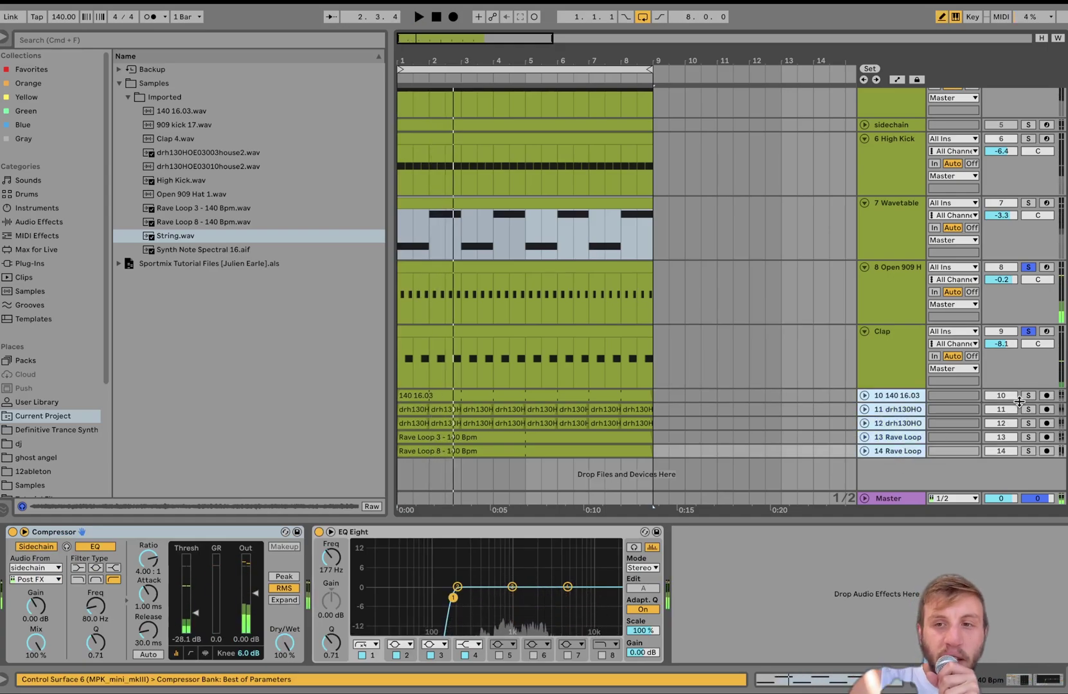
left_click(1028, 396)
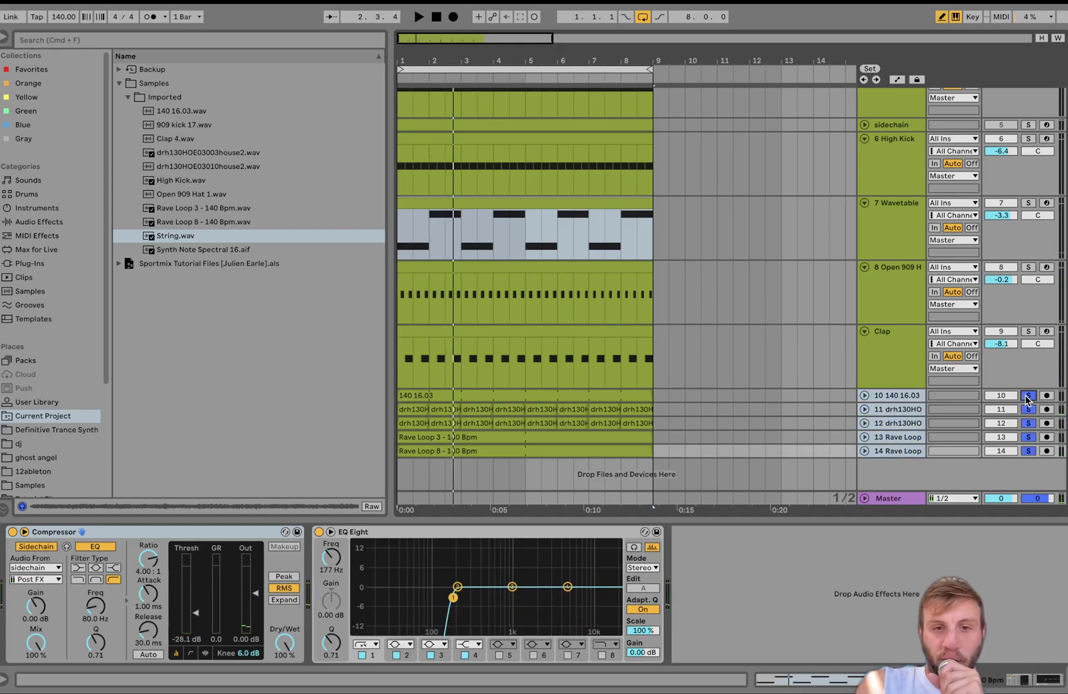
key("space")
left_click(865, 395)
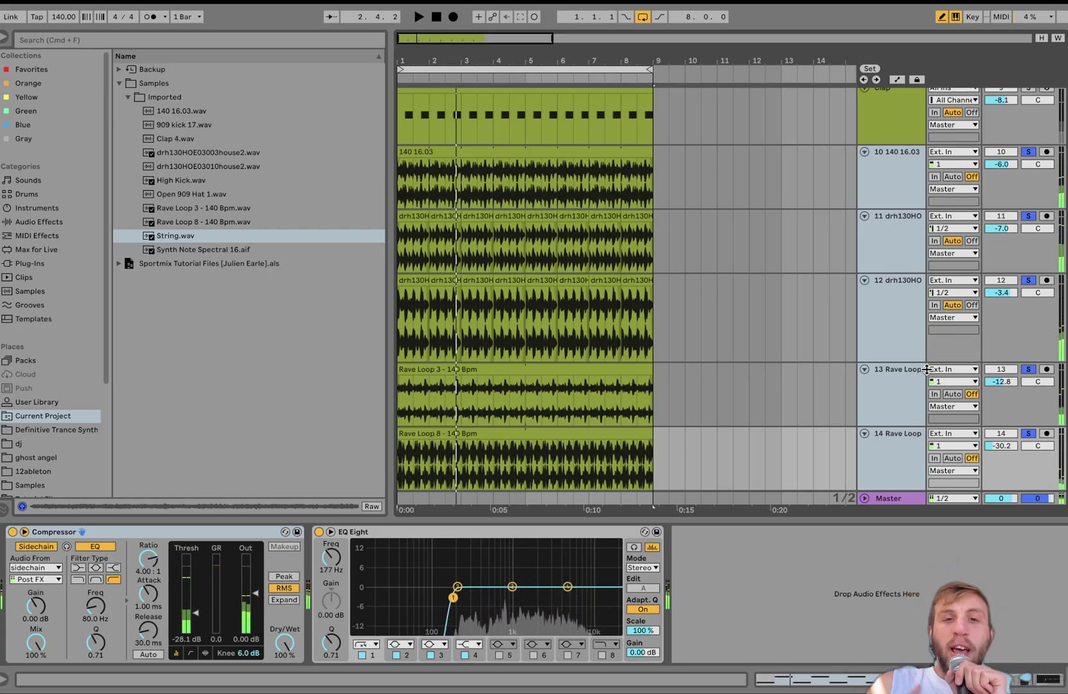
Clear all solos and toggle tracks 10–14's activators off and on to compare the mix.
left_click(1027, 368)
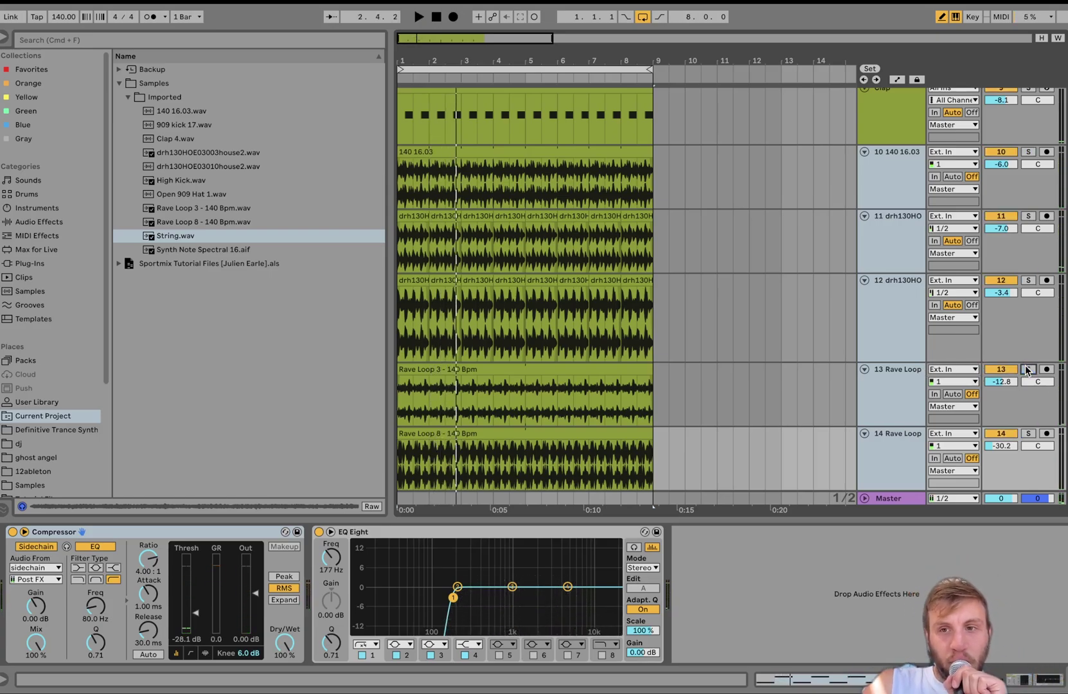
key("space")
left_click(997, 152)
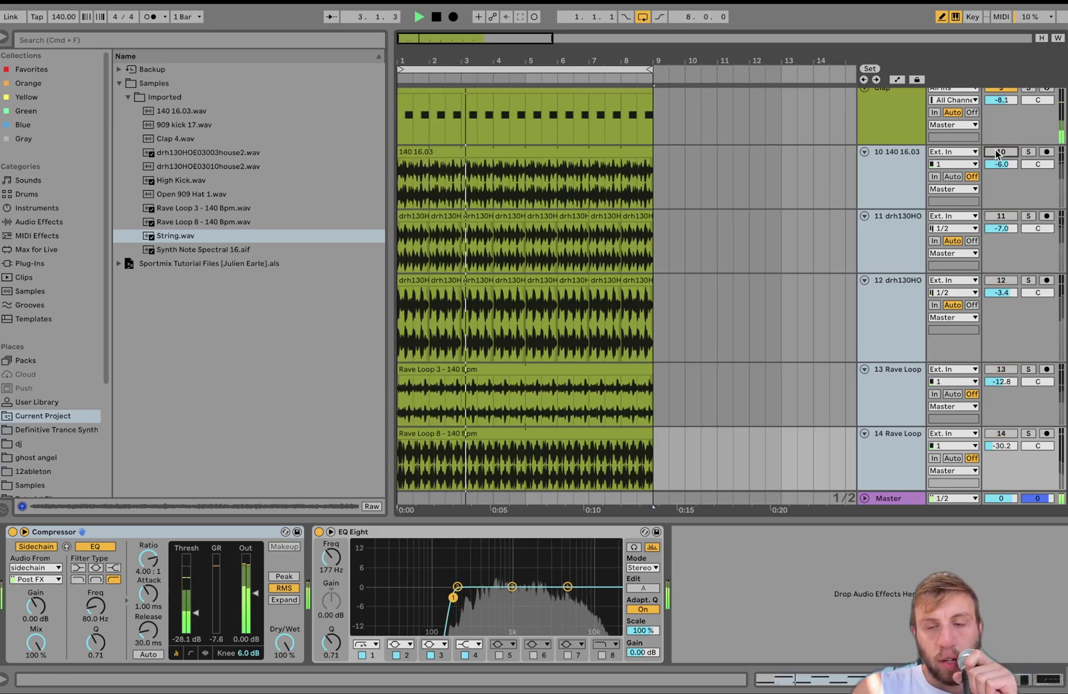
left_click(998, 152)
left_click(998, 153)
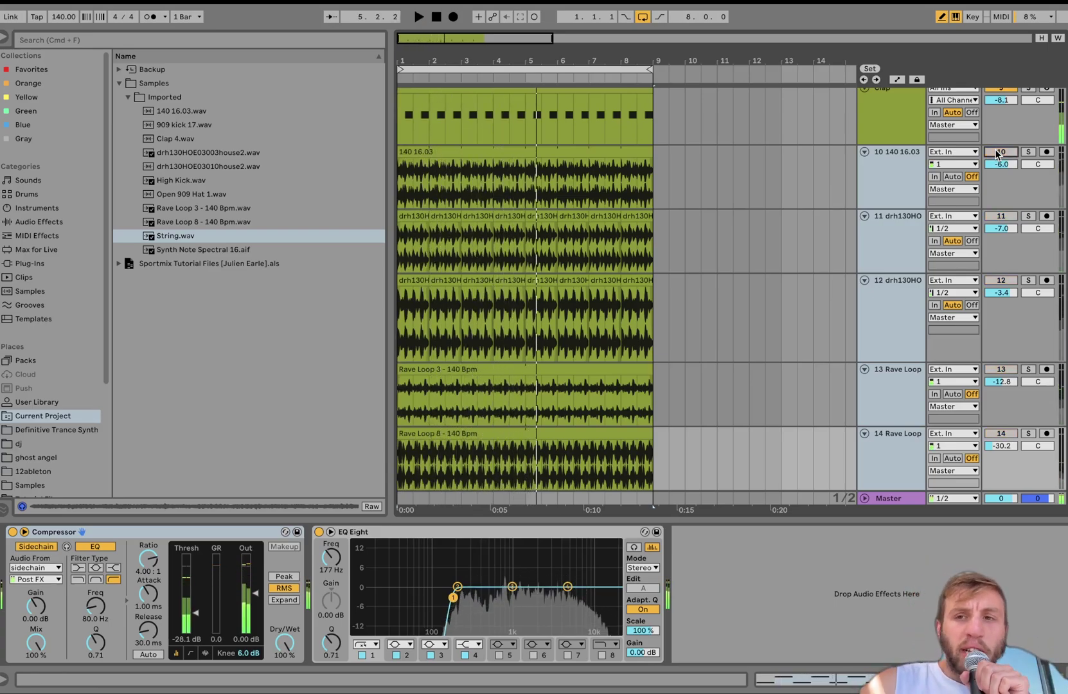
left_click(998, 152)
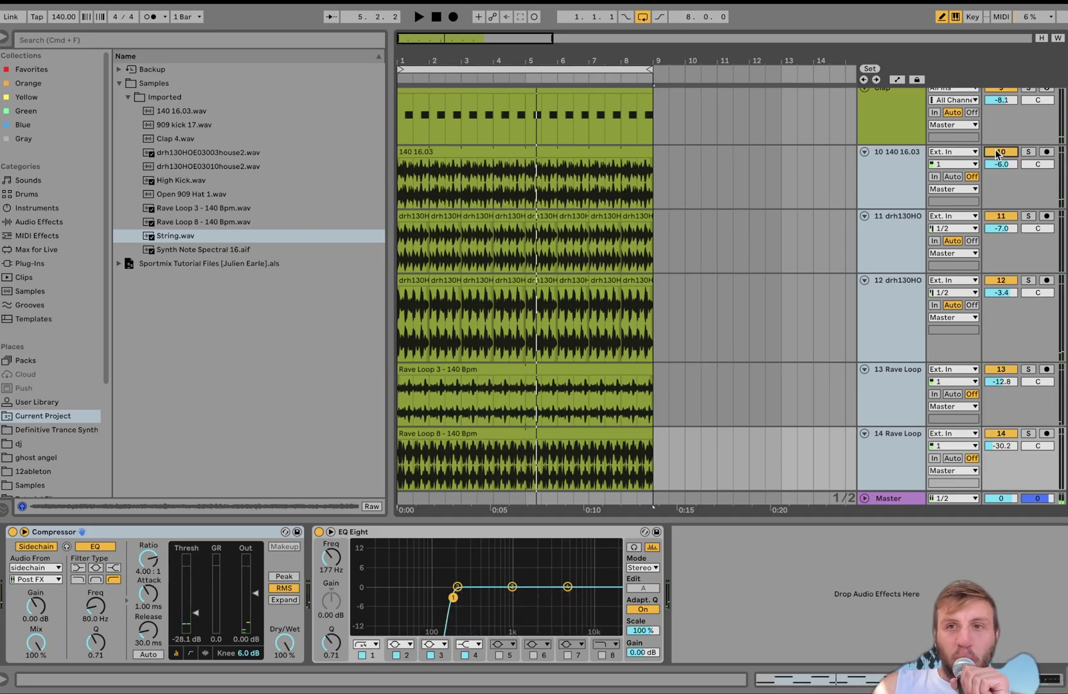
Select only the 140 16.03 track to view its sidechained Compressor and EQ Eight.
left_click(895, 169)
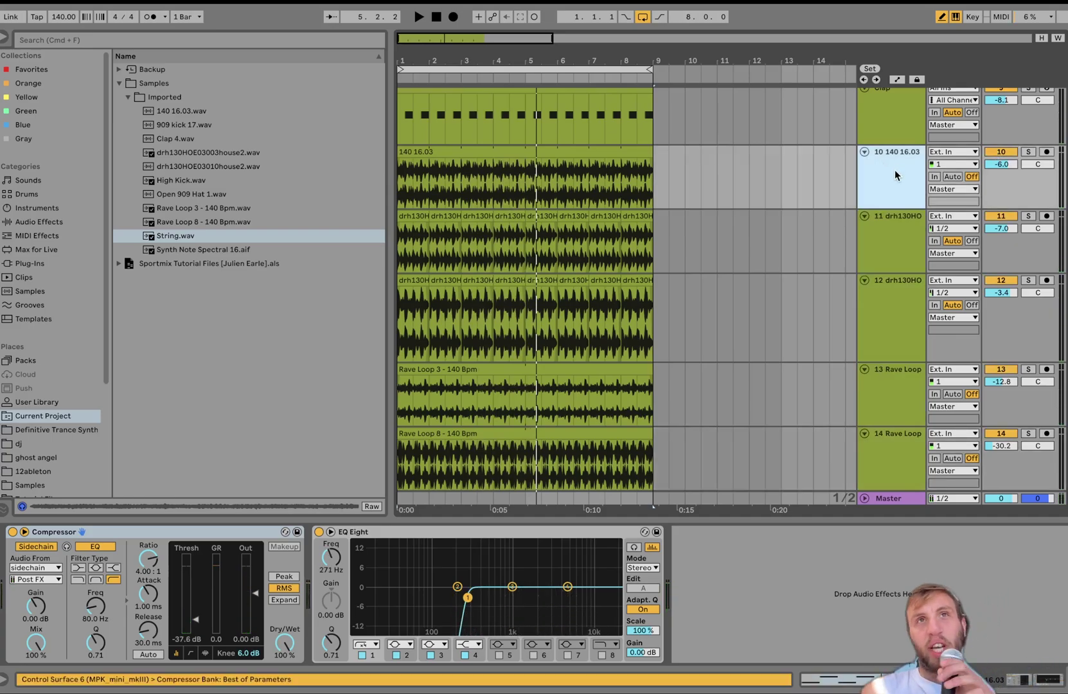
scroll(895, 169, "up", 10)
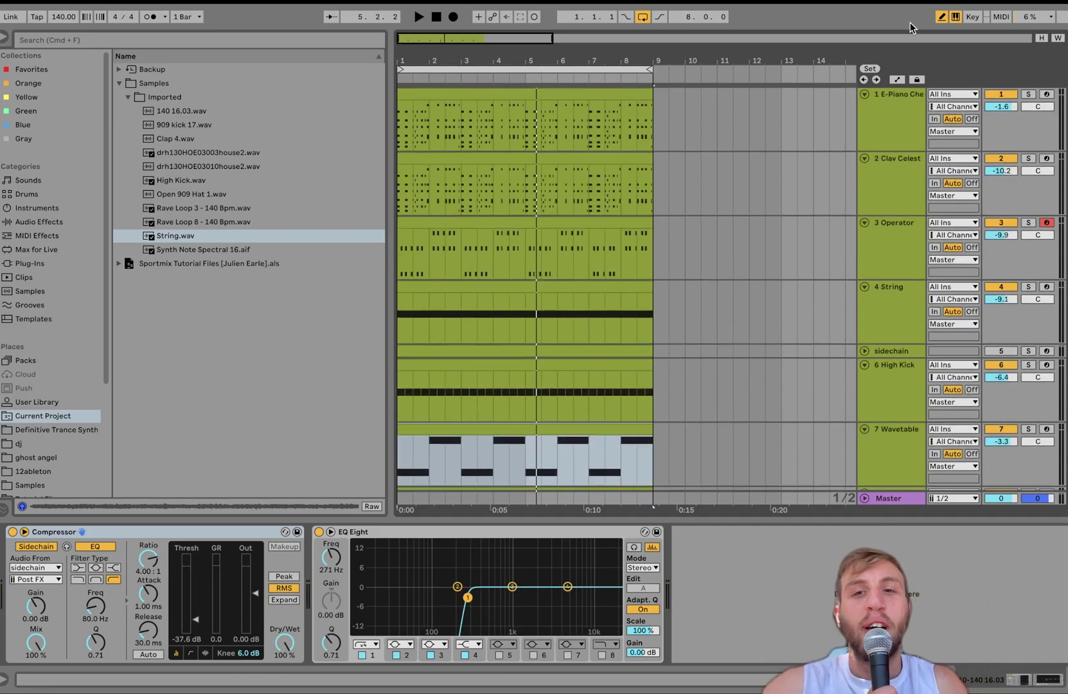
scroll(890, 412, "down", 10)
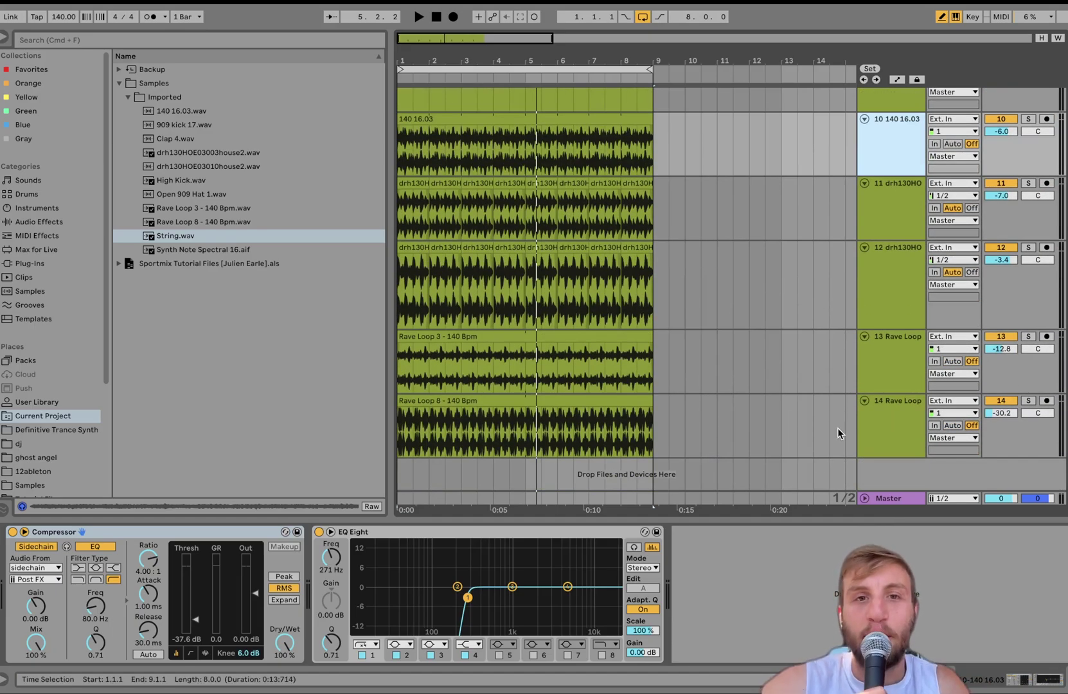
scroll(839, 427, "up", 3)
scroll(851, 429, "up", 2)
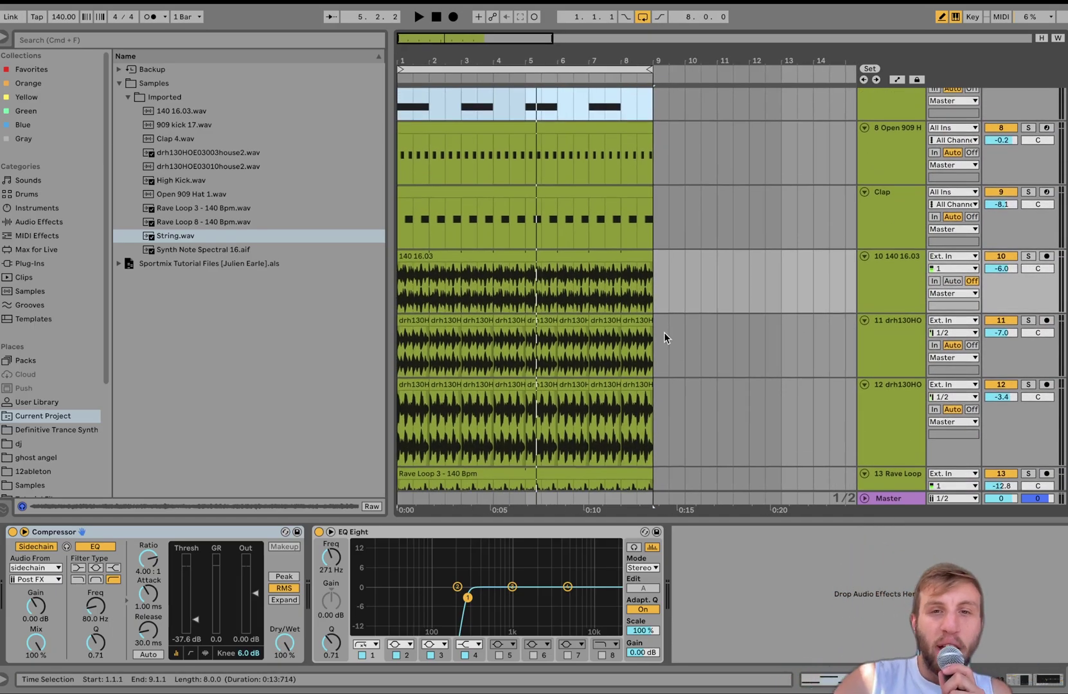
scroll(664, 332, "up", 3)
scroll(665, 333, "up", 3)
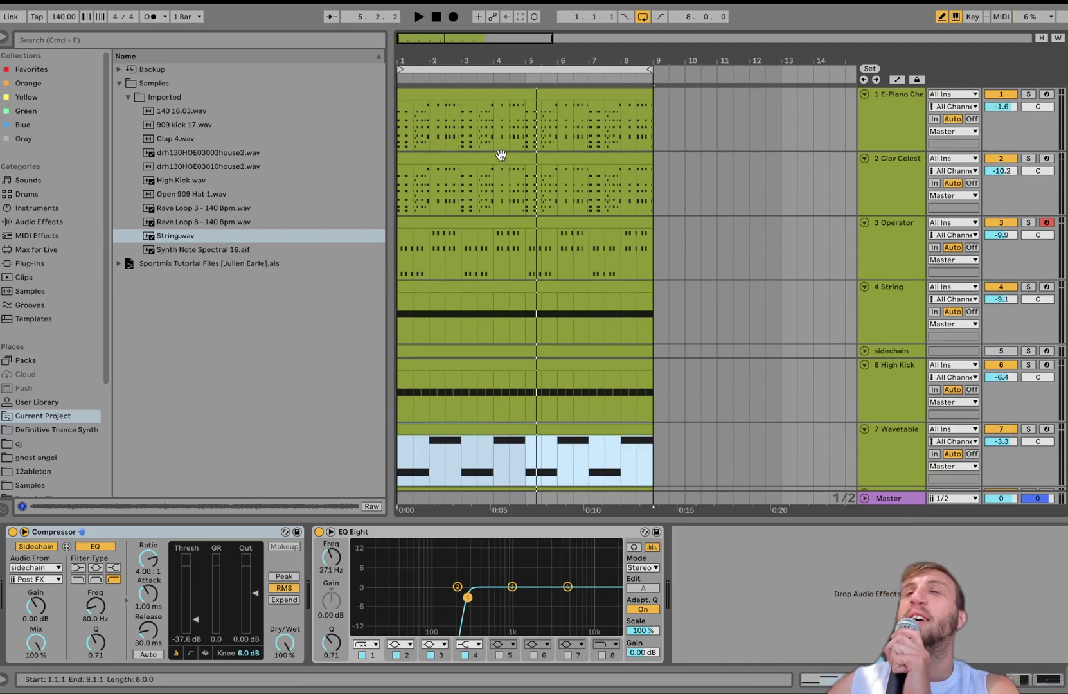
scroll(500, 155, "down", 6)
Audition loops solo, moving from 140 16.03 through track 11 to track 12.
left_click(886, 150)
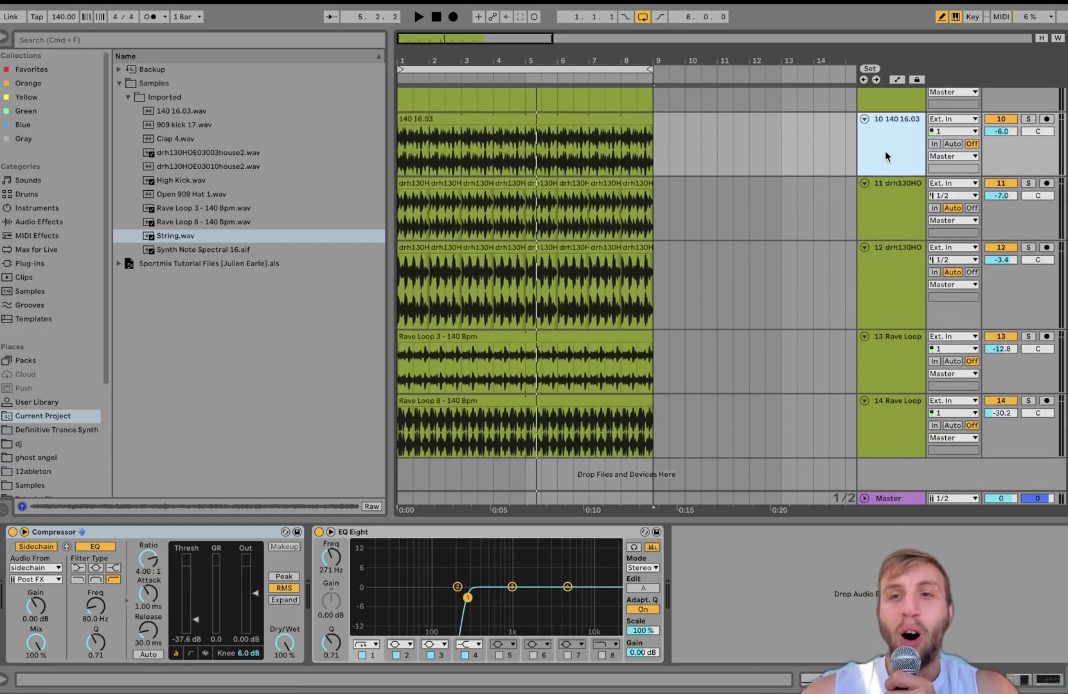
left_click(1028, 119)
key("space")
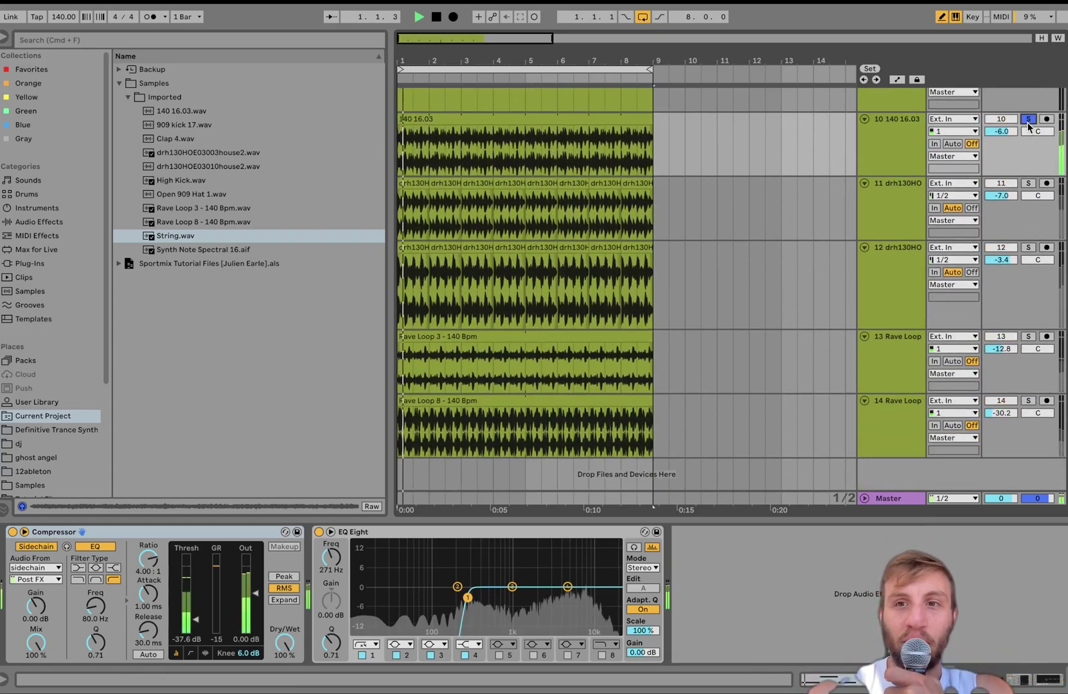
left_click(1029, 184)
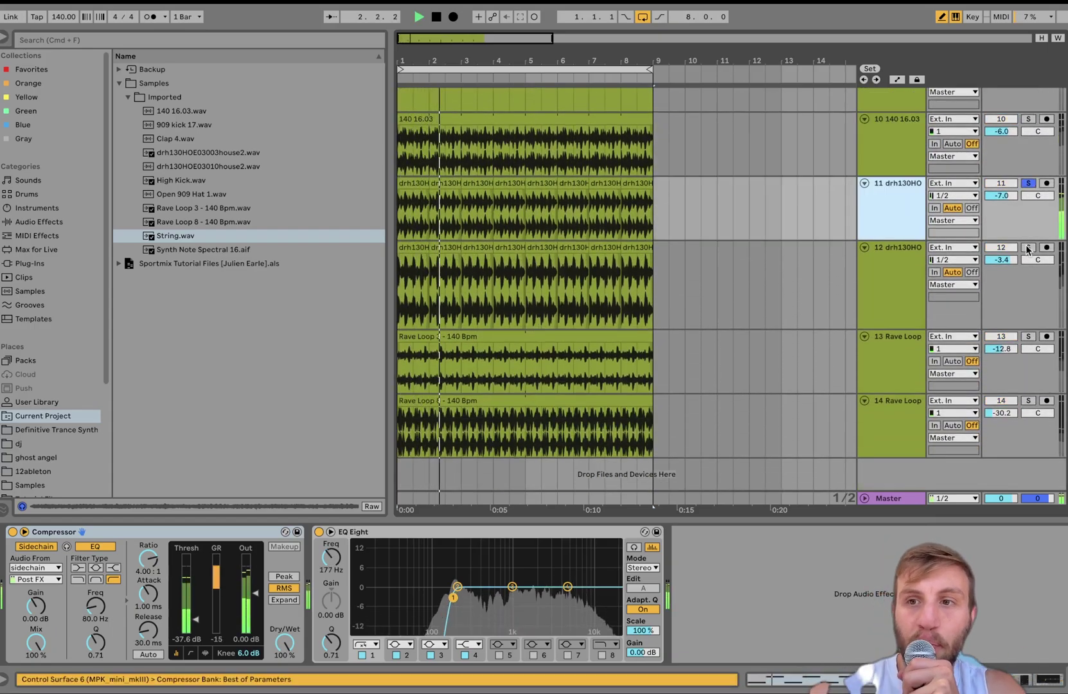
left_click(1029, 247)
key("space")
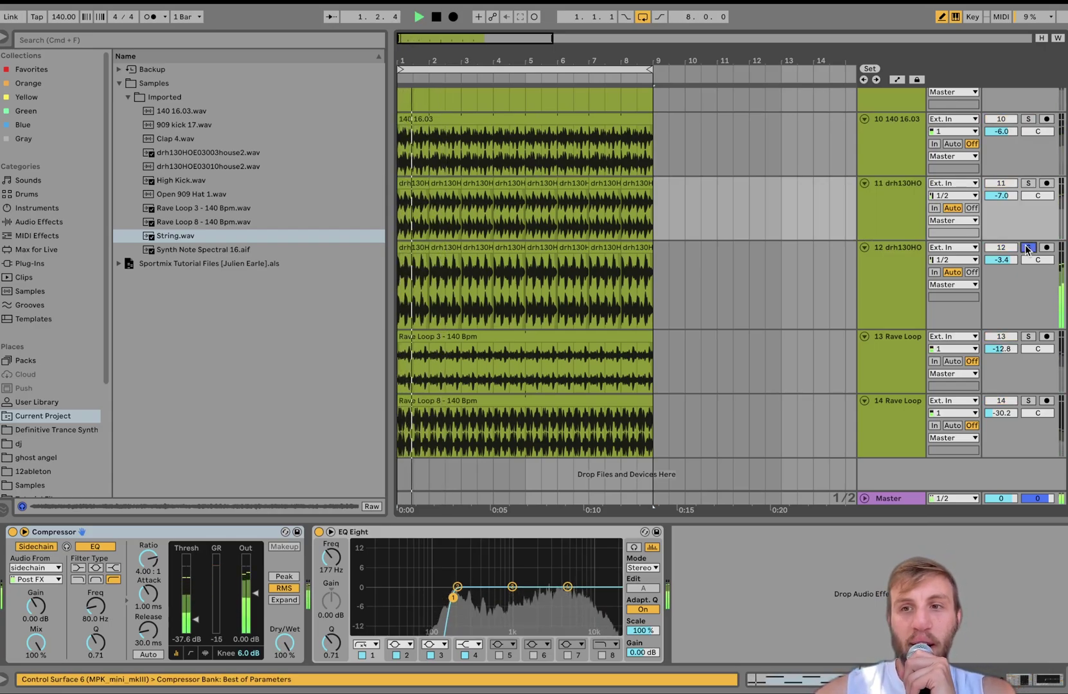
Compare the EQ Eight settings of tracks 12 and 10, then replay track 12.
left_click(908, 287)
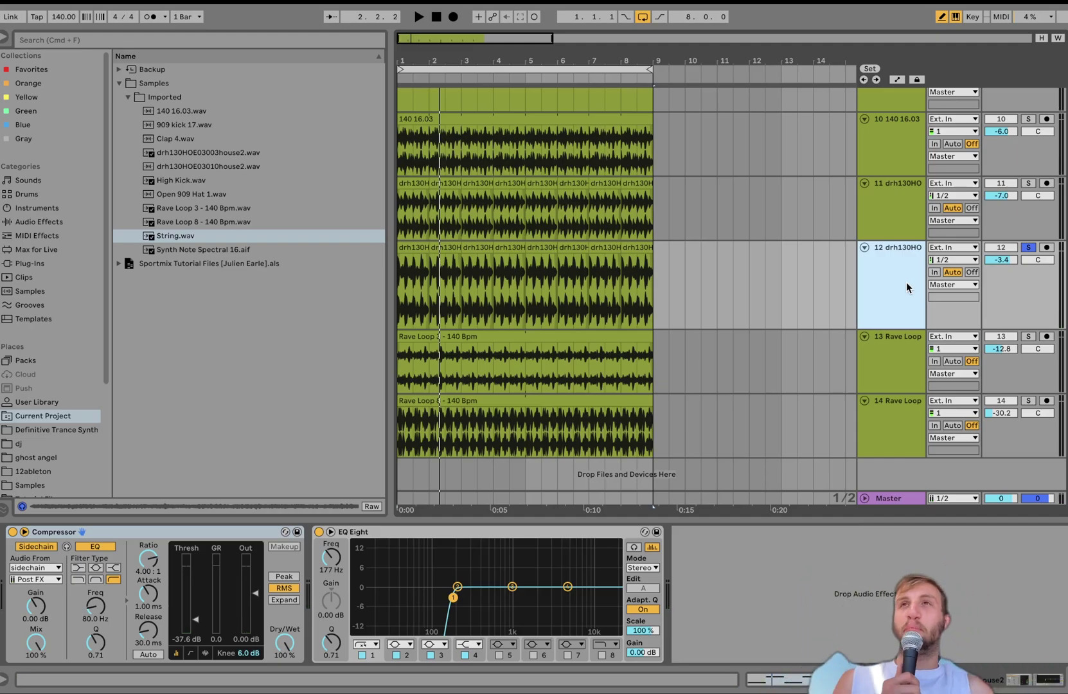
left_click(908, 145)
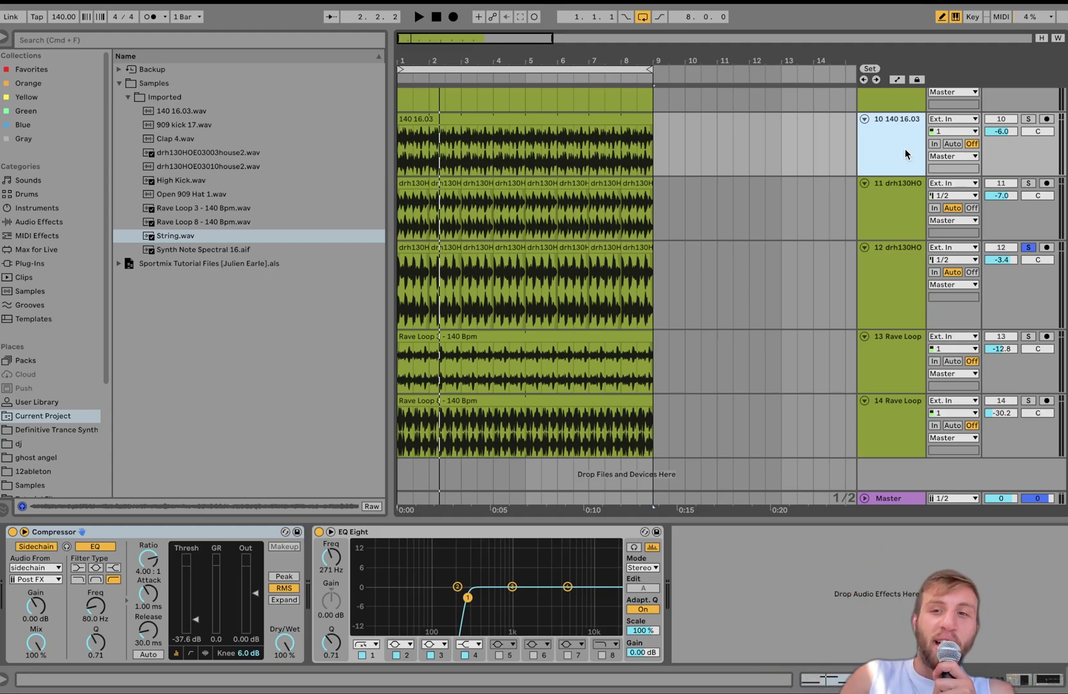
left_click(887, 275)
key("space")
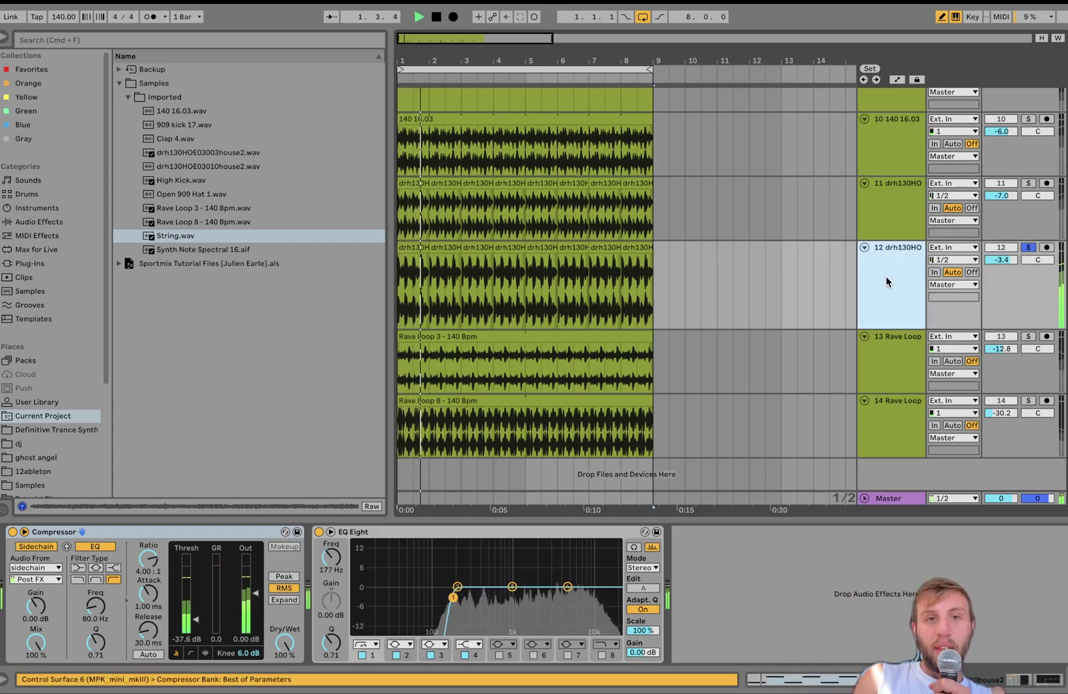
key("space")
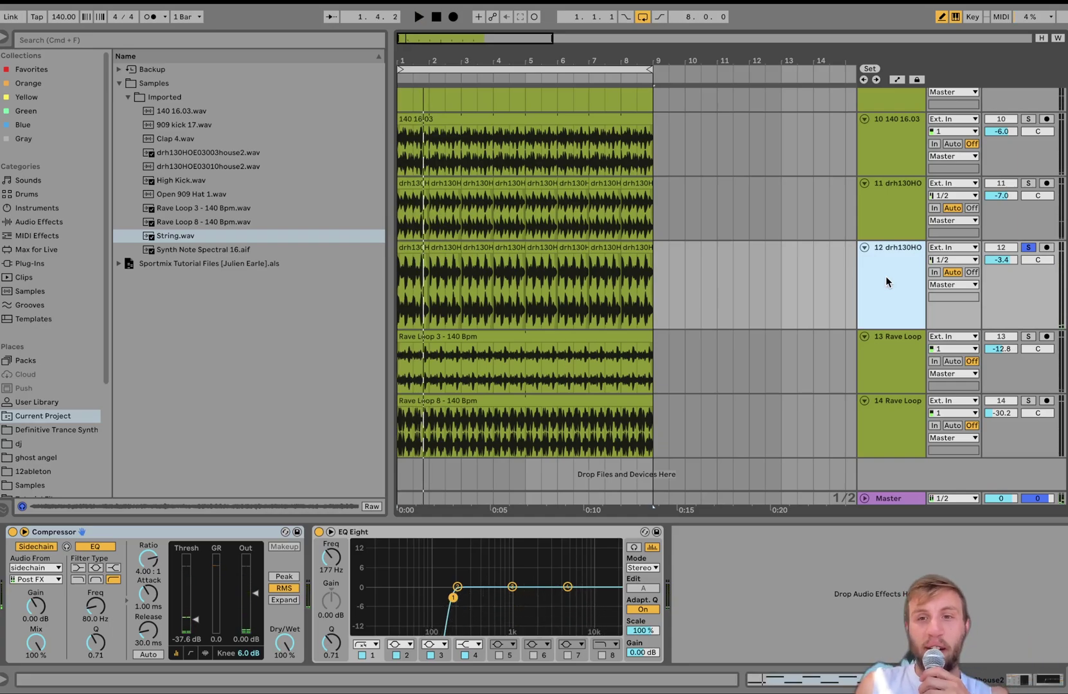
key("space")
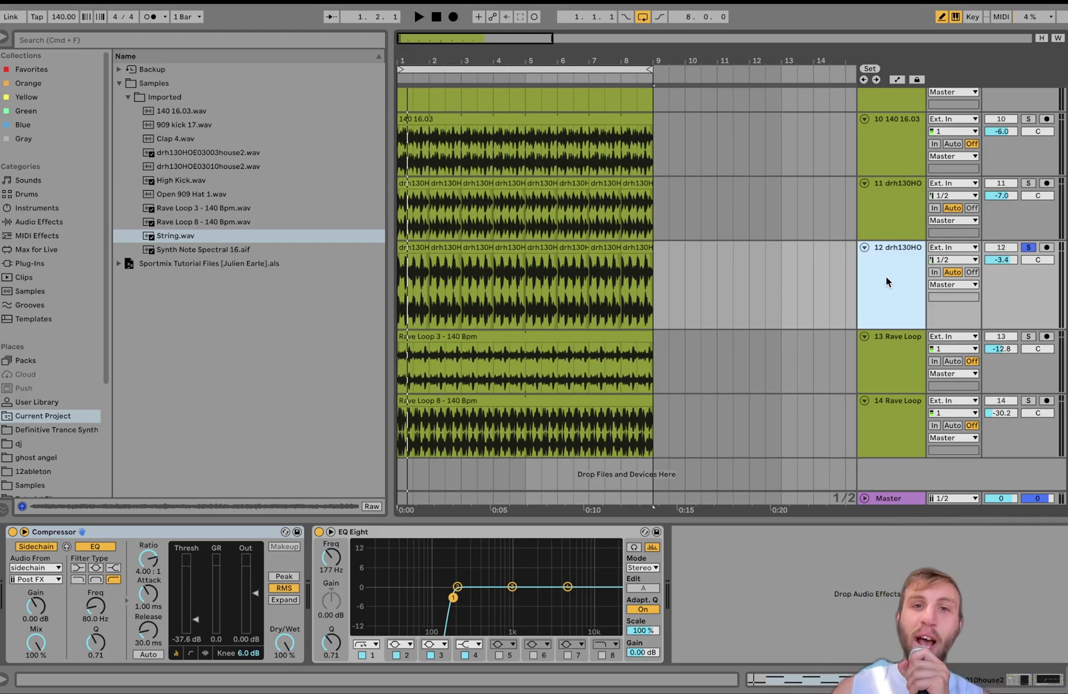
left_click(906, 126)
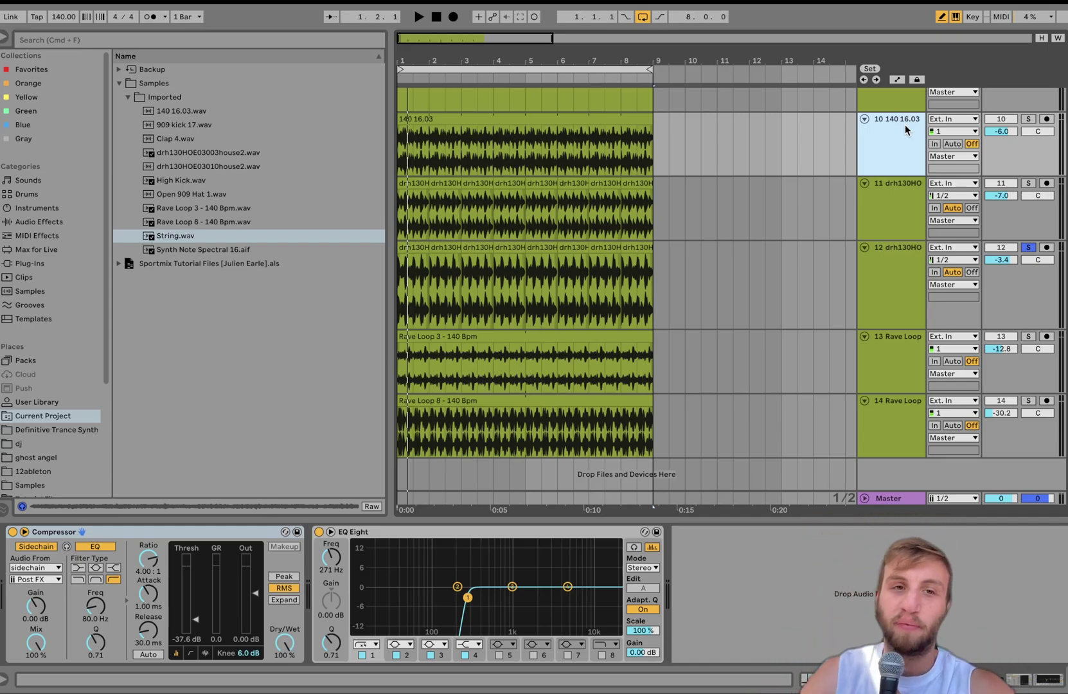
Solo track 10 and then track 12 to audition each loop.
left_click(1028, 120)
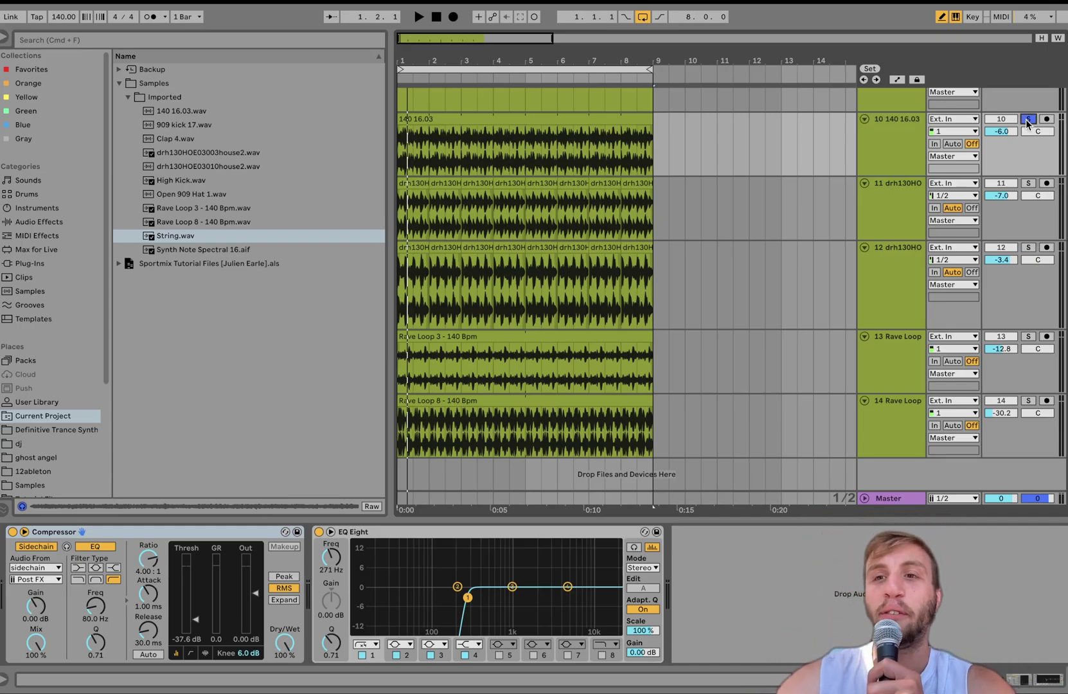
left_click(882, 144)
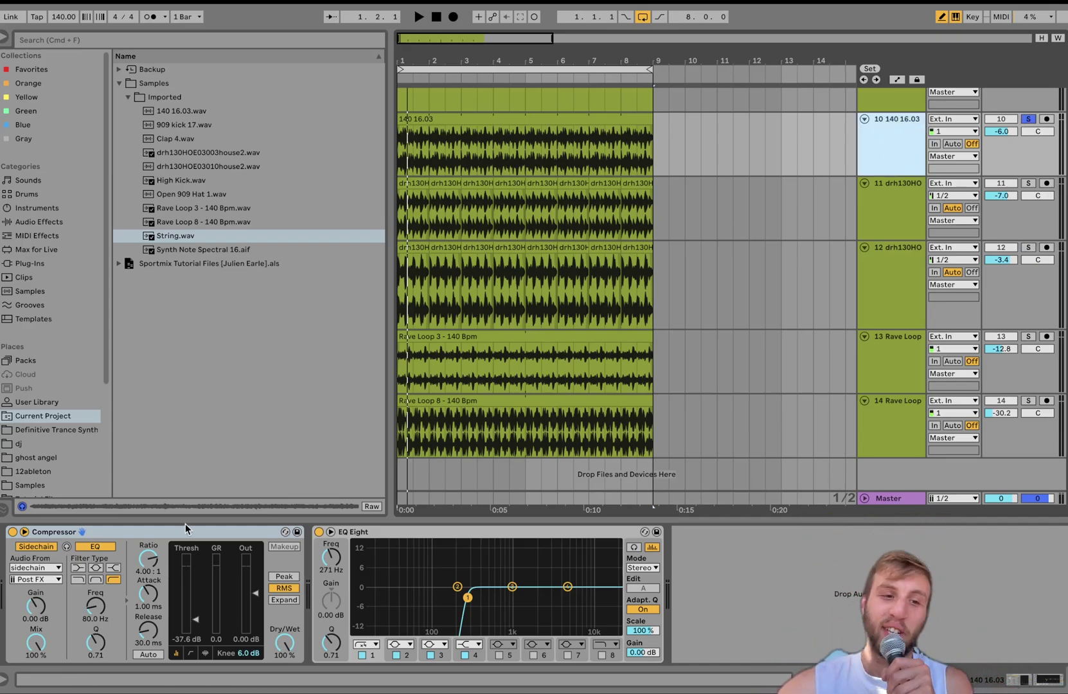
key("space")
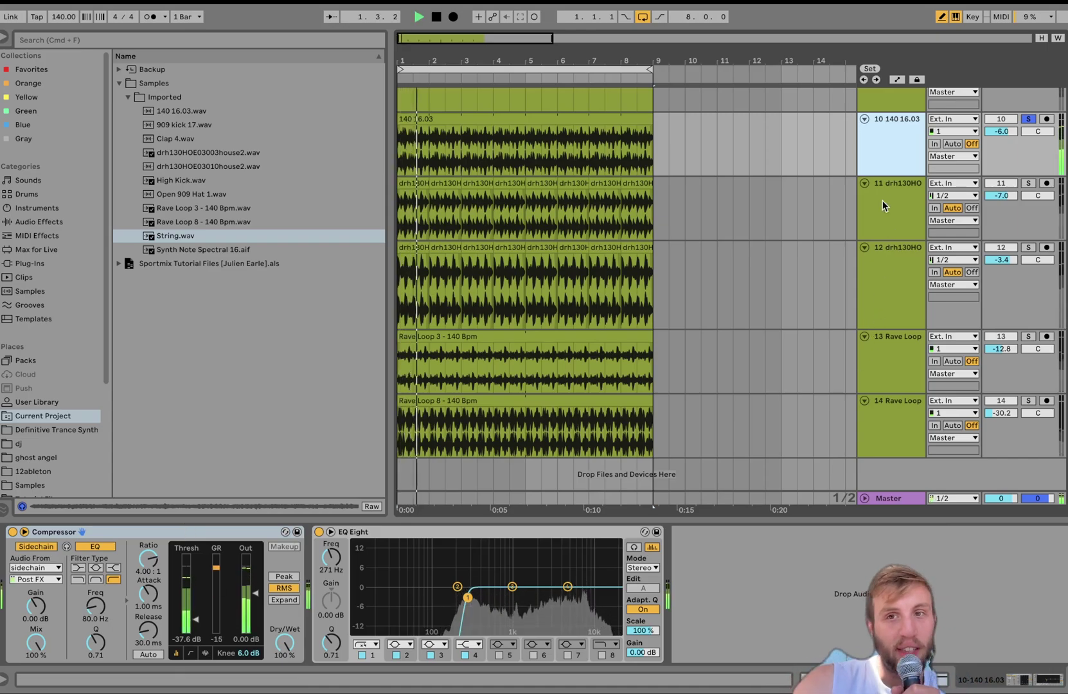
left_click(1045, 184)
left_click(1029, 248)
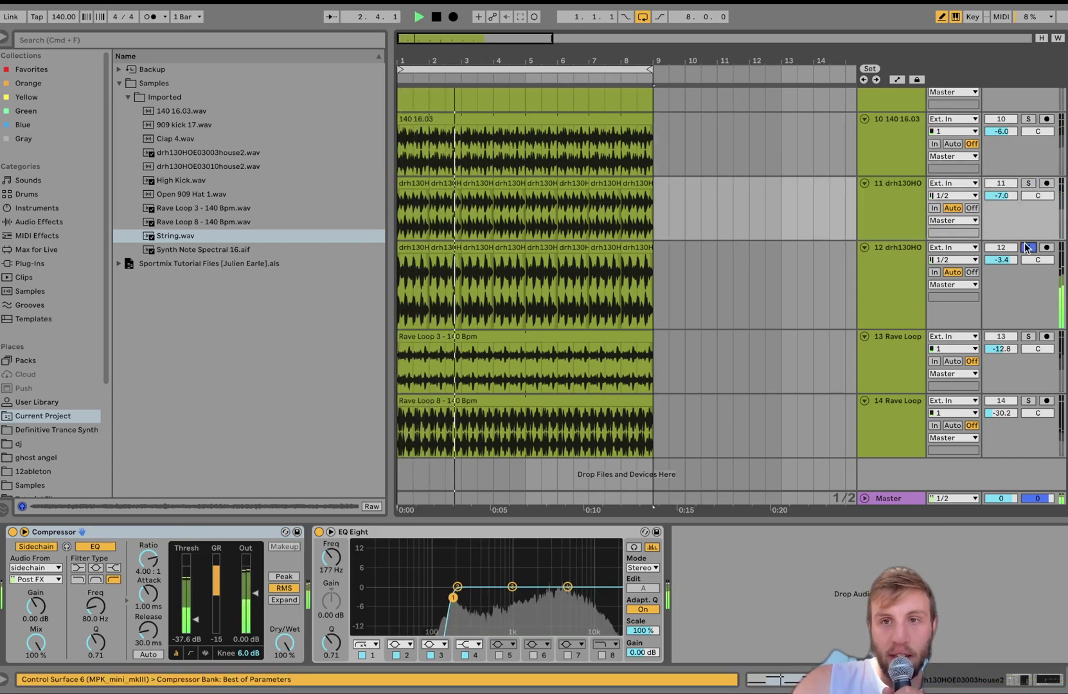
left_click(895, 261)
Bypass and re-enable track 12's EQ Eight to compare the high-pass.
left_click(461, 538)
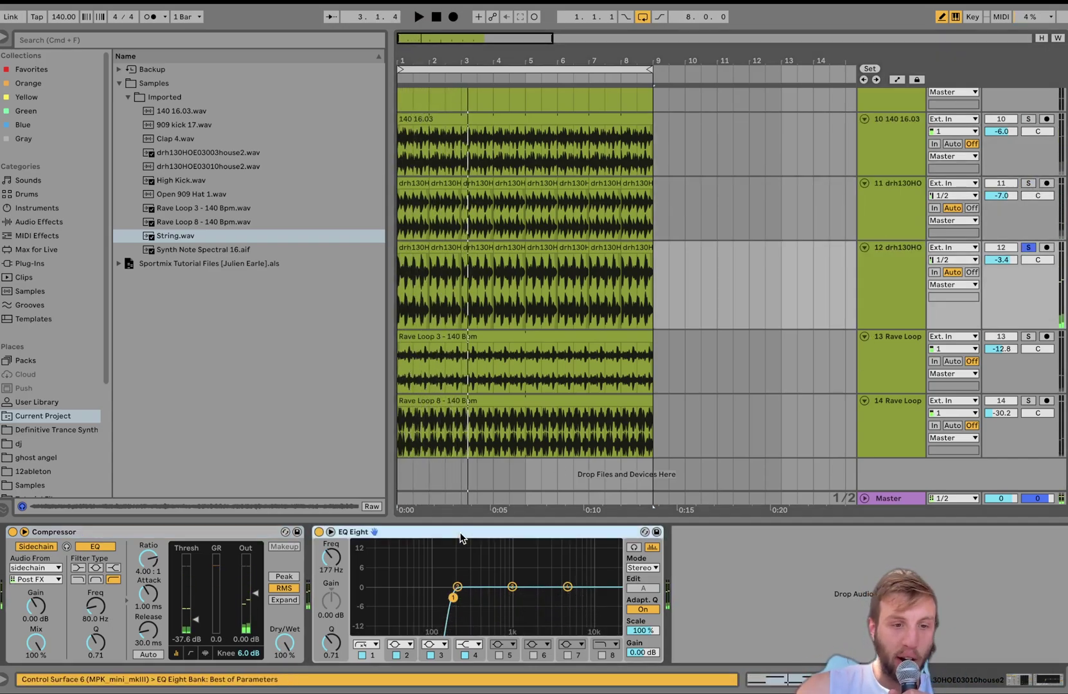
left_click(319, 533)
key("space")
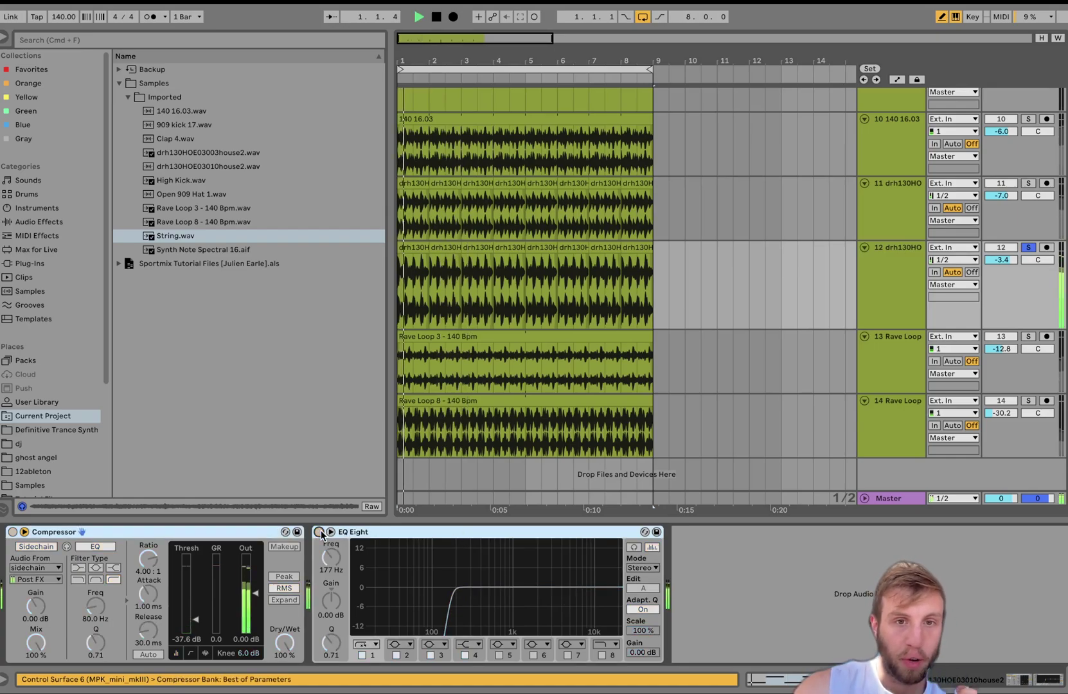
left_click(320, 532)
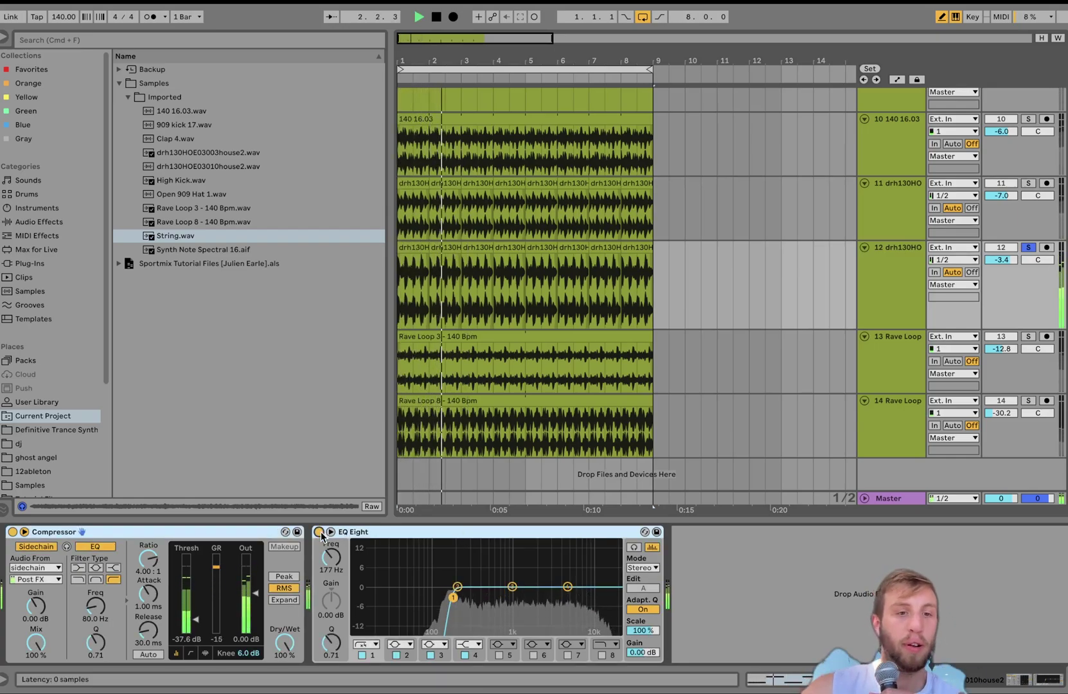
key("space")
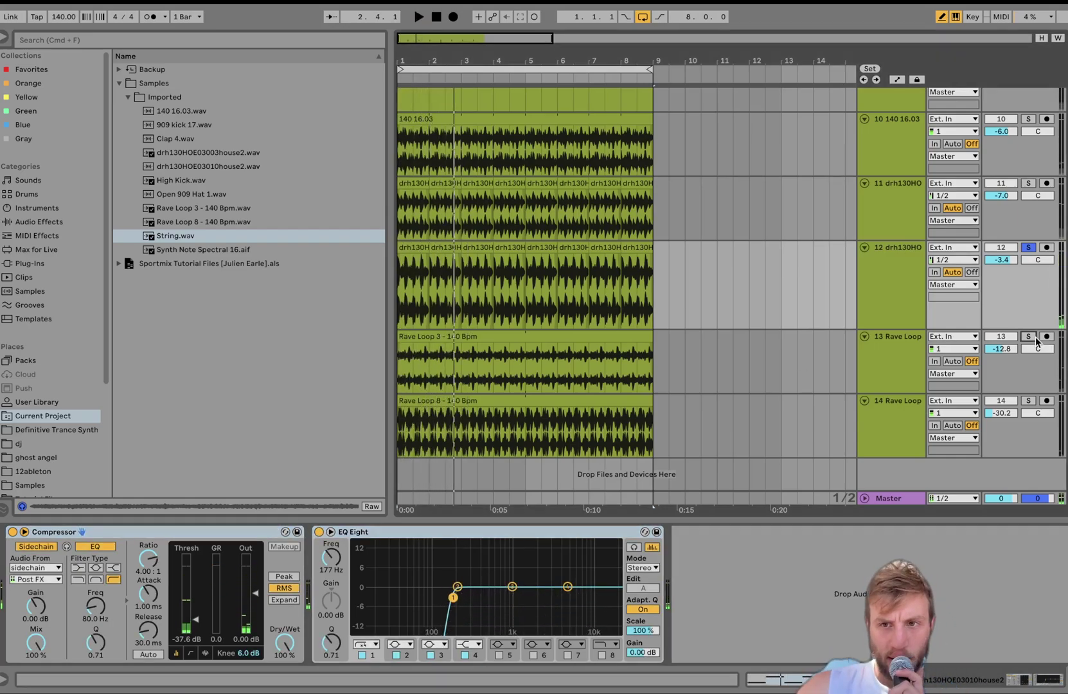
Solo Rave Loop 3 and then Rave Loop 8 on track 14 in turn.
left_click(1029, 337)
left_click(891, 358)
key("space")
left_click(1029, 400)
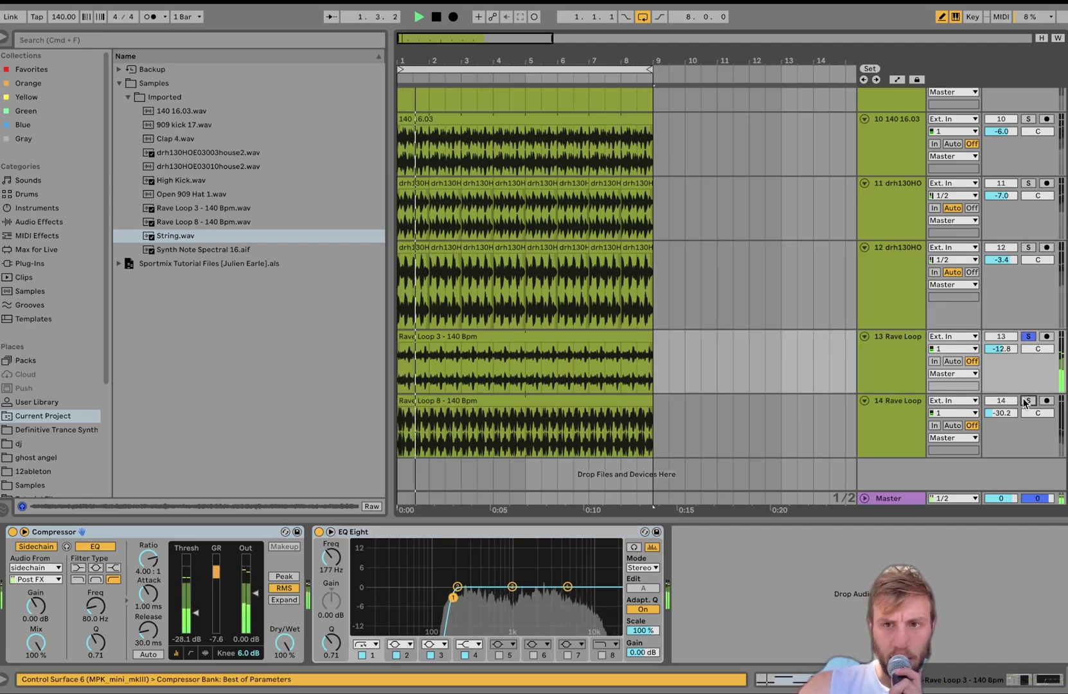
left_click(879, 427)
key("space")
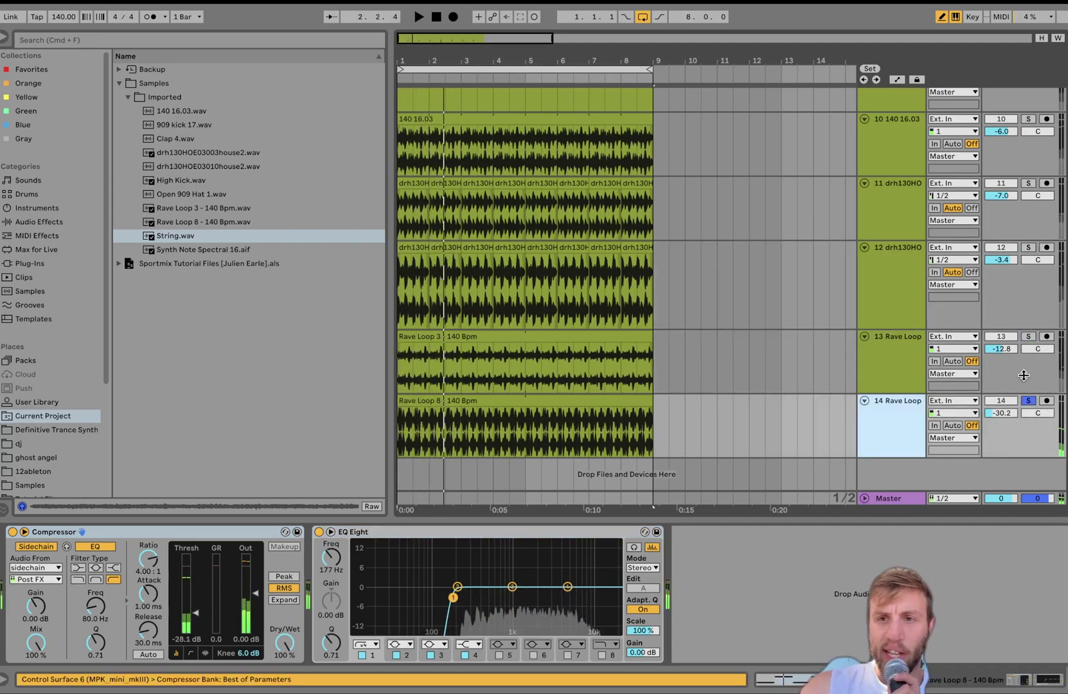
Release the track 13 and 14 solos so all loops play with the full mix.
left_click(1029, 337)
left_click(1029, 337)
key("space")
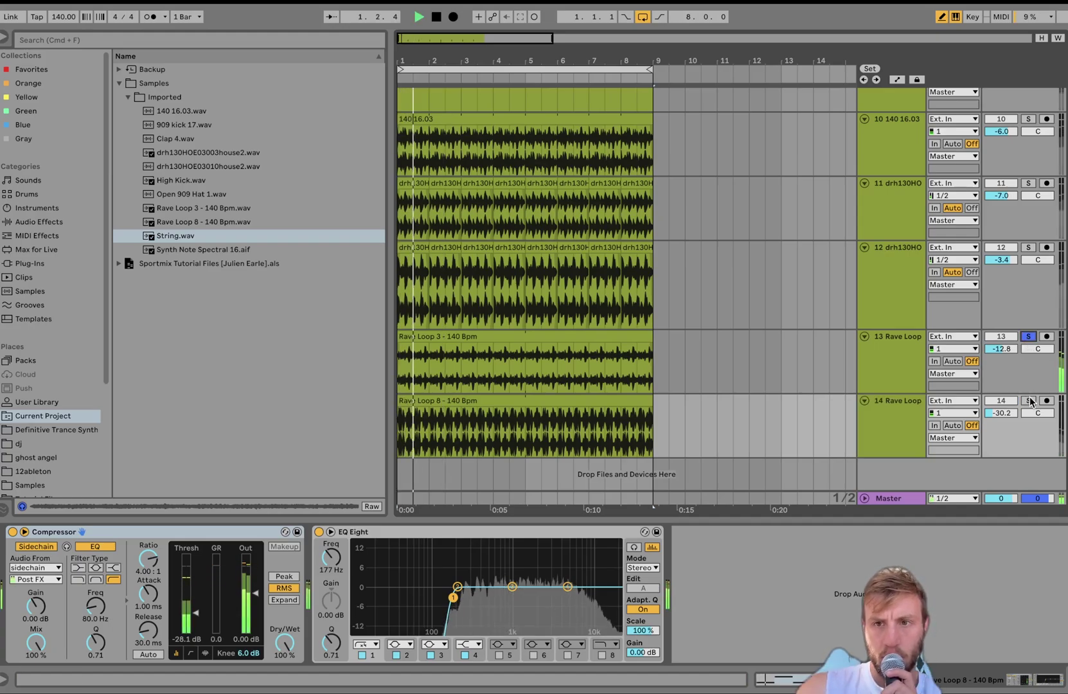
left_click(1030, 401)
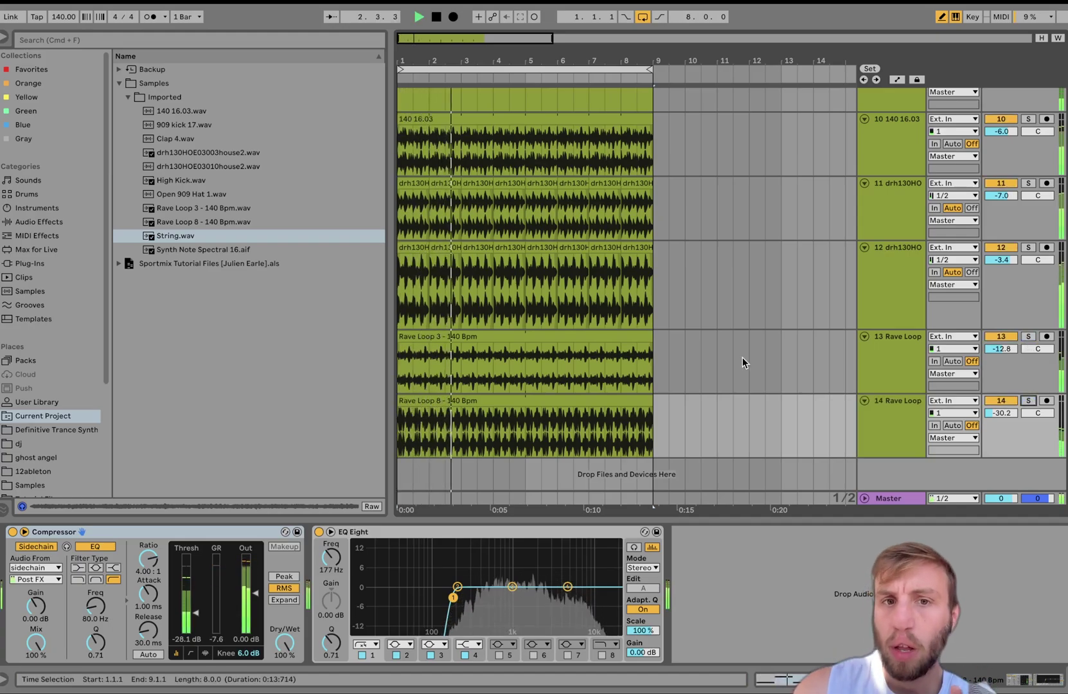
Select all 14 tracks from E-Piano Cheap downward and fold them with Alt+U.
scroll(744, 357, "up", 5)
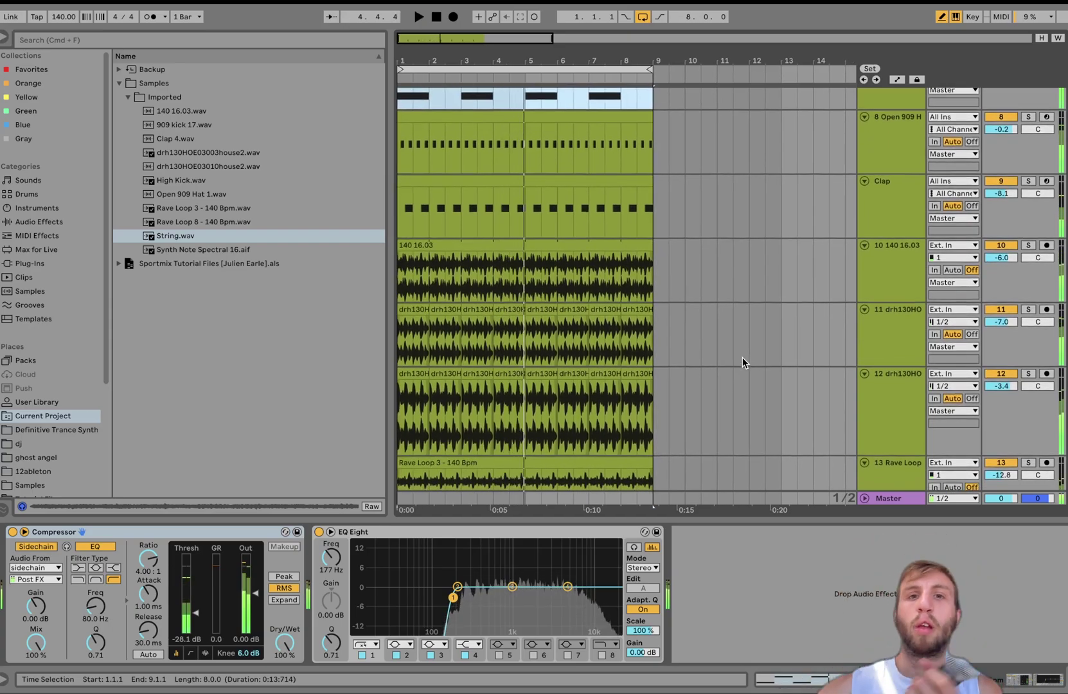
scroll(743, 358, "up", 10)
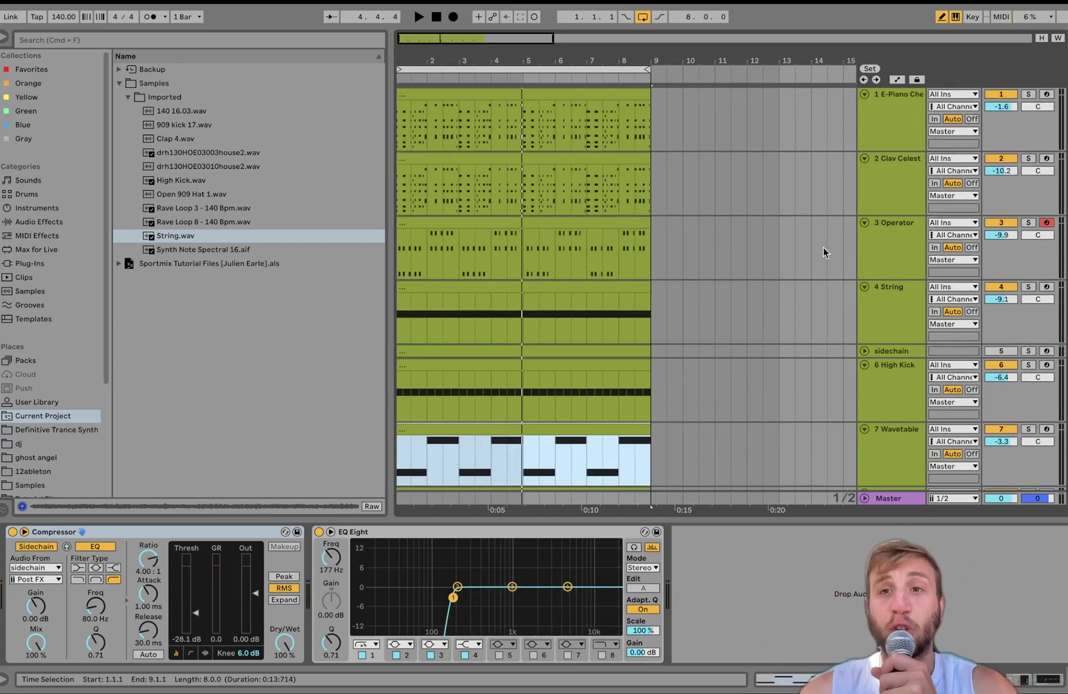
left_click(909, 124)
key("super+a")
key("u")
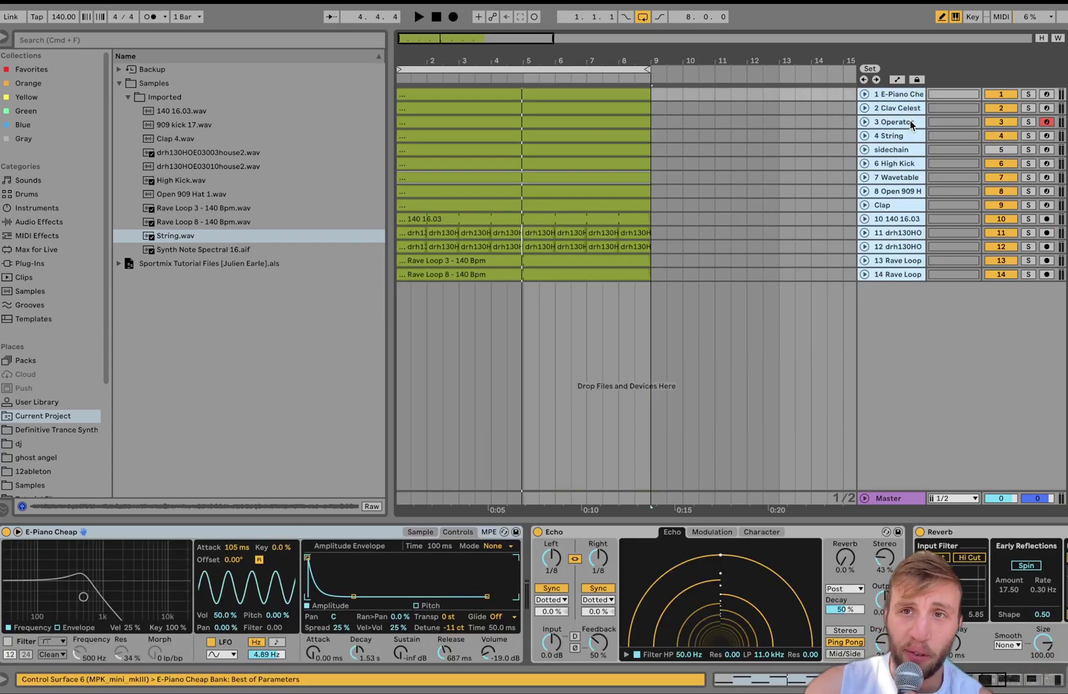
left_click(423, 95)
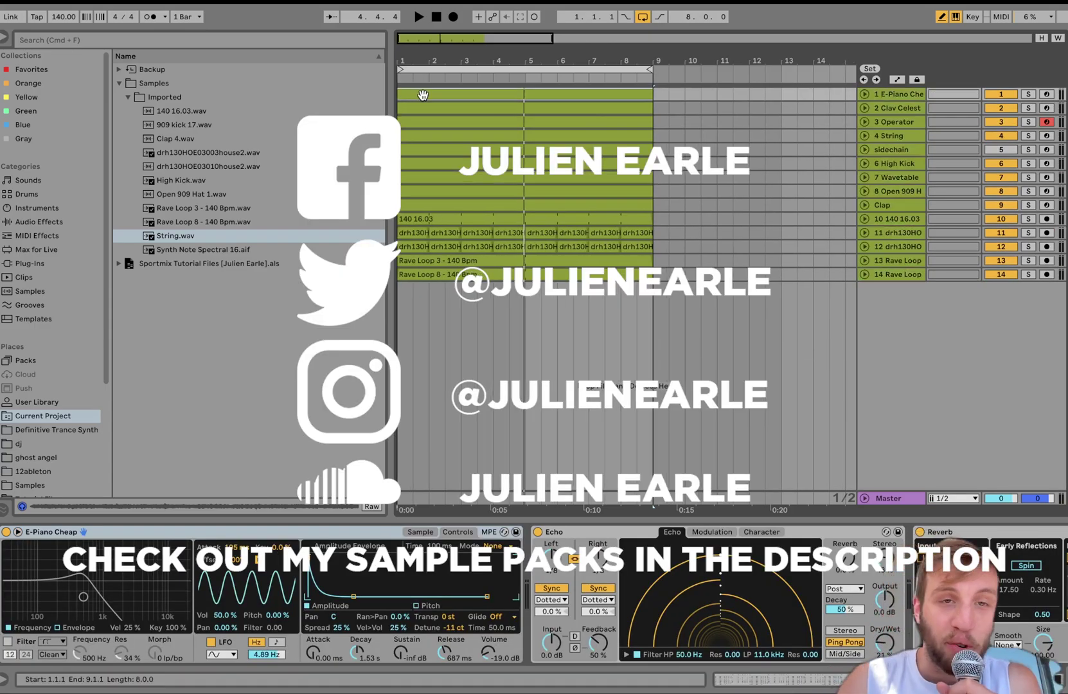